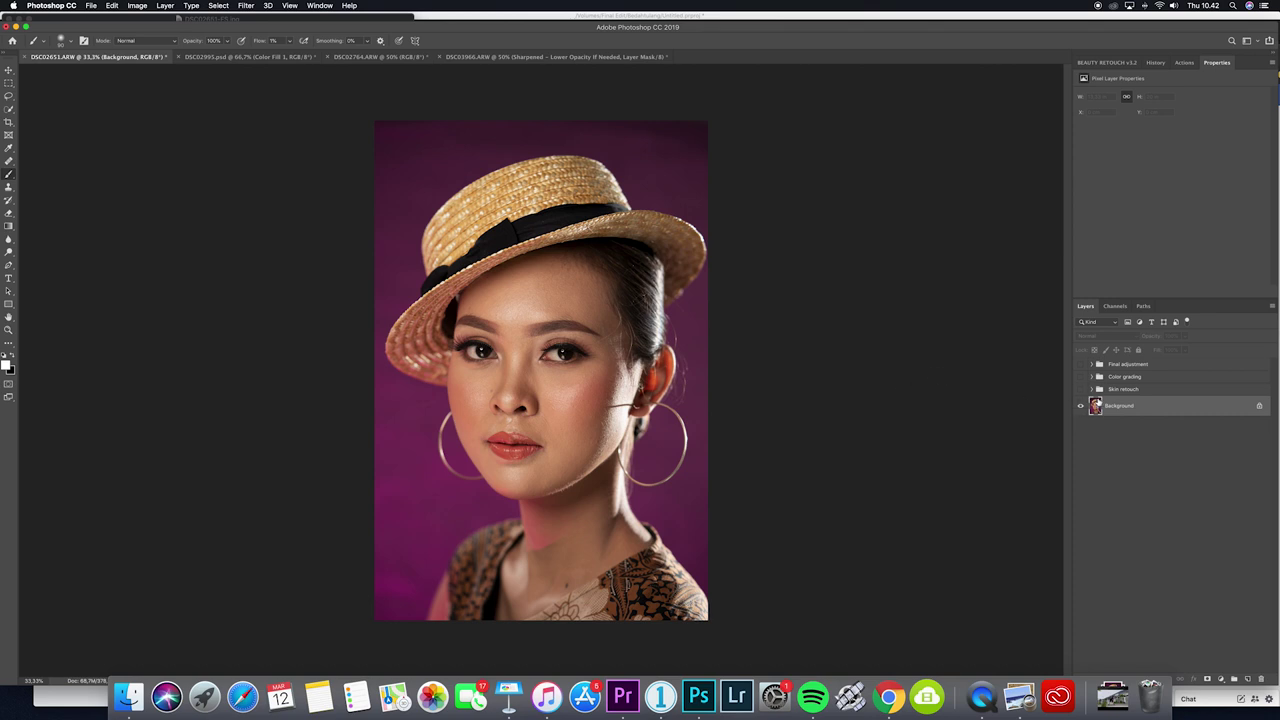
Preview the Skin retouch, Color grading and Final adjustment groups one after another, and hide all three again
left_click(1080, 389)
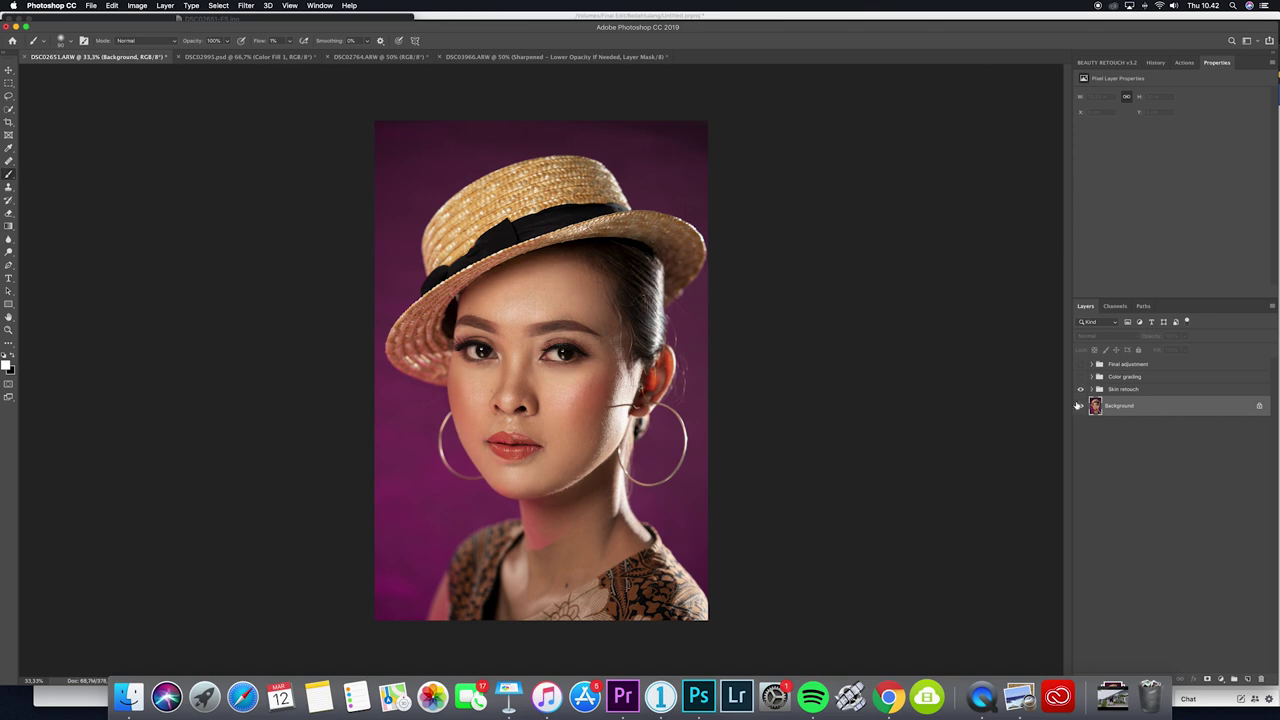
left_click(1080, 377)
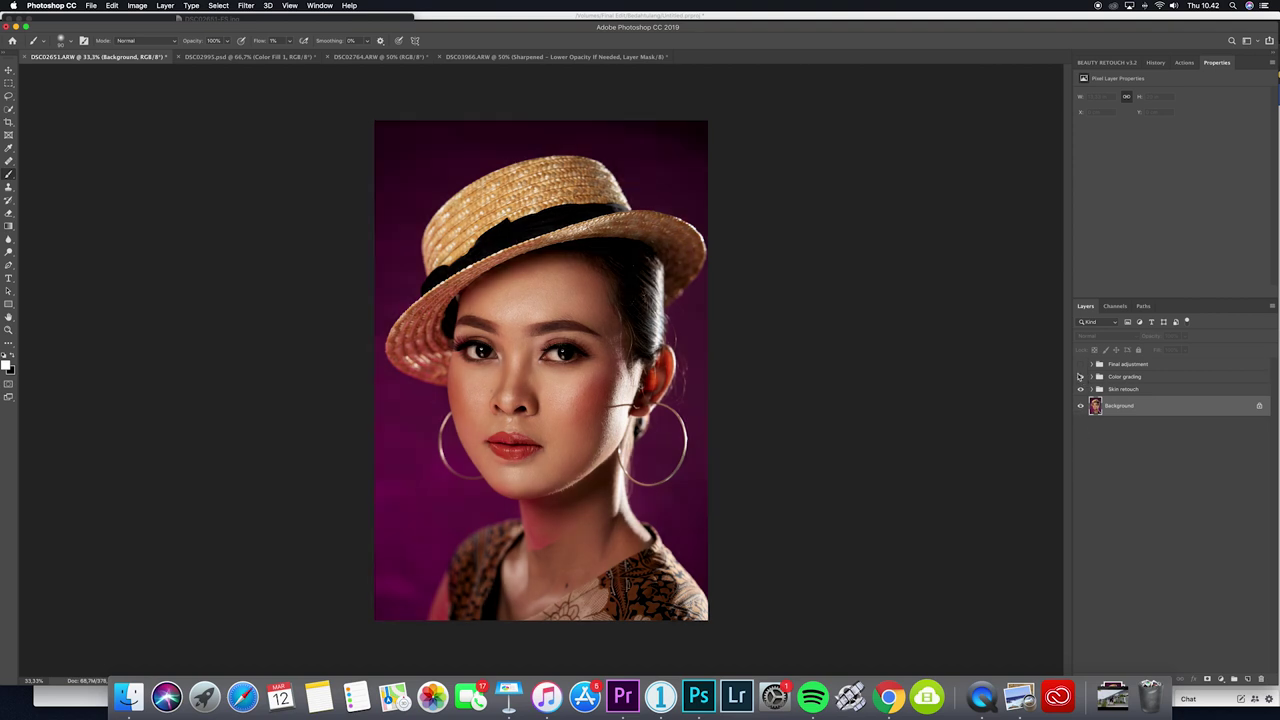
left_click(1080, 364)
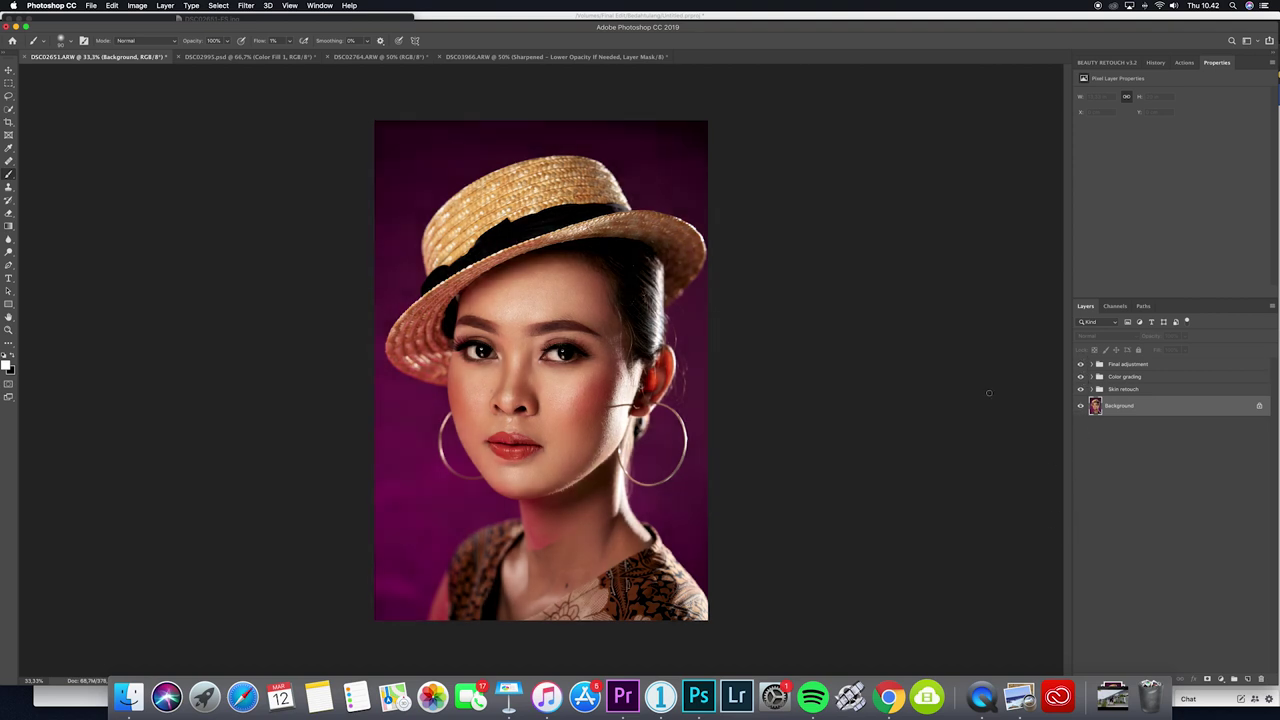
left_click_drag(1080, 366, 1080, 390)
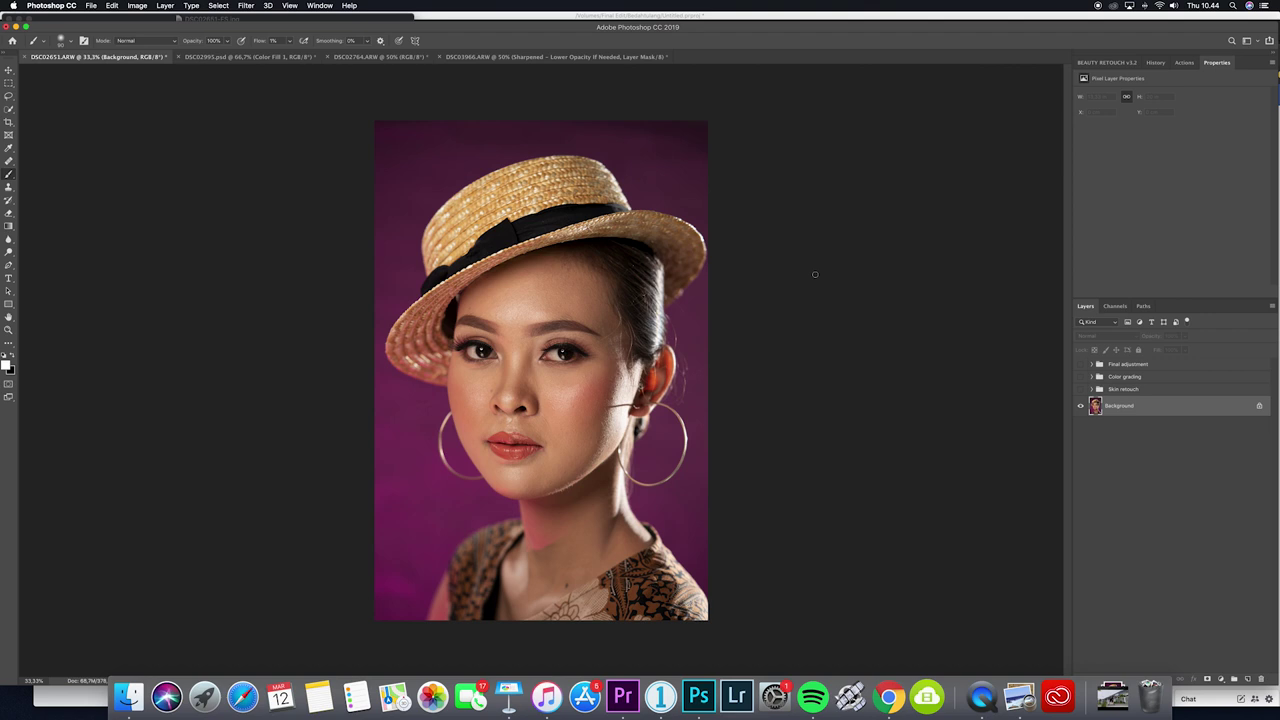
Add a new layer above the Background and heal small flaws on the cheek beside the nose with the Healing Brush
key("super+minus")
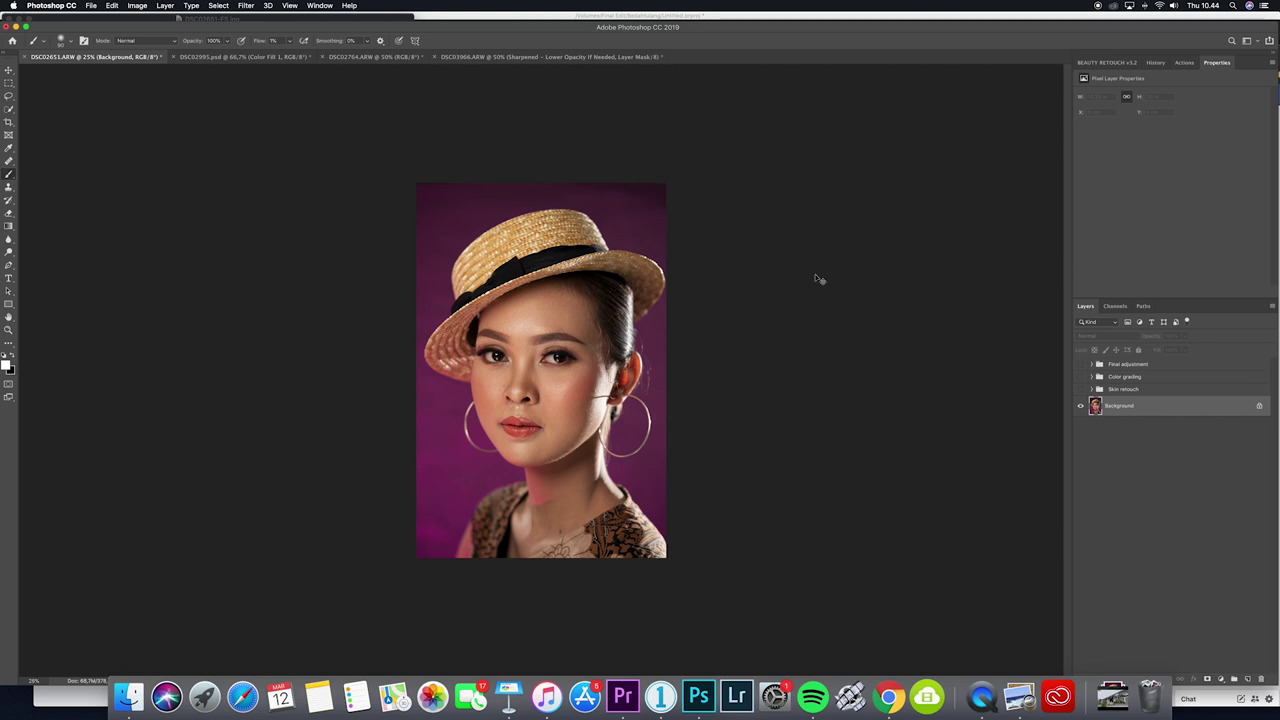
key("super+plus")
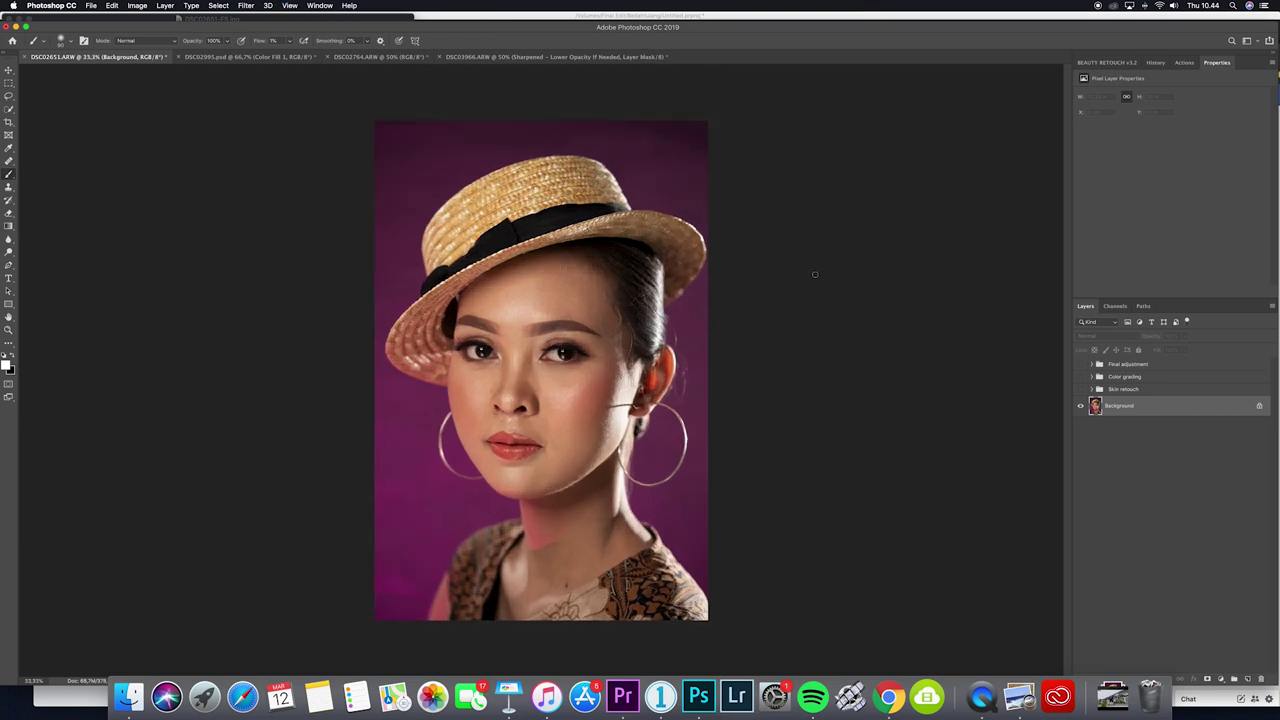
left_click(1248, 679)
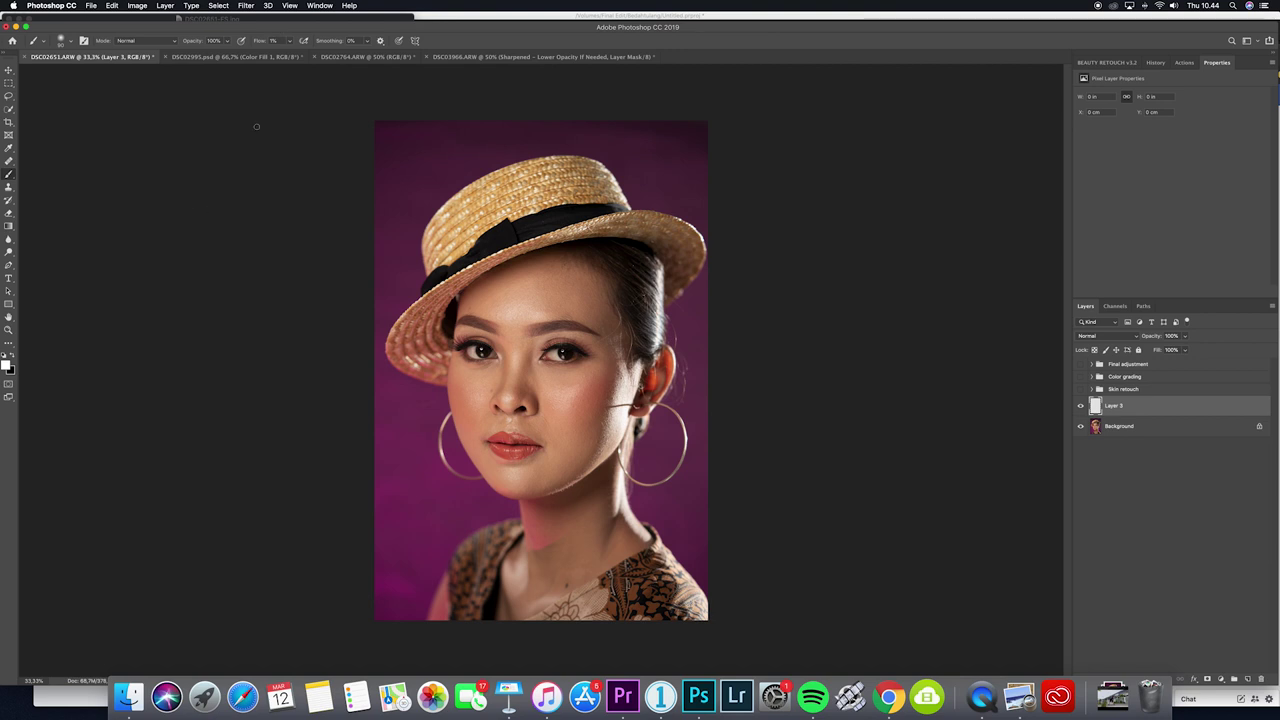
key("j")
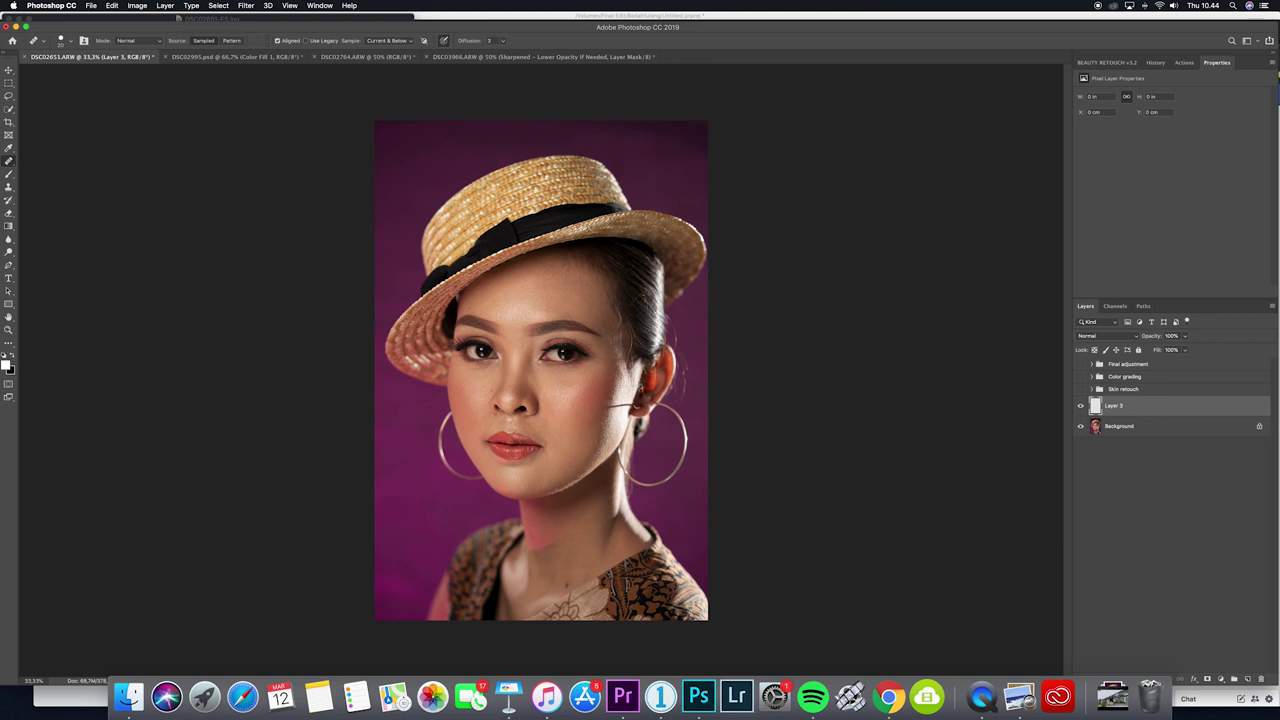
key("super+equal")
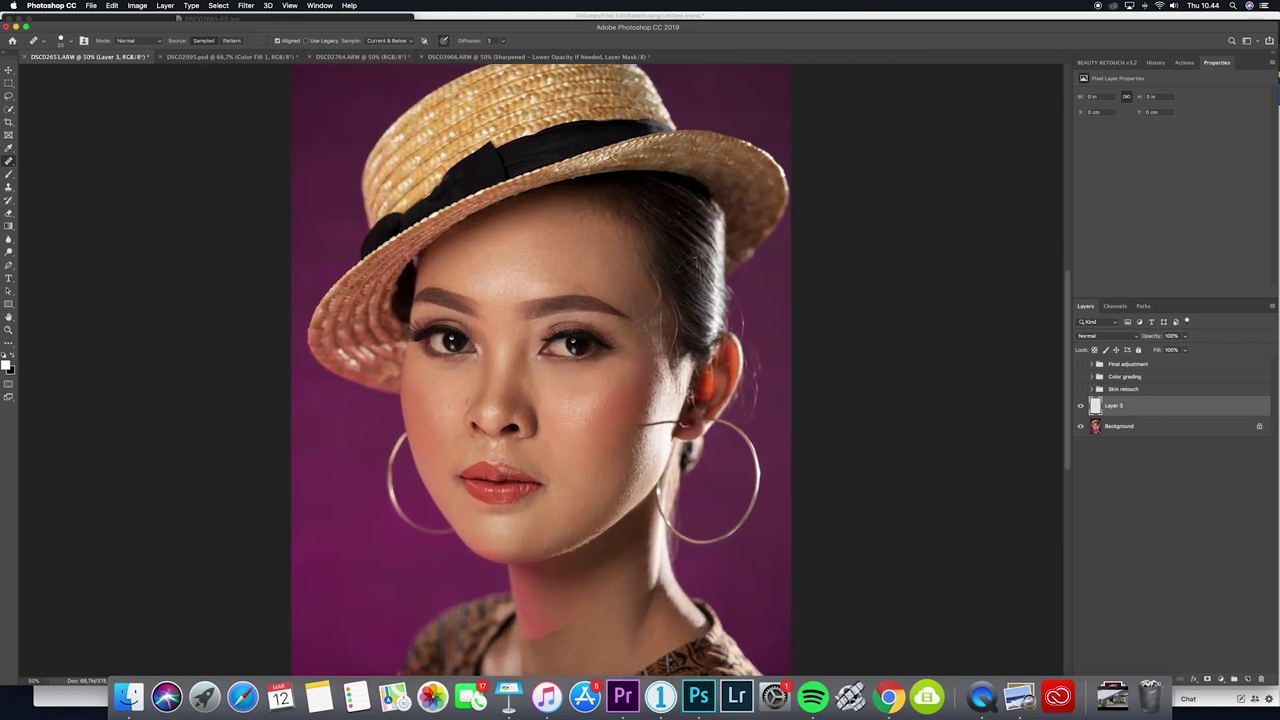
key("bracketright")
left_click(560, 460)
left_click(567, 436)
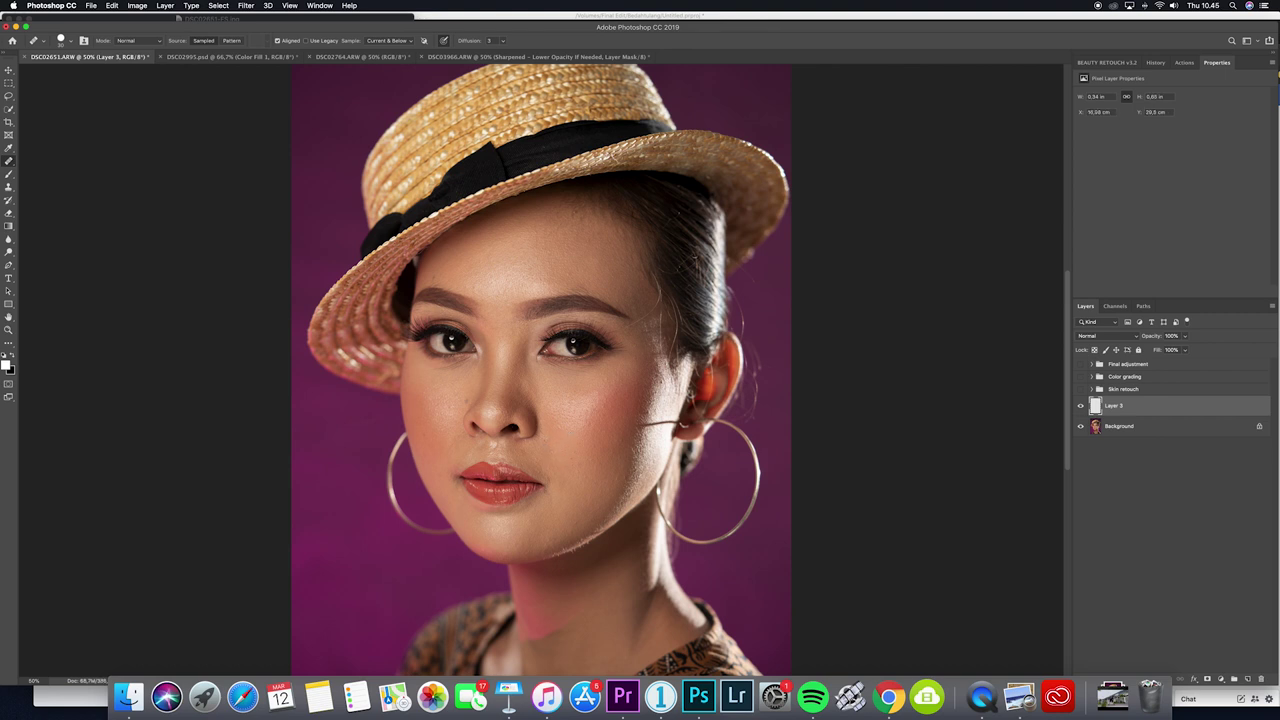
Heal the skin flaws on the lower cheek toward the jawline below the visible ear
left_click(600, 478)
left_click(585, 511)
left_click(607, 501)
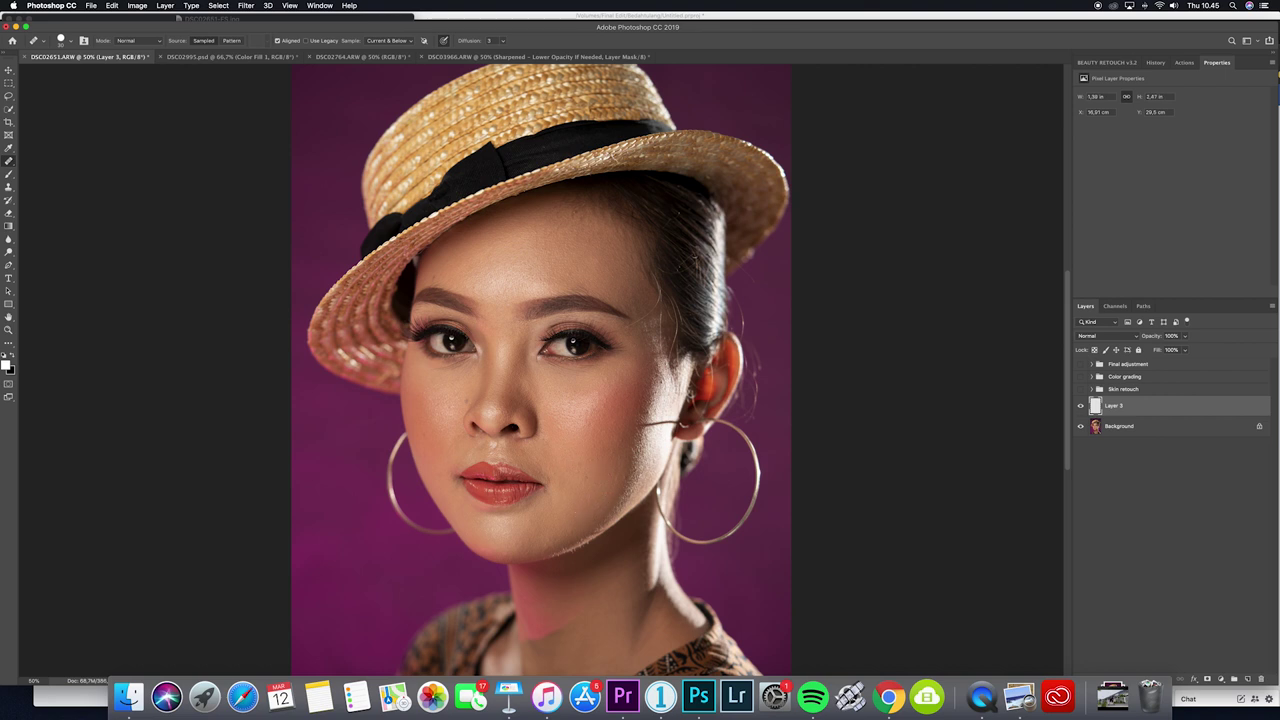
left_click(595, 497)
left_click(612, 492)
Heal the spot on the forehead and the flaws at the temple beside the outer end of the eyebrow
key("super+equal")
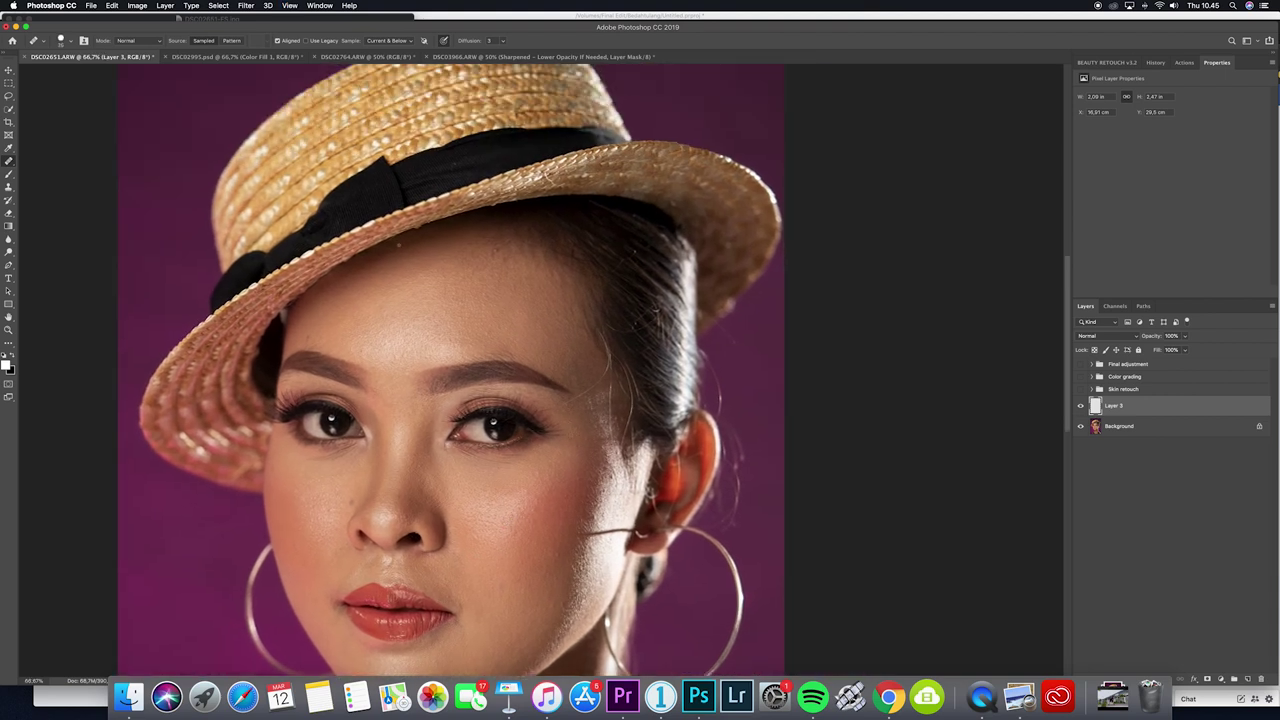
left_click(513, 339)
left_click(588, 404)
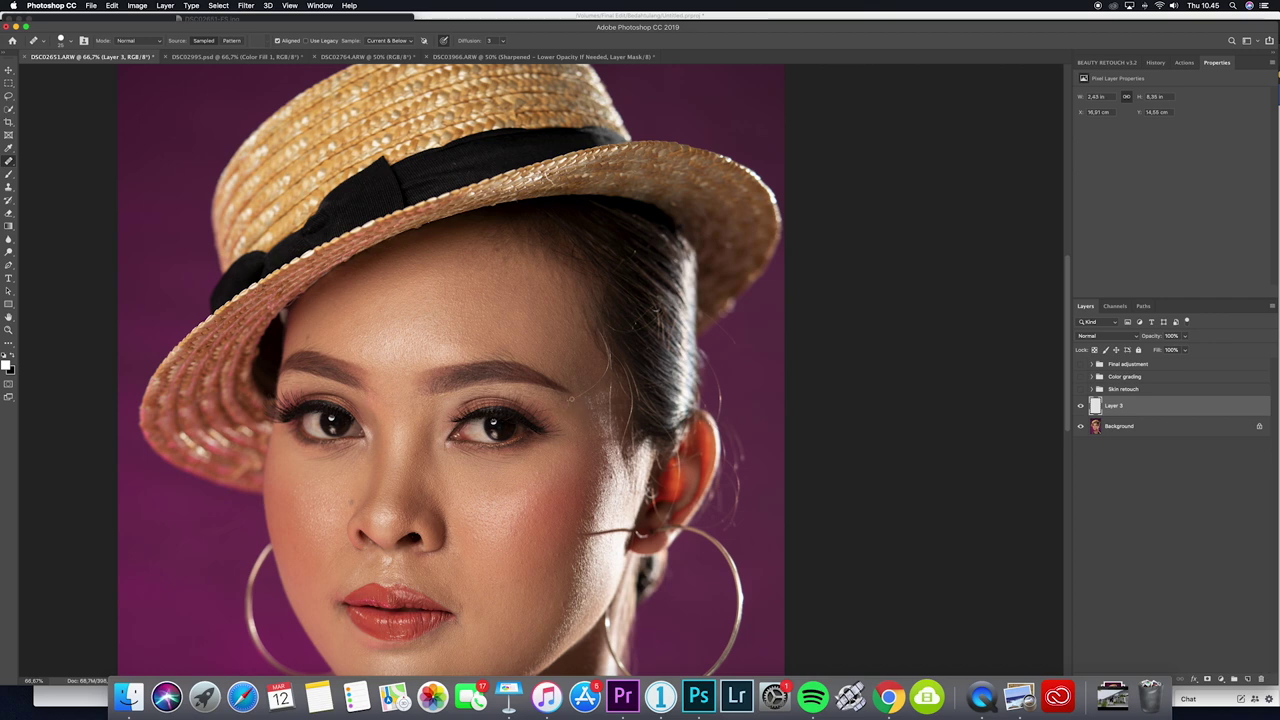
left_click(602, 396)
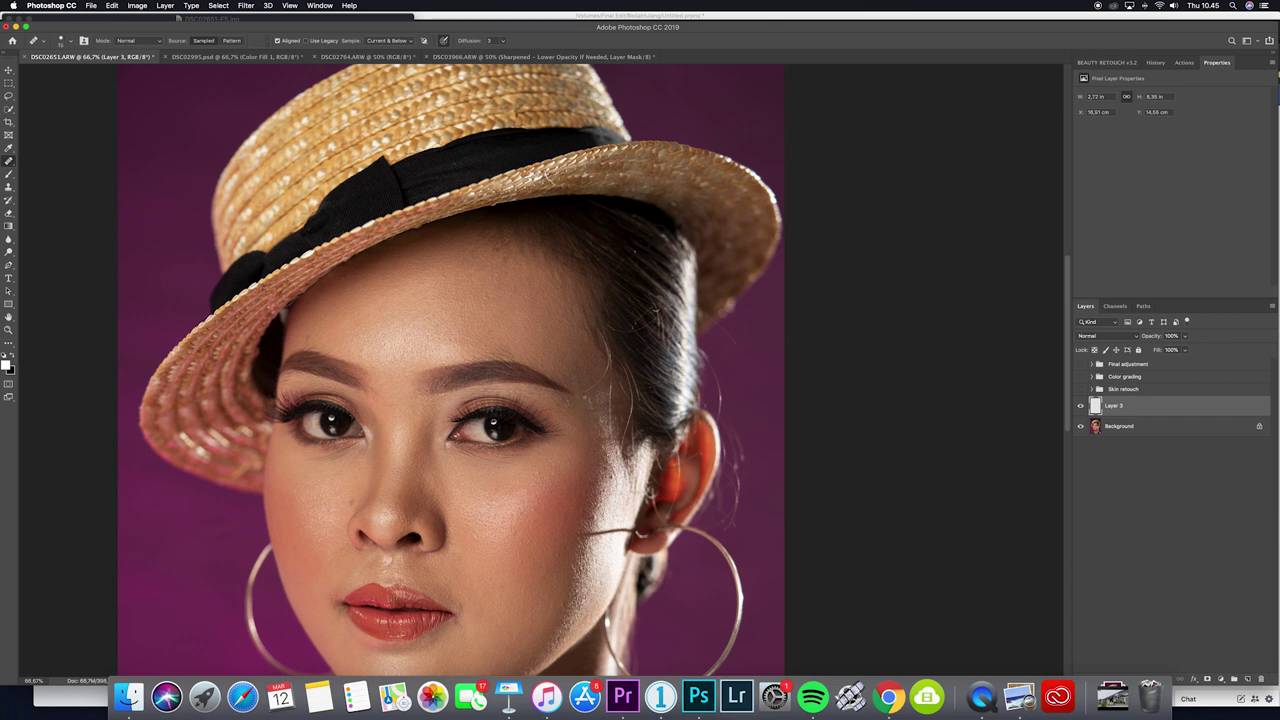
left_click(607, 389)
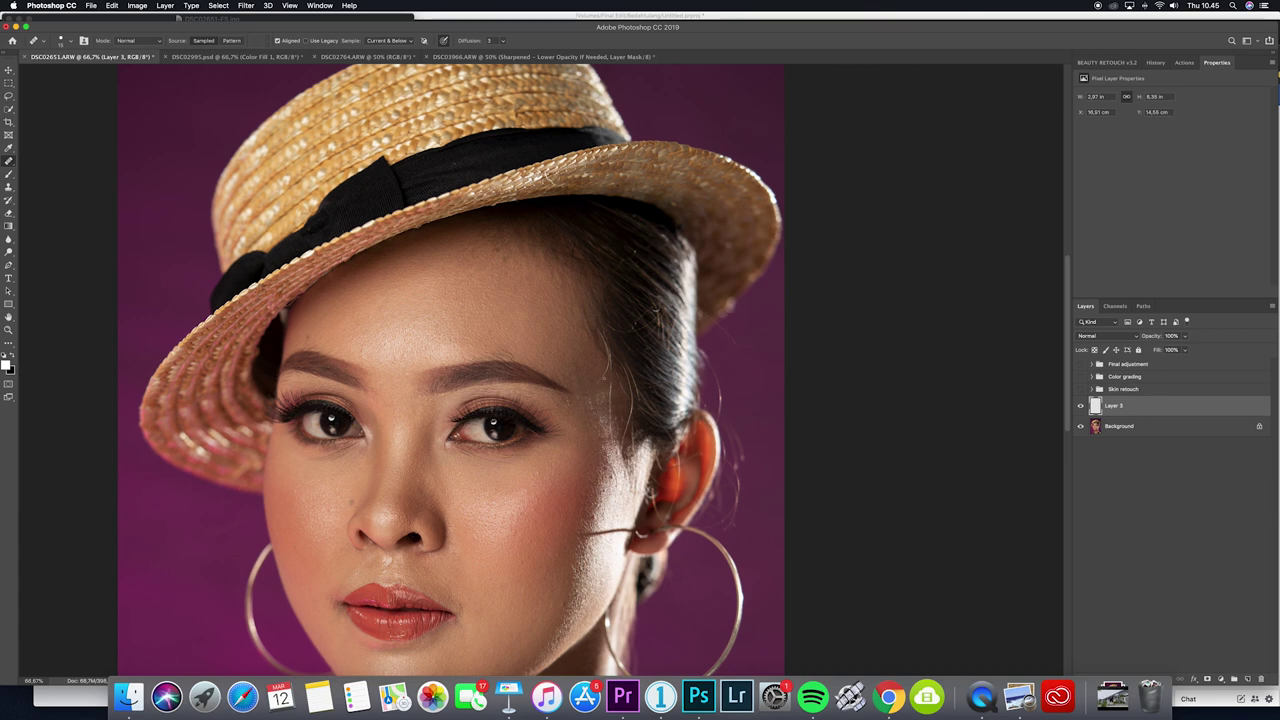
left_click(607, 389)
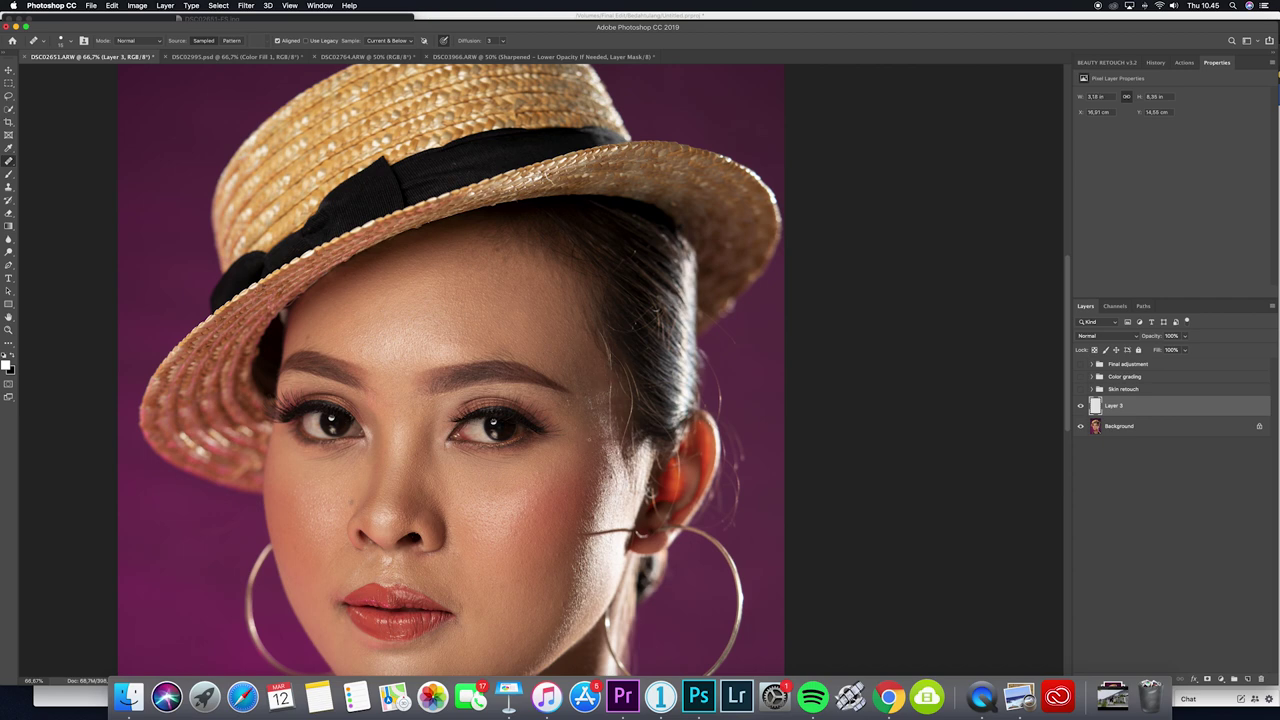
Heal the small flaw in the nostril nearer the visible ear with a short Healing Brush stroke
key("super+minus")
key("super+minus")
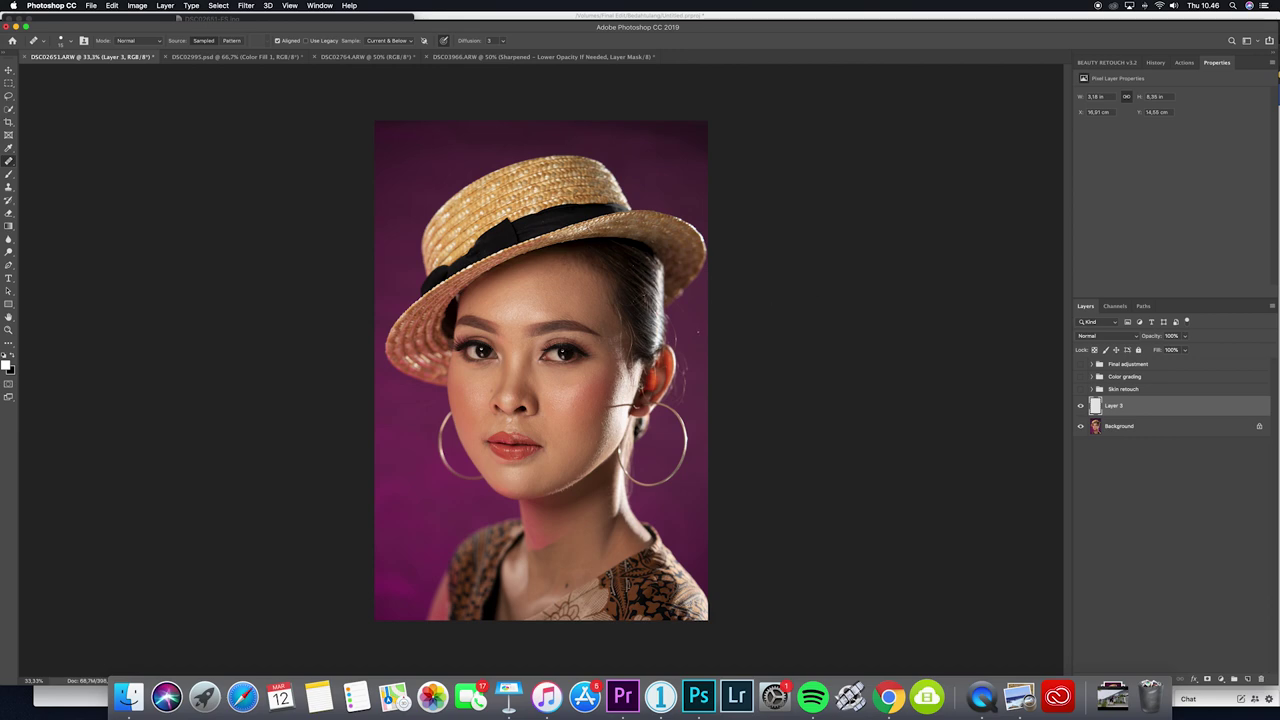
key("super+plus")
key("super+plus")
key("super+plus")
key("super+plus")
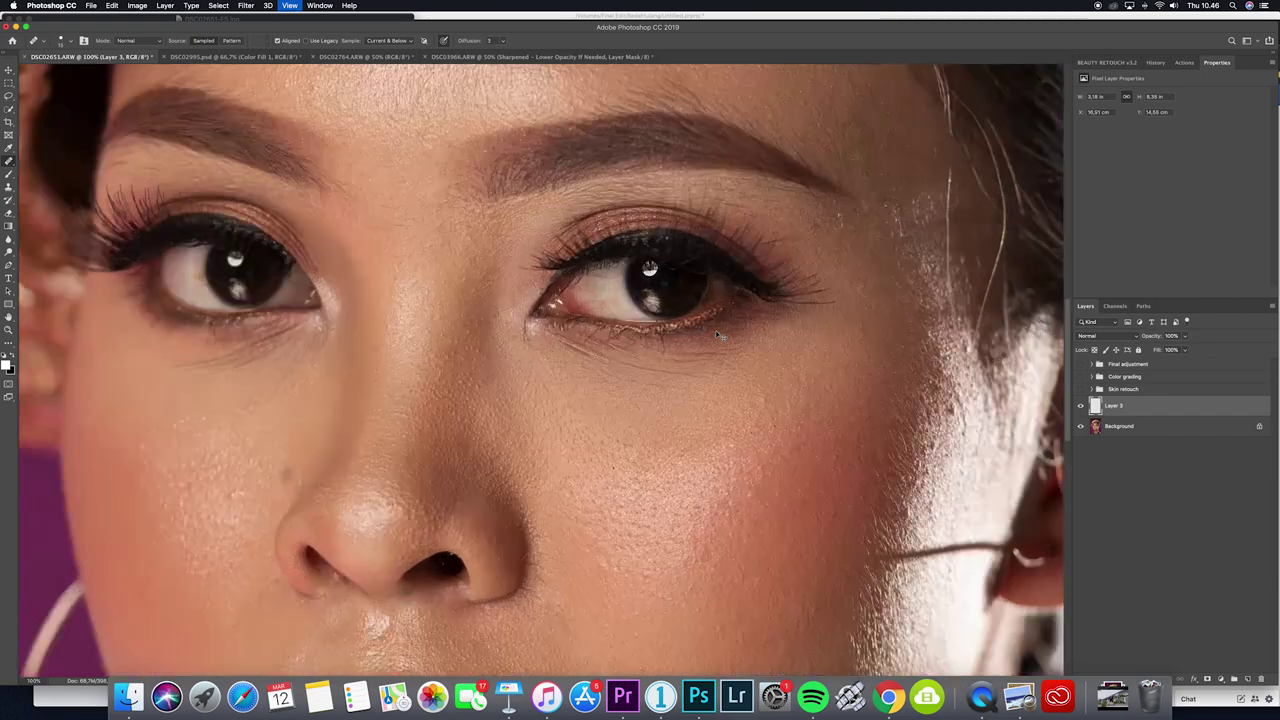
key("super+minus")
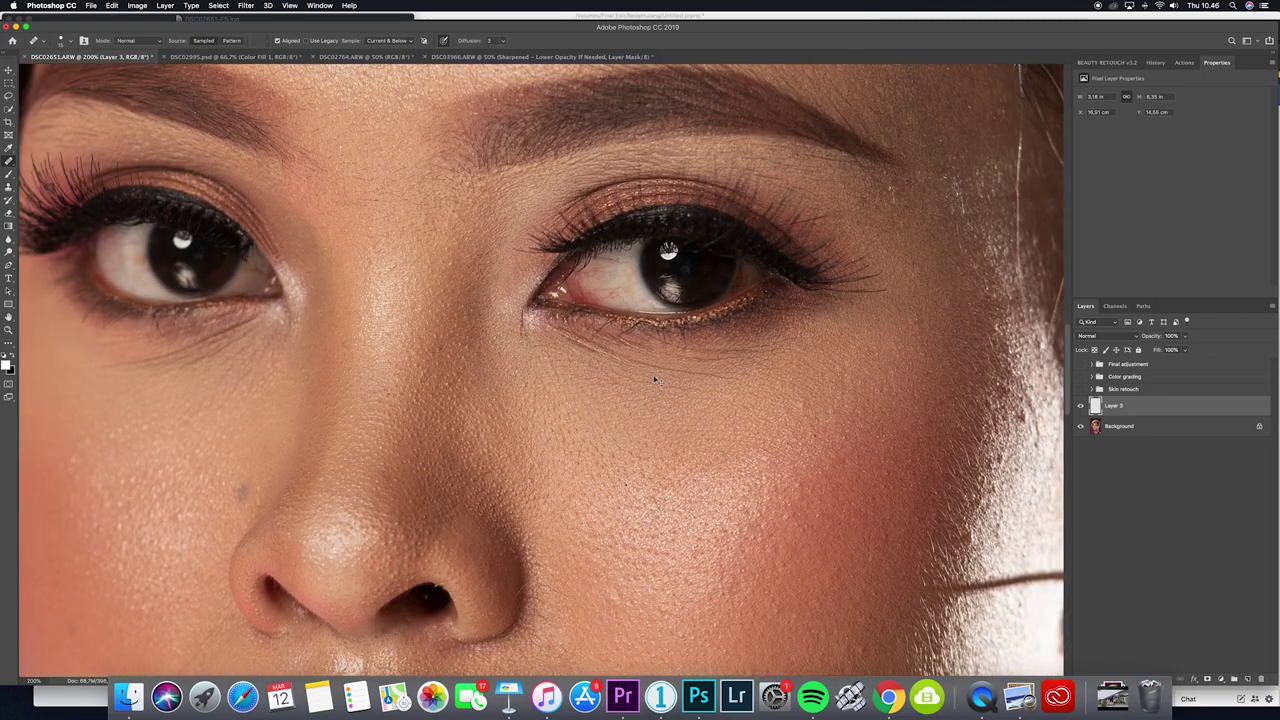
key("super+minus")
key("super+0")
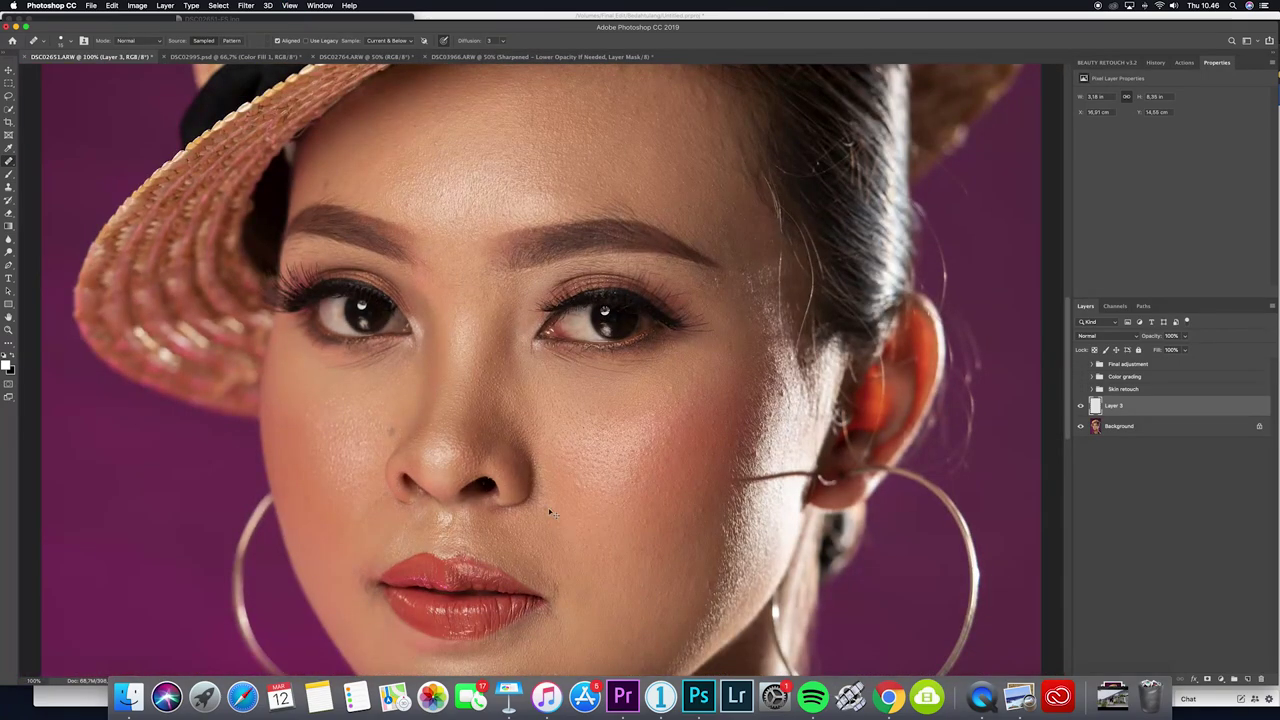
key("super+plus")
scroll(490, 525, "down", 4)
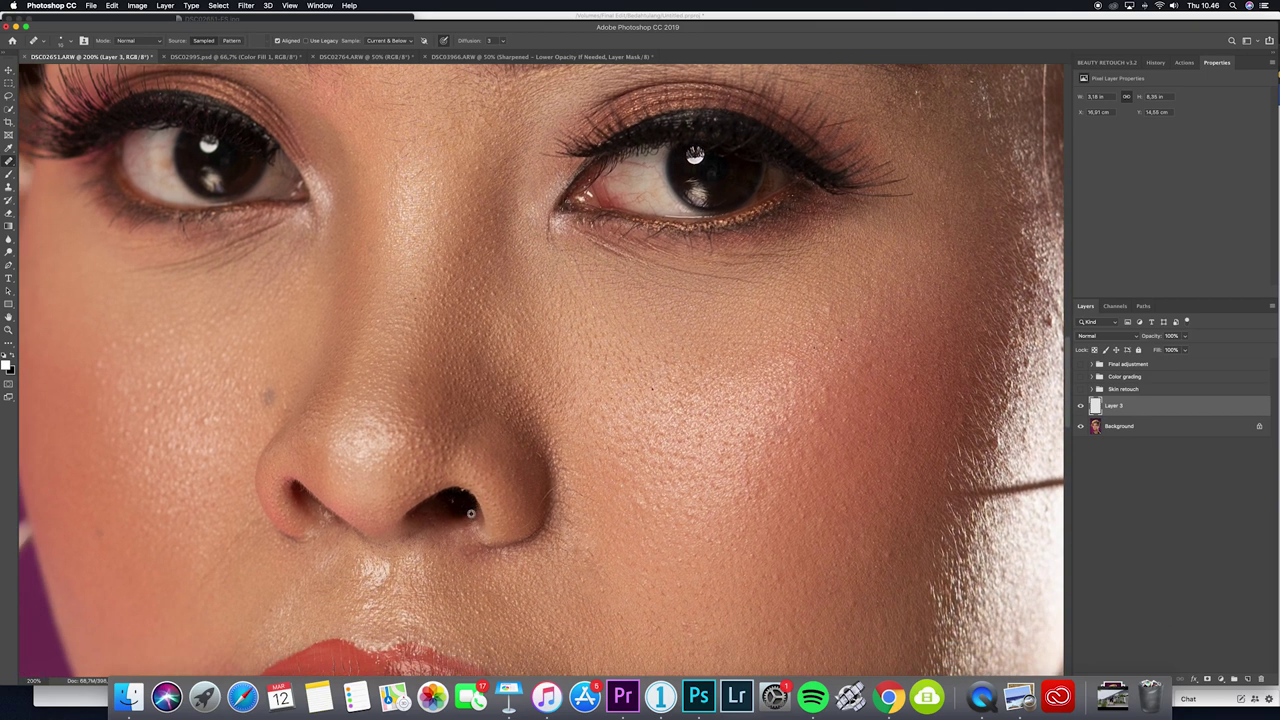
left_click_drag(463, 510, 460, 492)
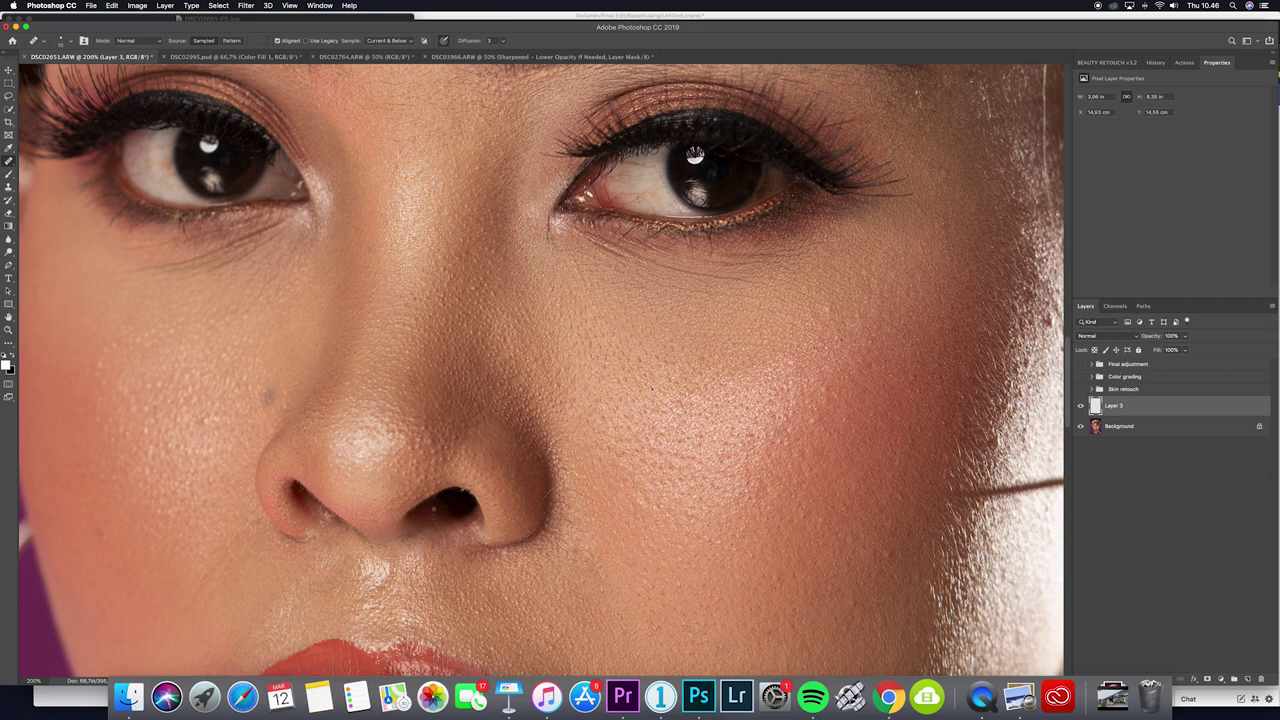
Examine the healed facial skin both close up and in the full portrait for remaining flaws
key("super+0")
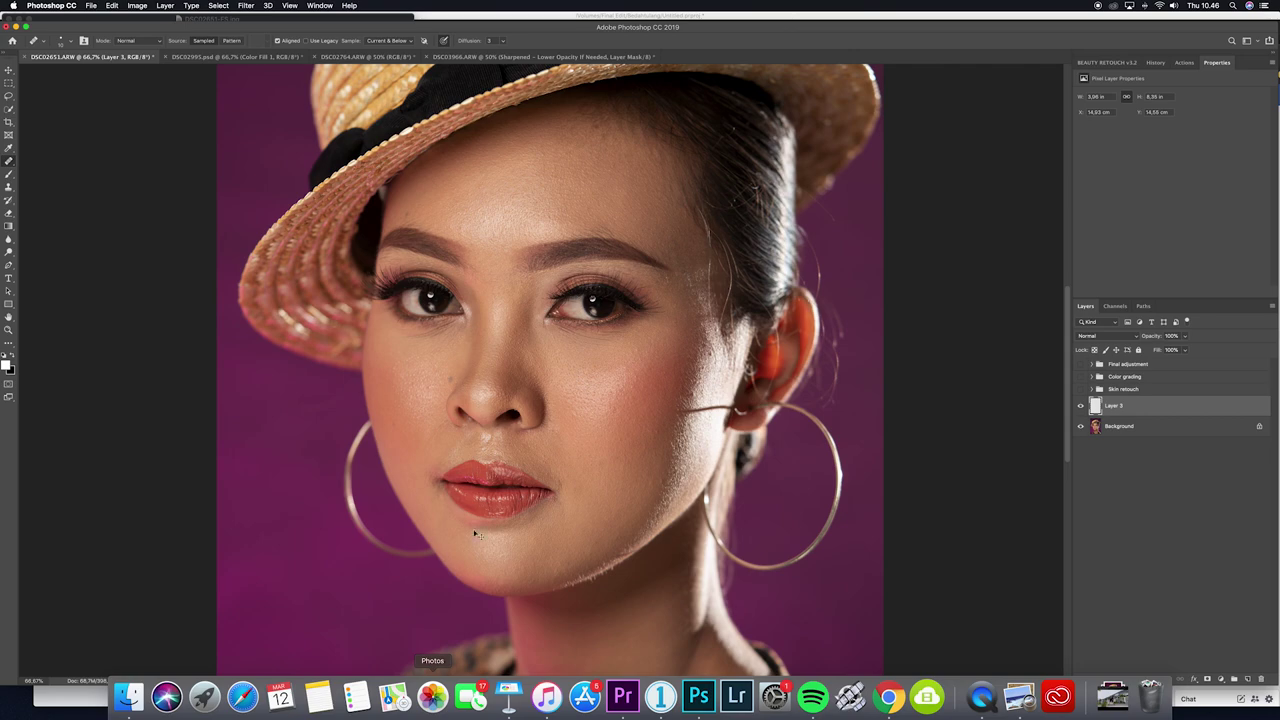
key("super+minus")
key("super+minus")
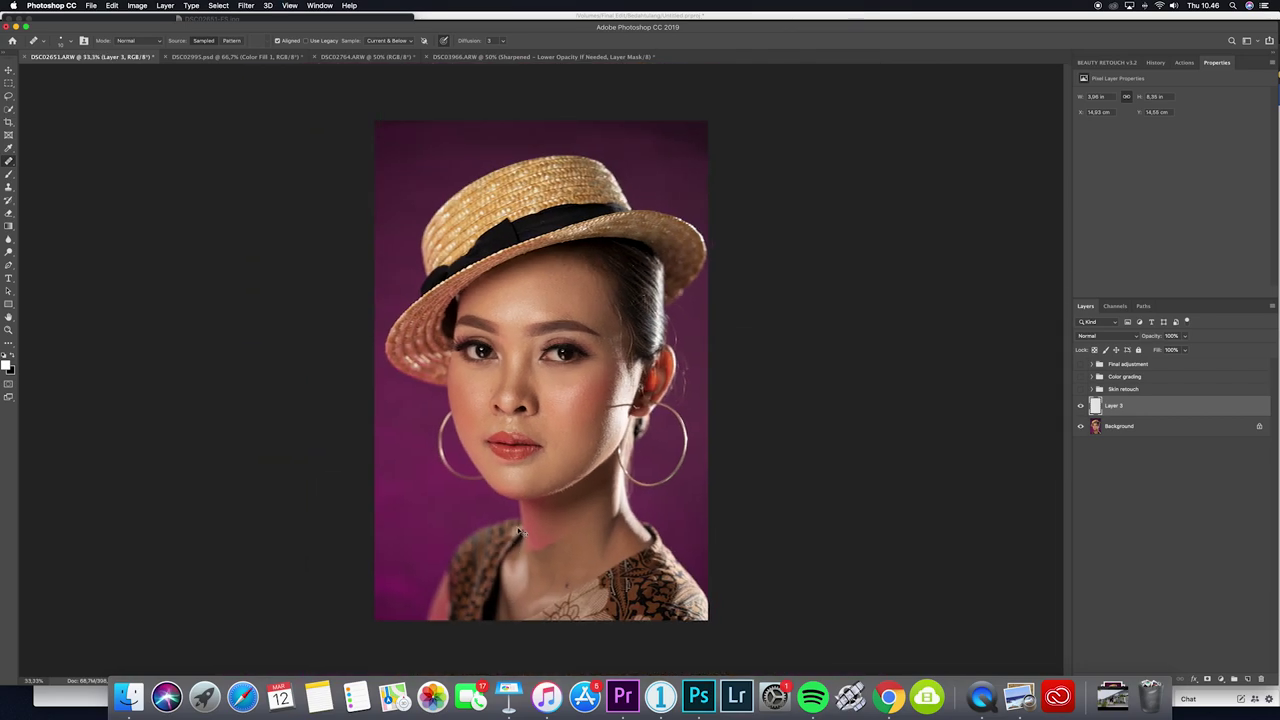
key("super+plus")
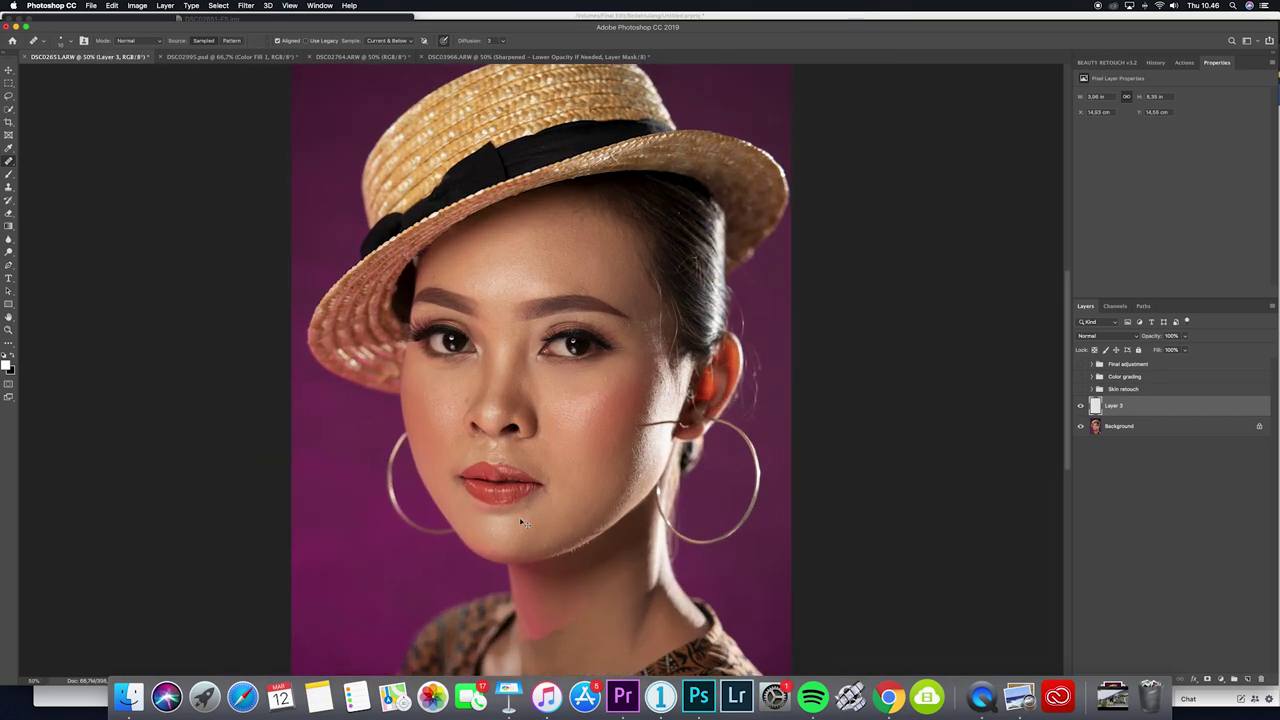
key("super+plus")
key("super+plus")
key("super+plus")
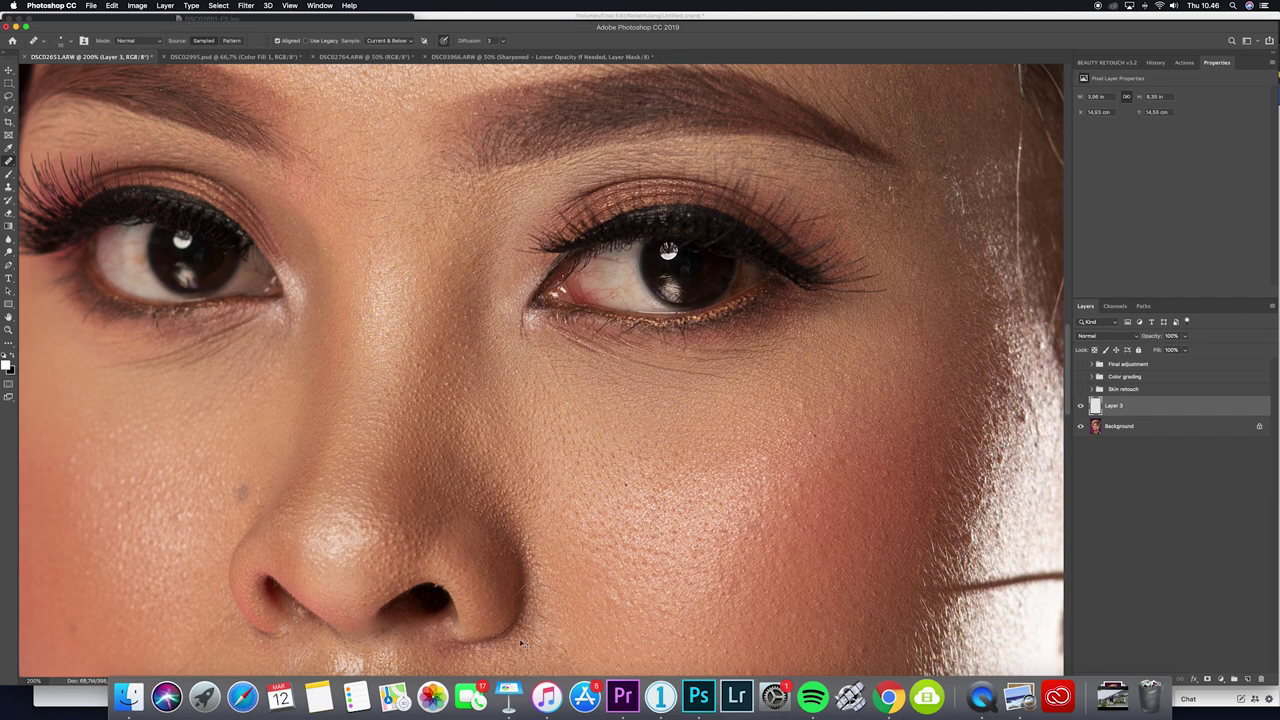
key("super+minus")
key("super+minus")
key("super+minus")
key("super+plus")
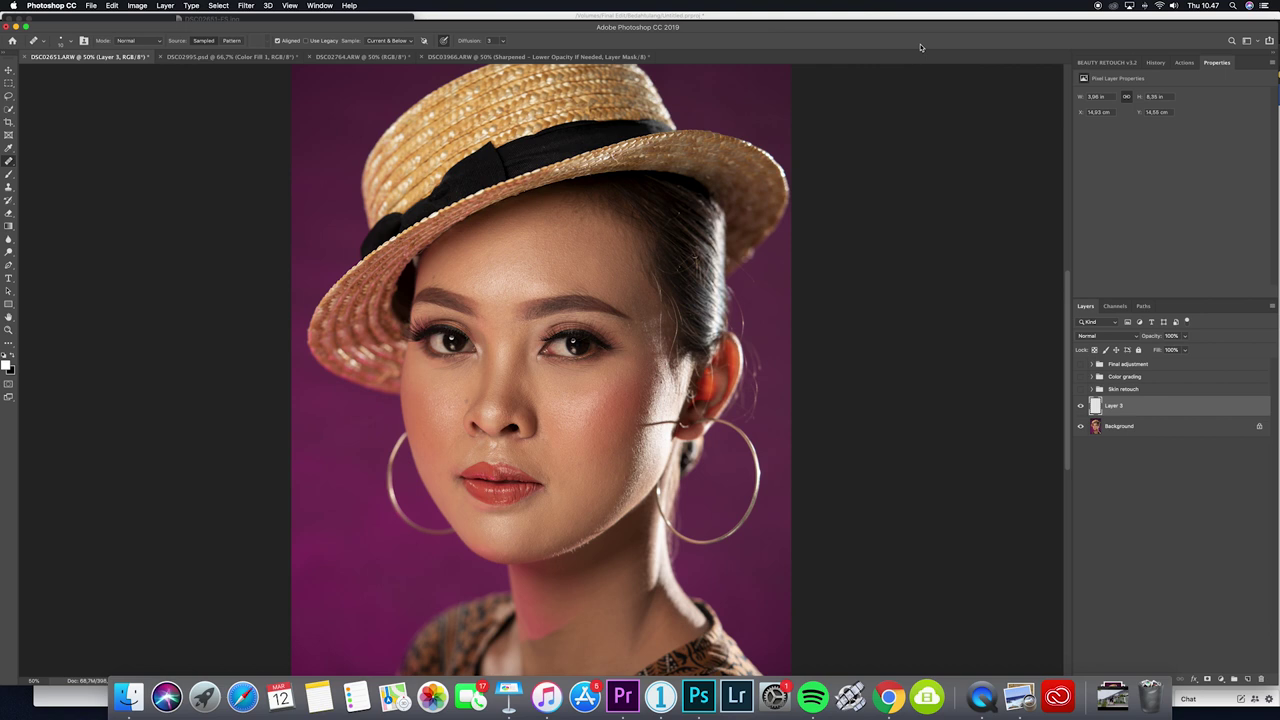
key("super+minus")
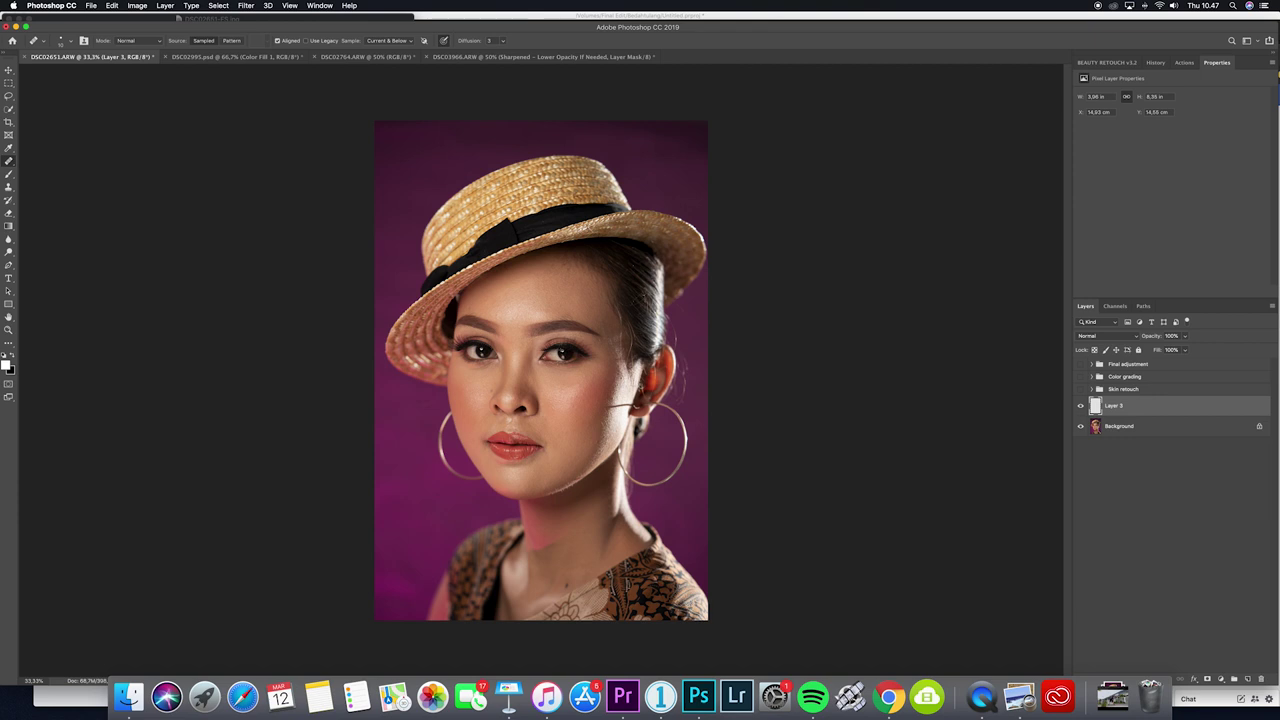
Add another new layer and prepare the Brush tool with black as foreground color and 100% flow
left_click(1248, 679)
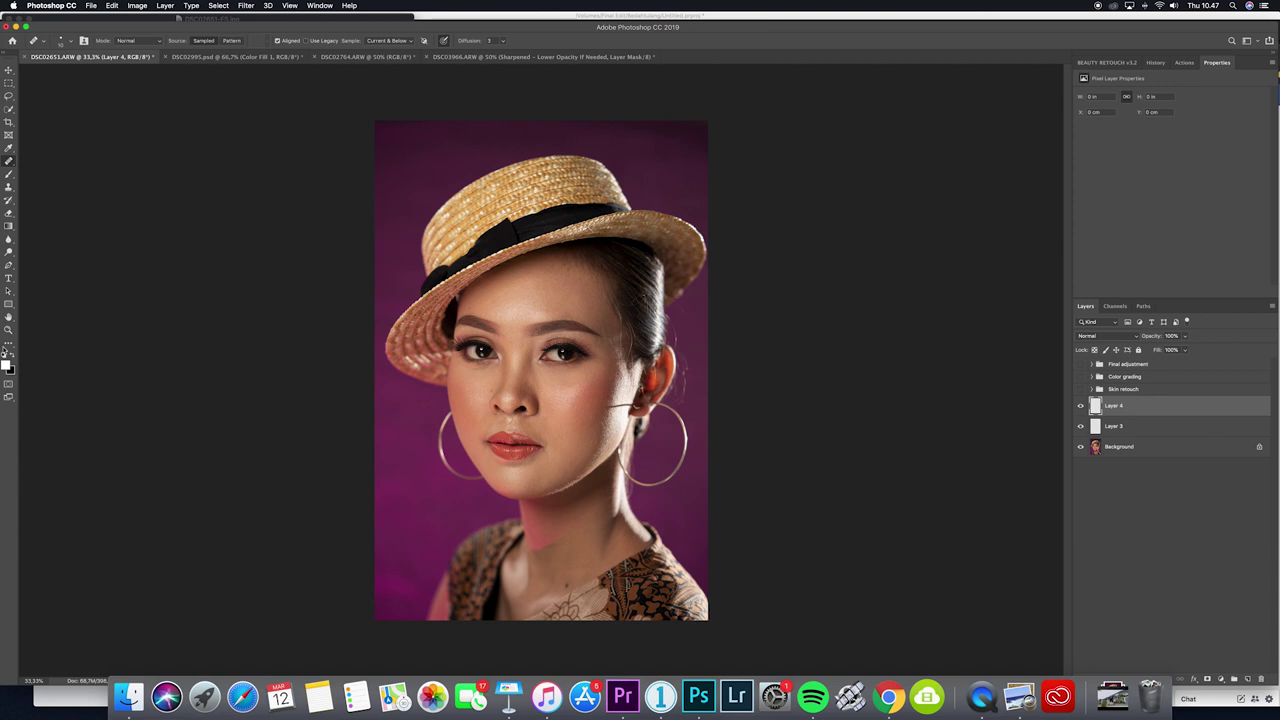
key("x")
left_click(9, 173)
left_click(289, 40)
left_click_drag(289, 53, 432, 63)
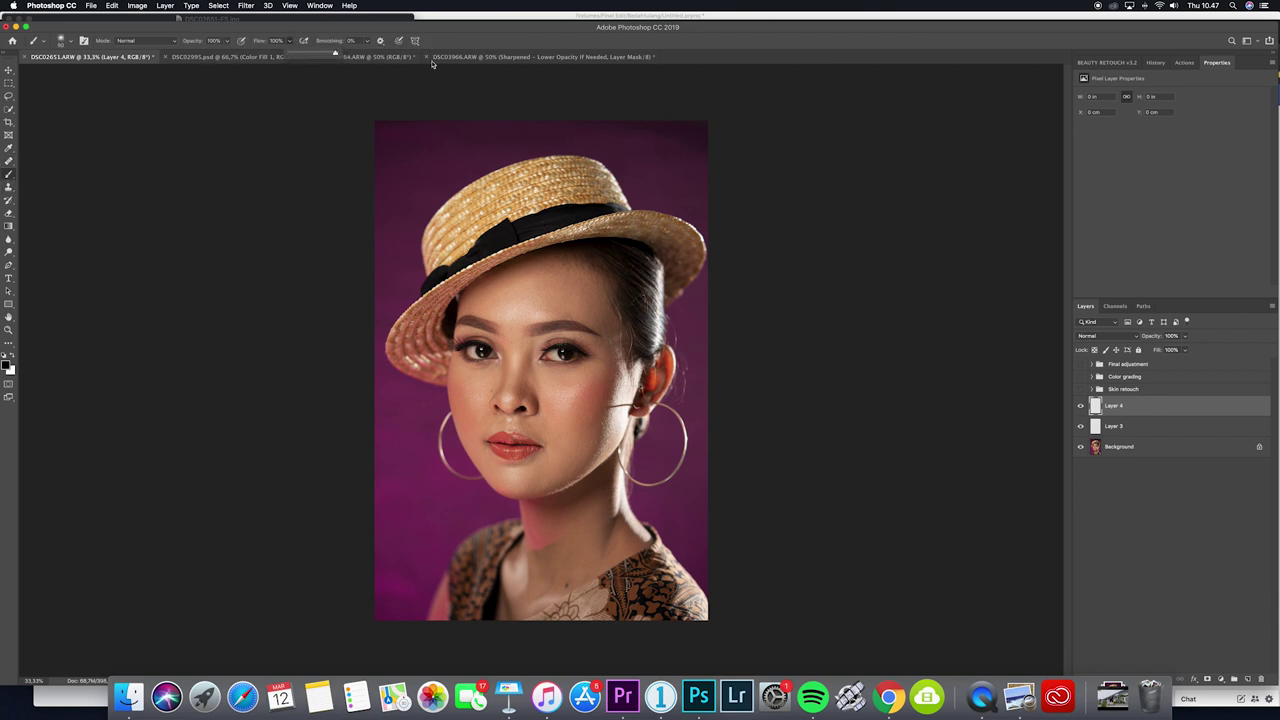
Outline the forehead, both cheeks under the eyes, nose tip, mouth corner and jaw in black, and clear the markings
mouse_move(562, 264)
left_mouse_down()
mouse_move(576, 310)
mouse_move(568, 260)
left_mouse_up()
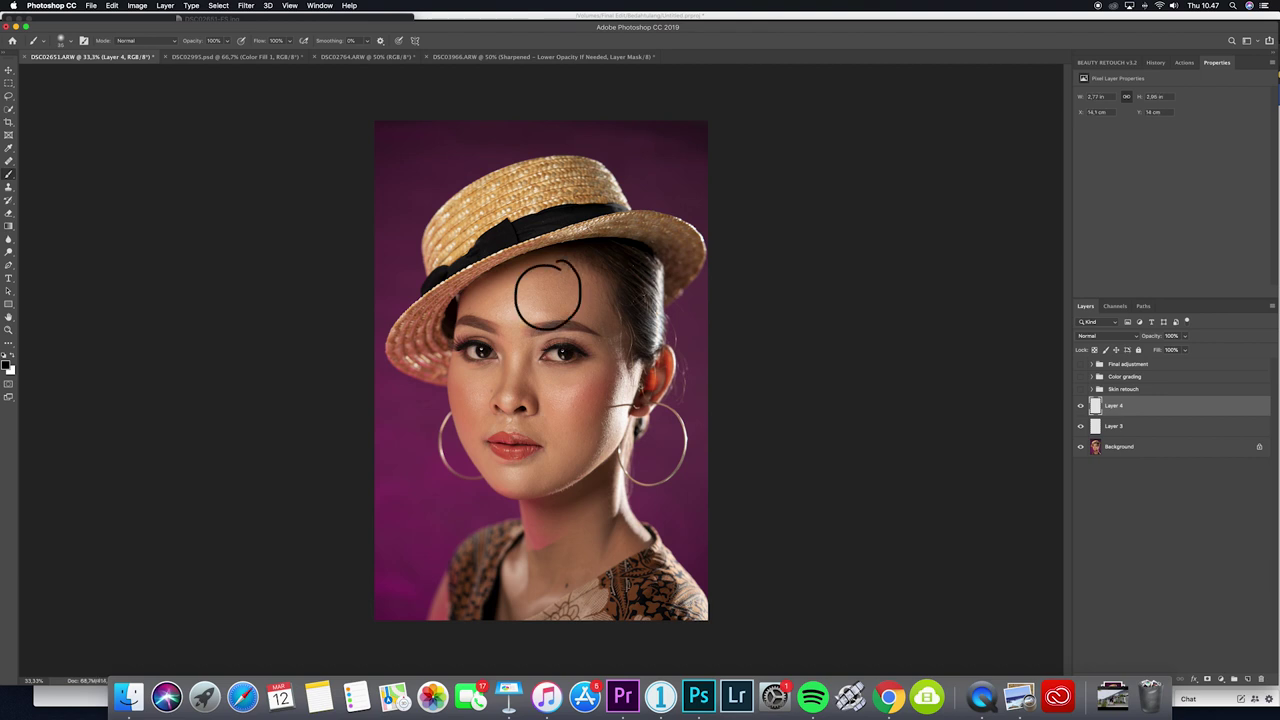
mouse_move(490, 368)
left_mouse_down()
mouse_move(476, 367)
mouse_move(530, 392)
mouse_move(522, 408)
left_mouse_up()
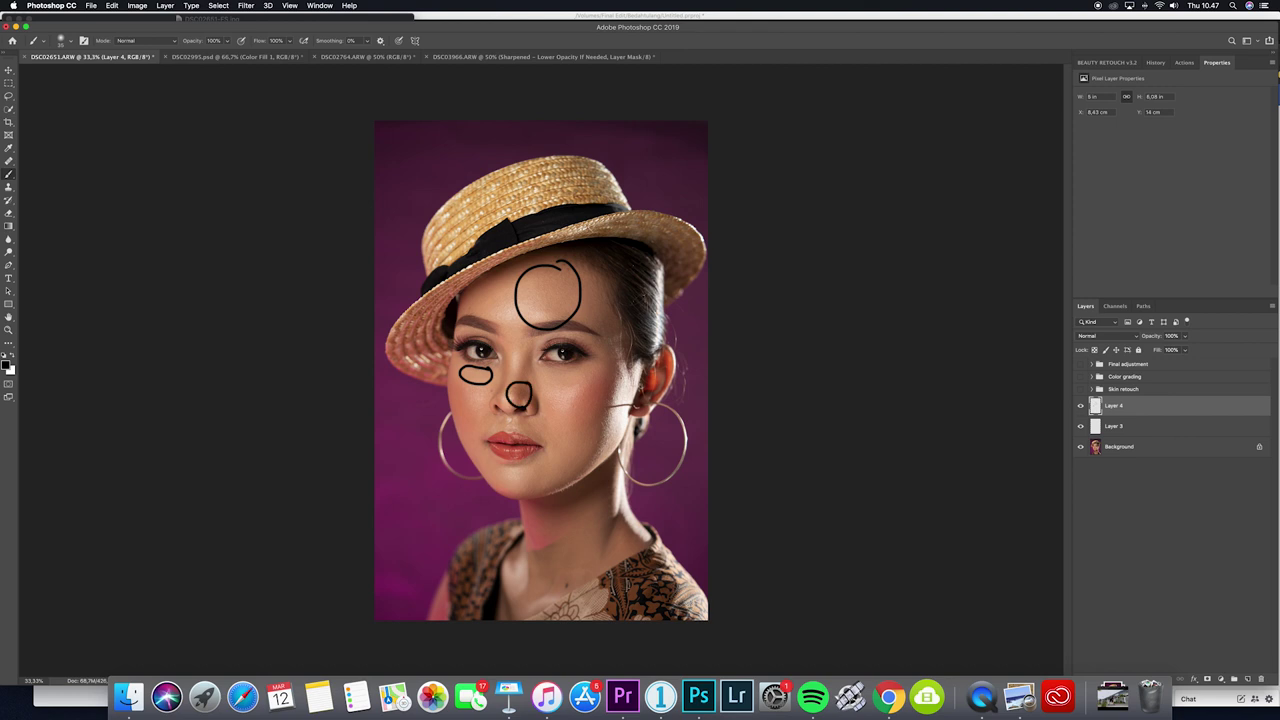
mouse_move(580, 373)
left_mouse_down()
mouse_move(546, 383)
mouse_move(583, 377)
left_mouse_up()
mouse_move(592, 440)
left_mouse_down()
mouse_move(563, 470)
mouse_move(601, 438)
mouse_move(548, 450)
mouse_move(550, 427)
left_mouse_up()
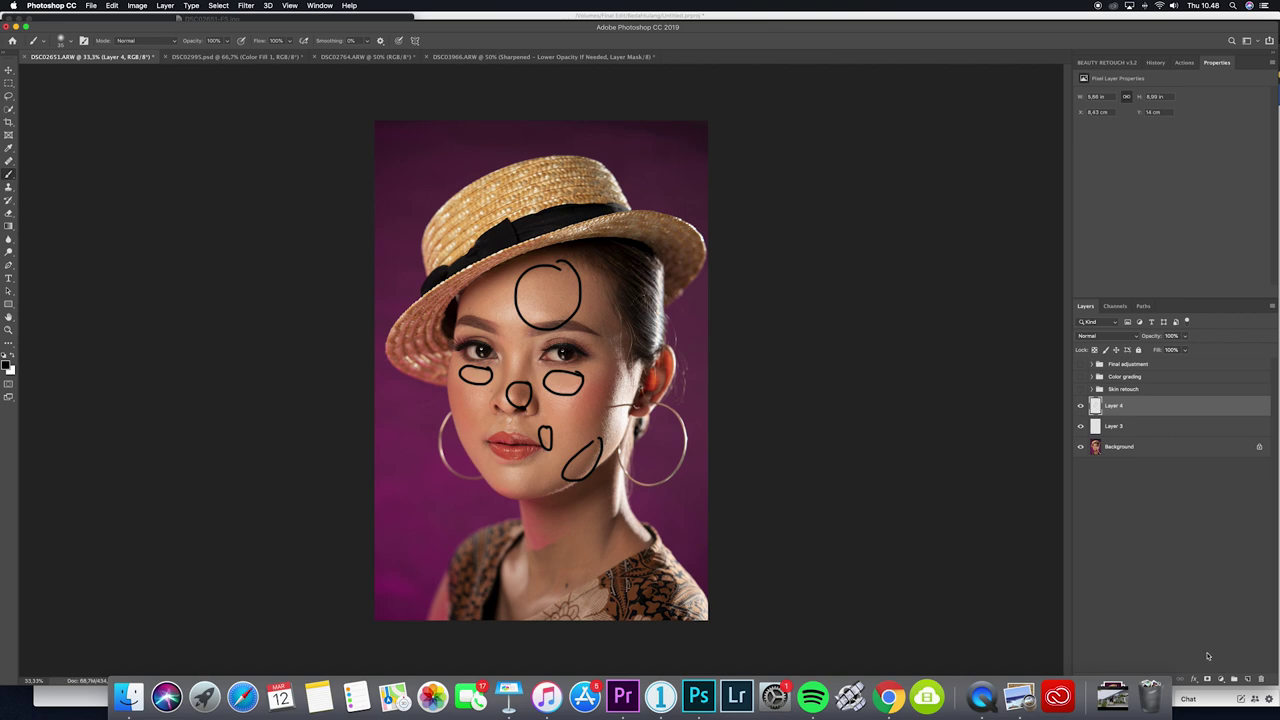
key("Delete")
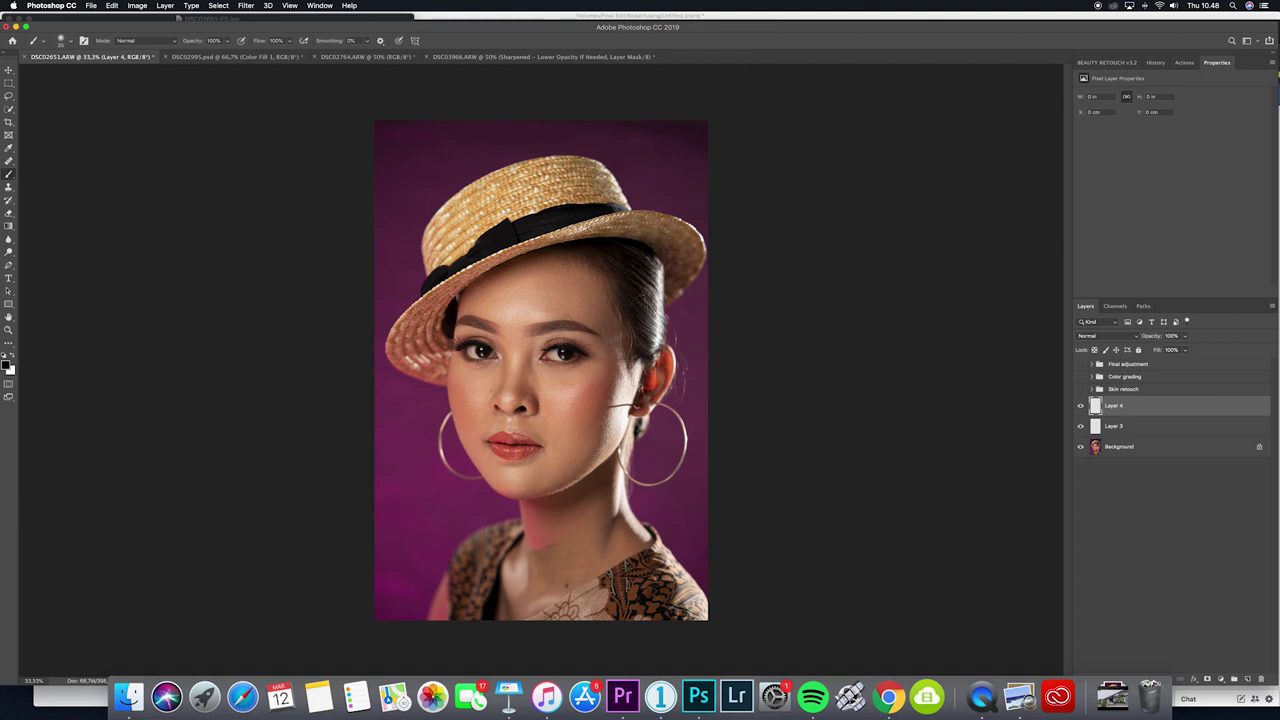
Outline the forehead, brow ends, nose, under-eye areas, upper lip, chin and jaw in black on the marking layer, and delete that layer
mouse_move(560, 268)
left_mouse_down()
mouse_move(478, 292)
mouse_move(576, 292)
mouse_move(552, 261)
left_mouse_up()
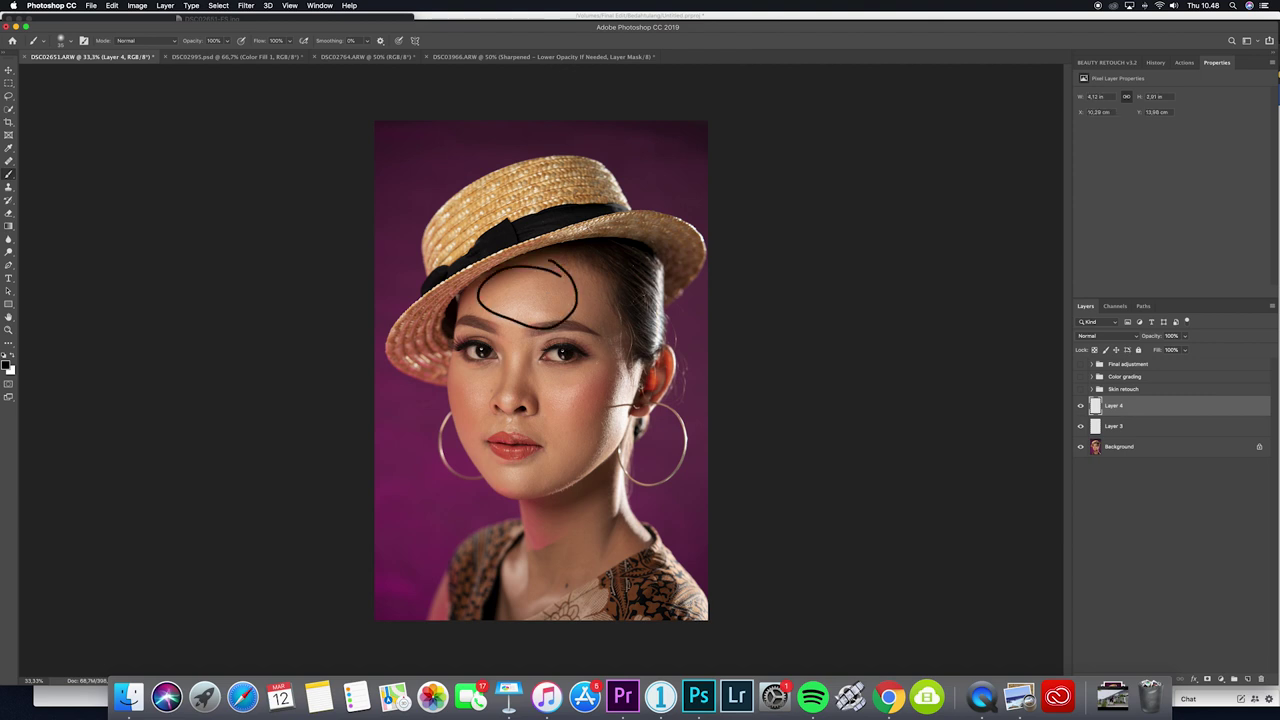
mouse_move(601, 341)
left_mouse_down()
mouse_move(561, 320)
mouse_move(604, 347)
left_mouse_up()
mouse_move(470, 326)
left_mouse_down()
mouse_move(455, 336)
mouse_move(473, 330)
mouse_move(464, 388)
mouse_move(486, 404)
mouse_move(492, 372)
left_mouse_up()
mouse_move(574, 374)
left_mouse_down()
mouse_move(548, 372)
mouse_move(568, 402)
mouse_move(578, 376)
mouse_move(500, 398)
left_mouse_up()
left_click_drag(500, 398, 519, 351)
mouse_move(503, 434)
left_mouse_down()
mouse_move(518, 431)
mouse_move(503, 467)
left_mouse_up()
mouse_move(596, 422)
left_mouse_down()
mouse_move(561, 481)
mouse_move(606, 453)
mouse_move(598, 420)
left_mouse_up()
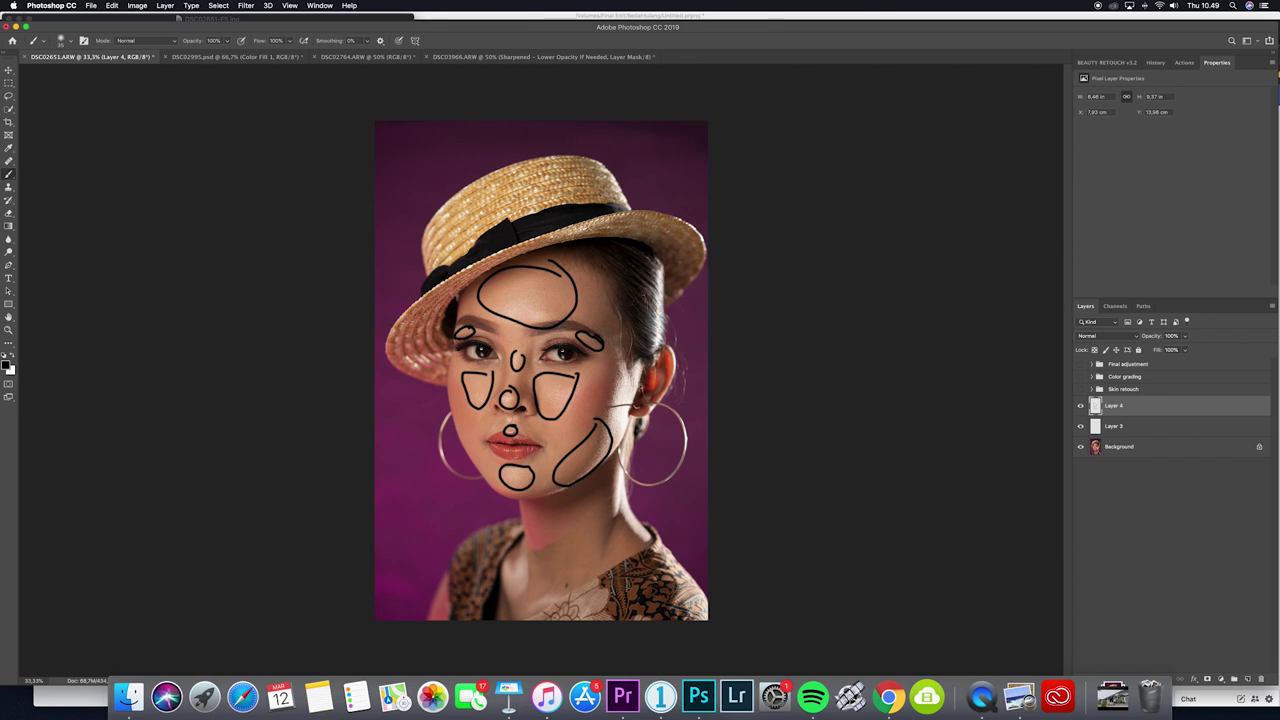
key("BackSpace")
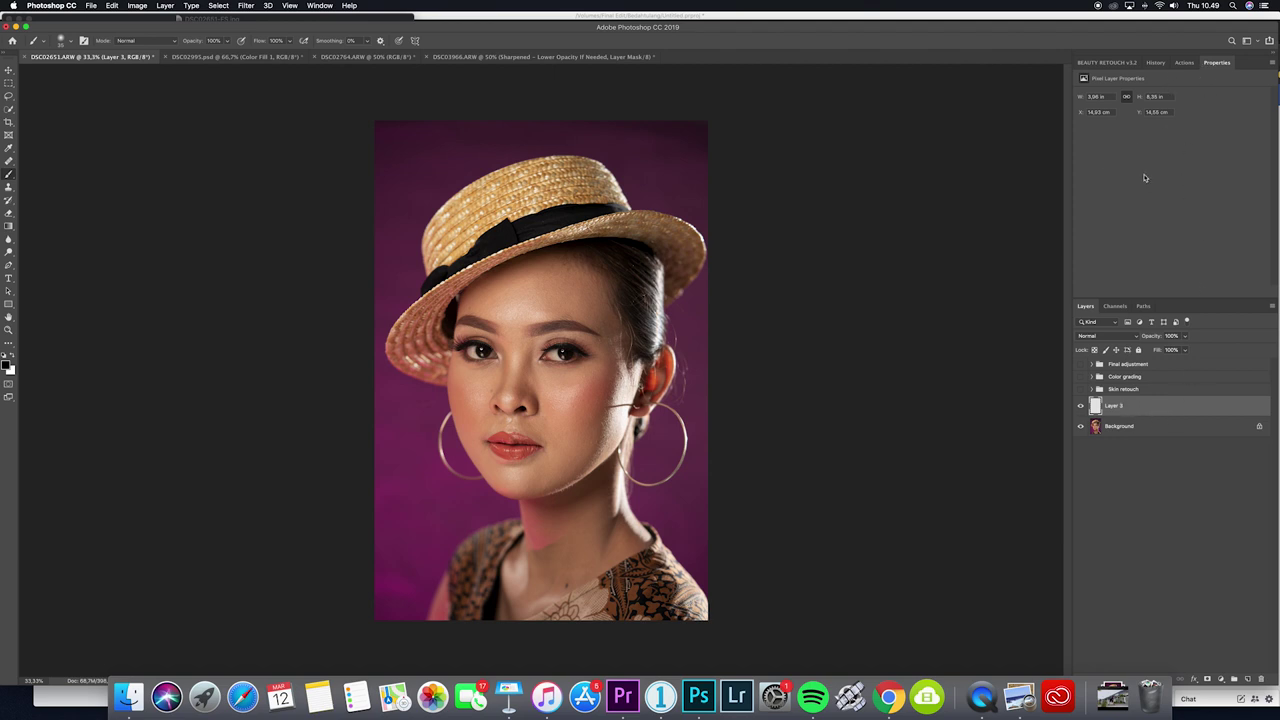
Run the Setup D&B Layers action, hide the Global D&B group and show the D&B Assist group
left_click(1184, 63)
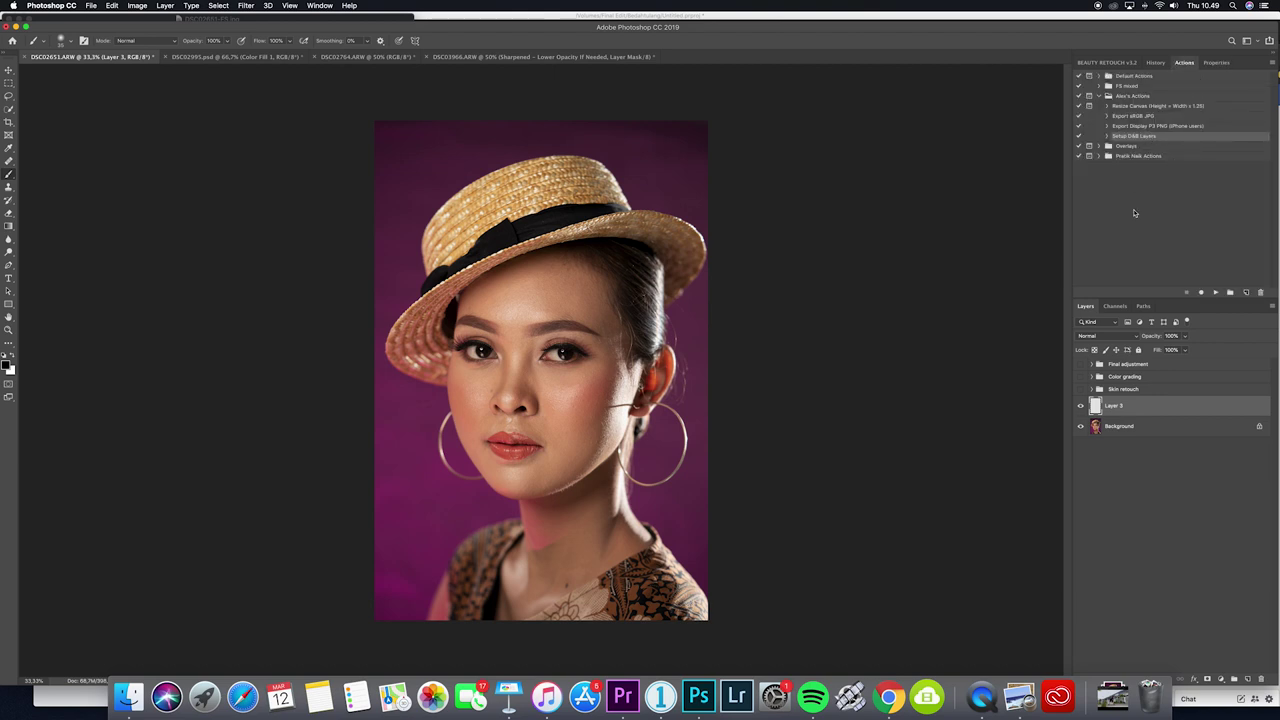
left_click(1218, 291)
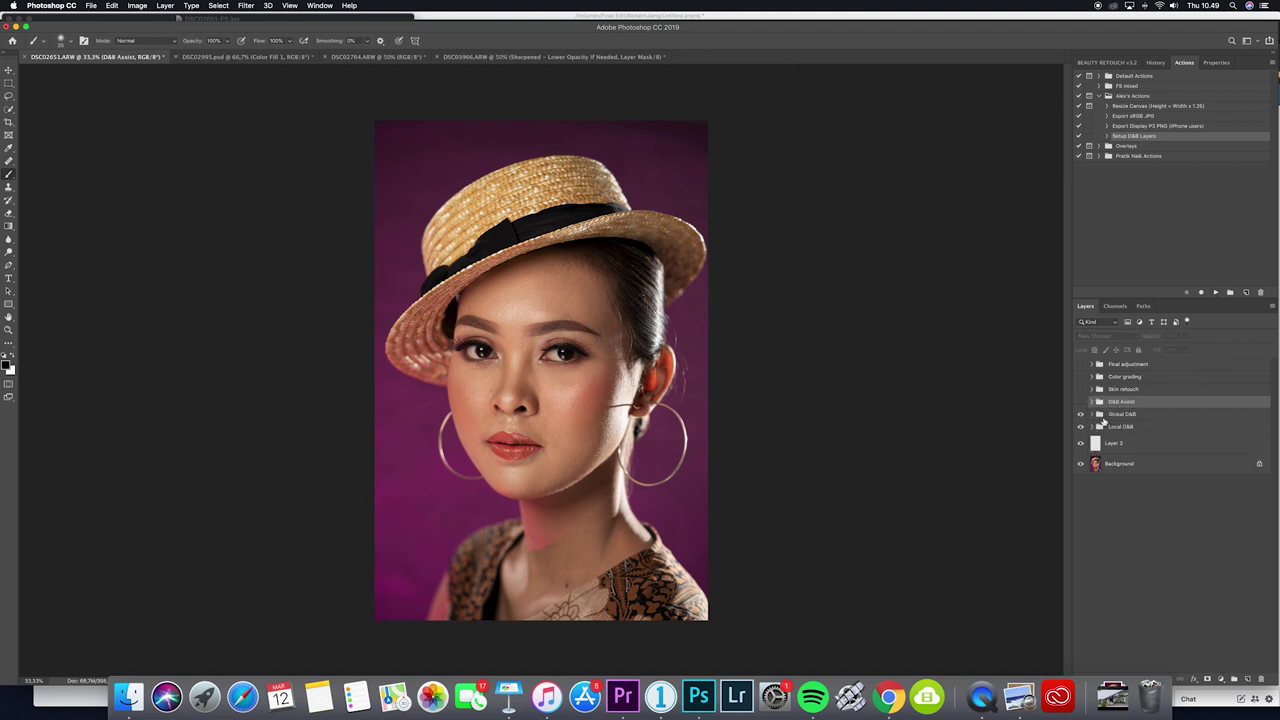
left_click(1080, 414)
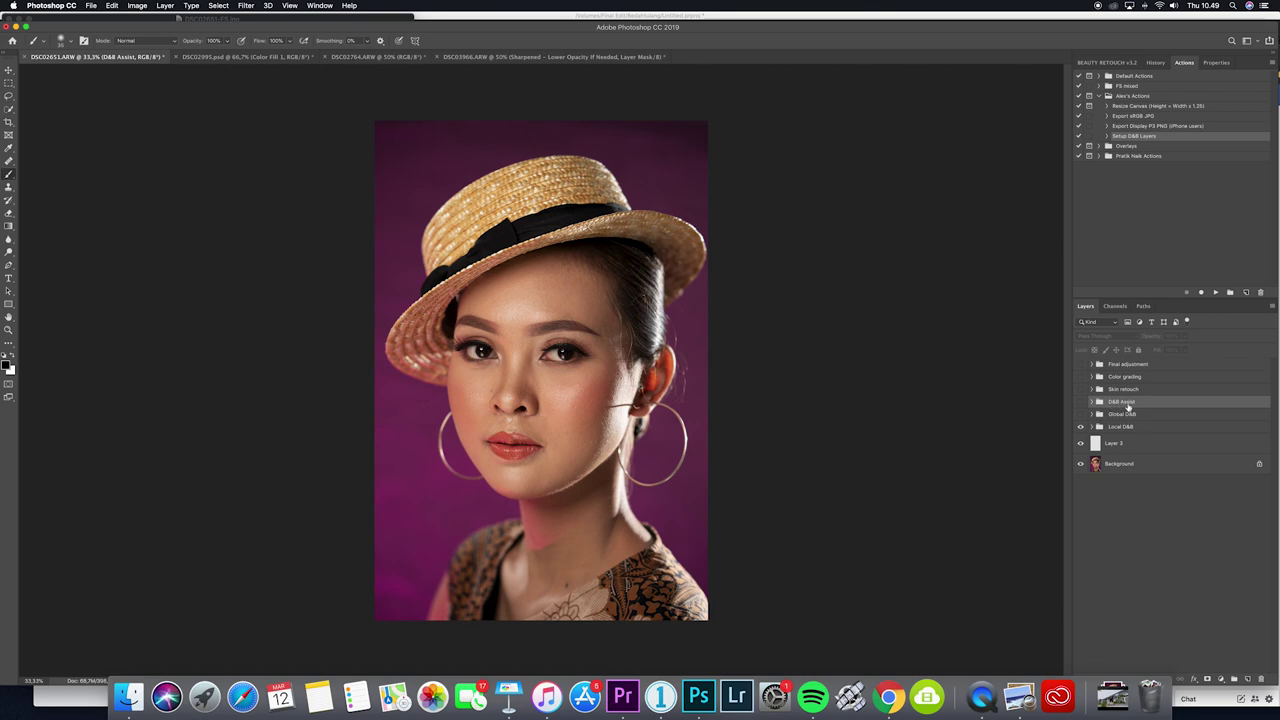
left_click(1080, 401)
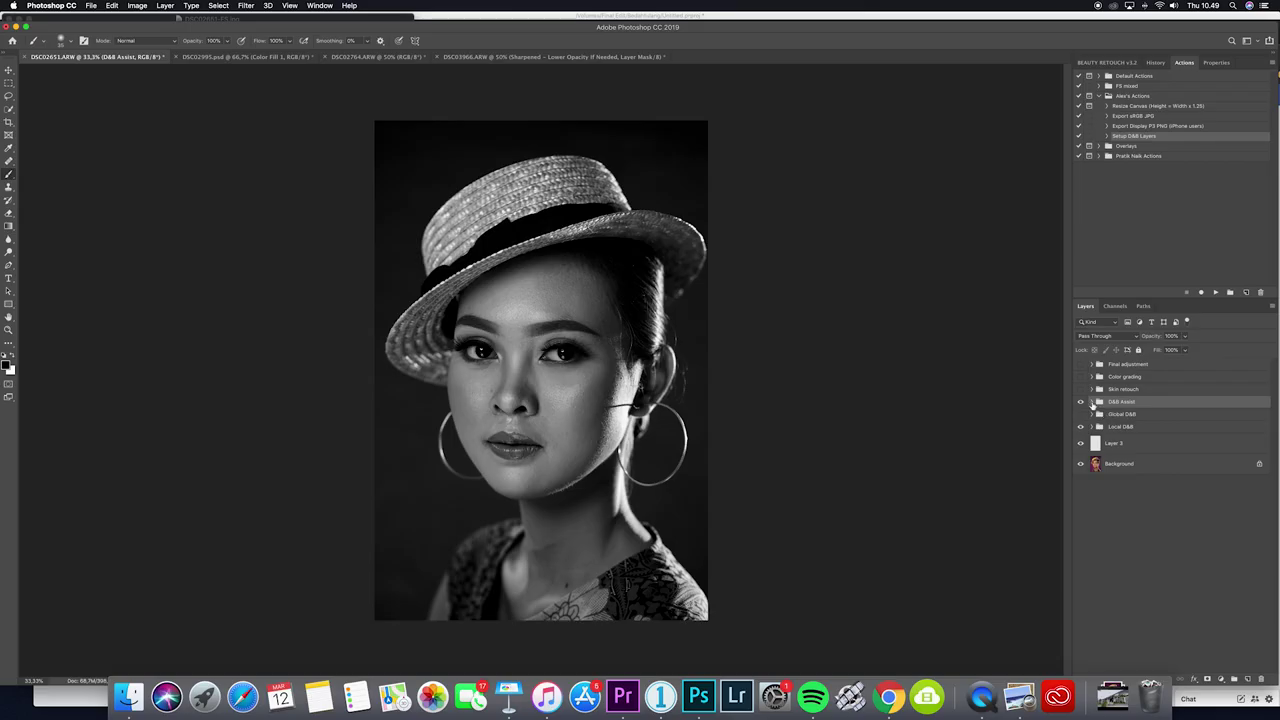
Reset the Add Contrast curve in the D&B Assist group and lower its midtones to an output of about 60
left_click(1096, 402)
left_click(1112, 420)
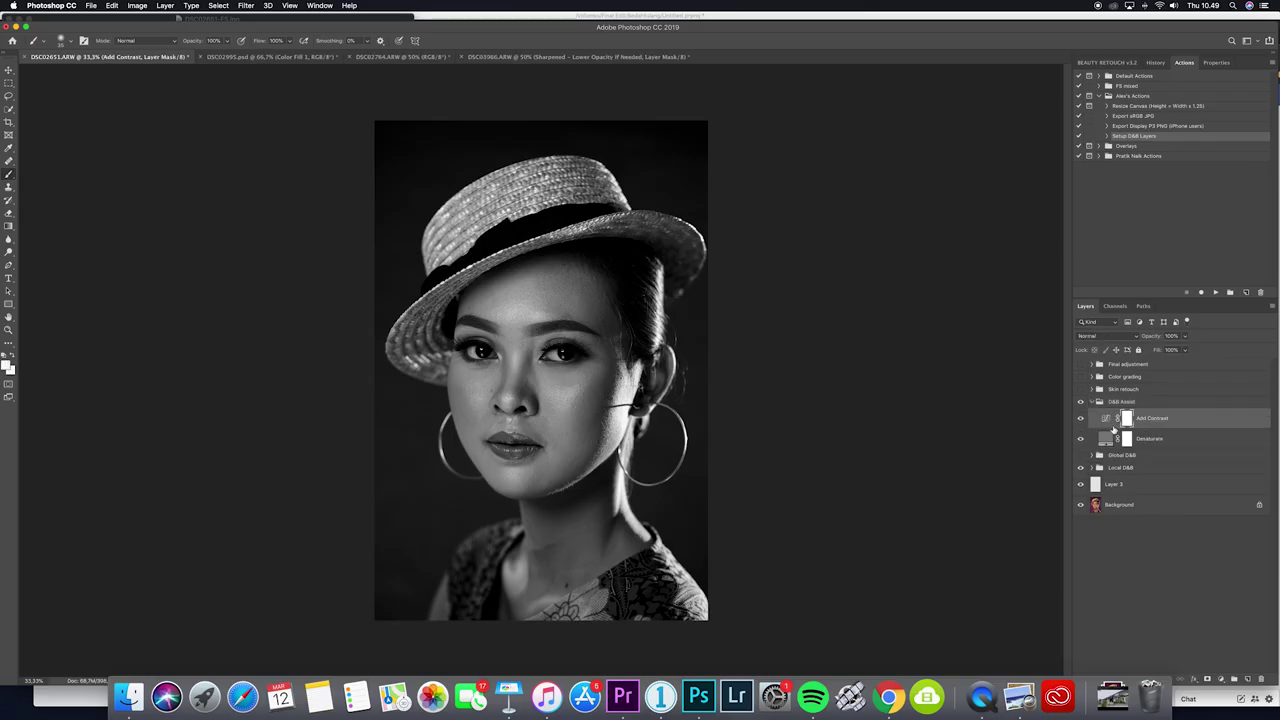
left_click(1108, 420)
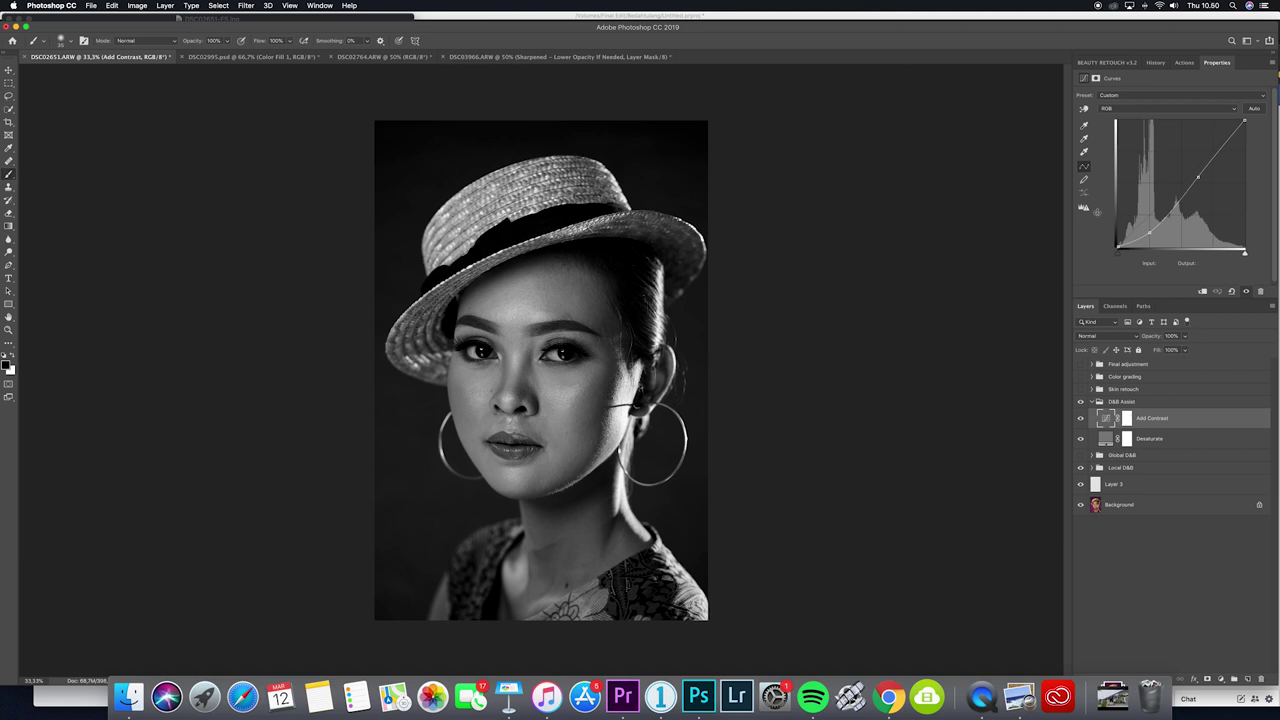
left_click(1269, 68)
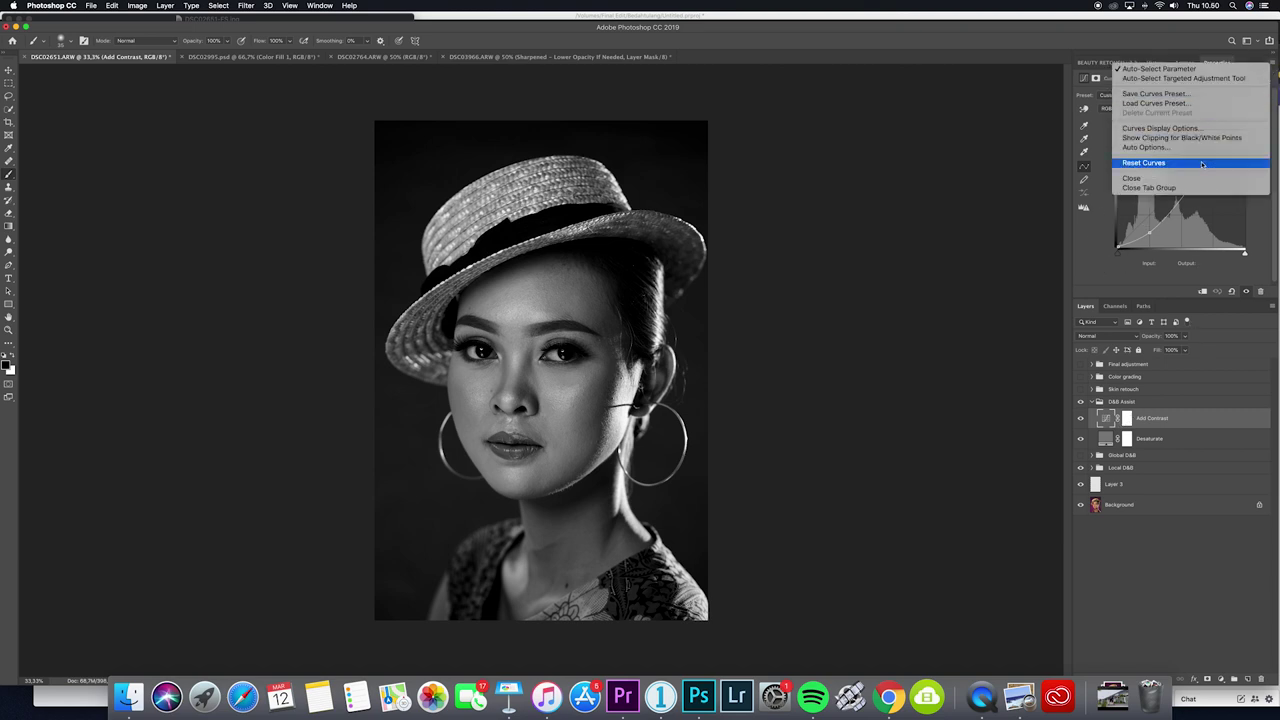
left_click(1205, 166)
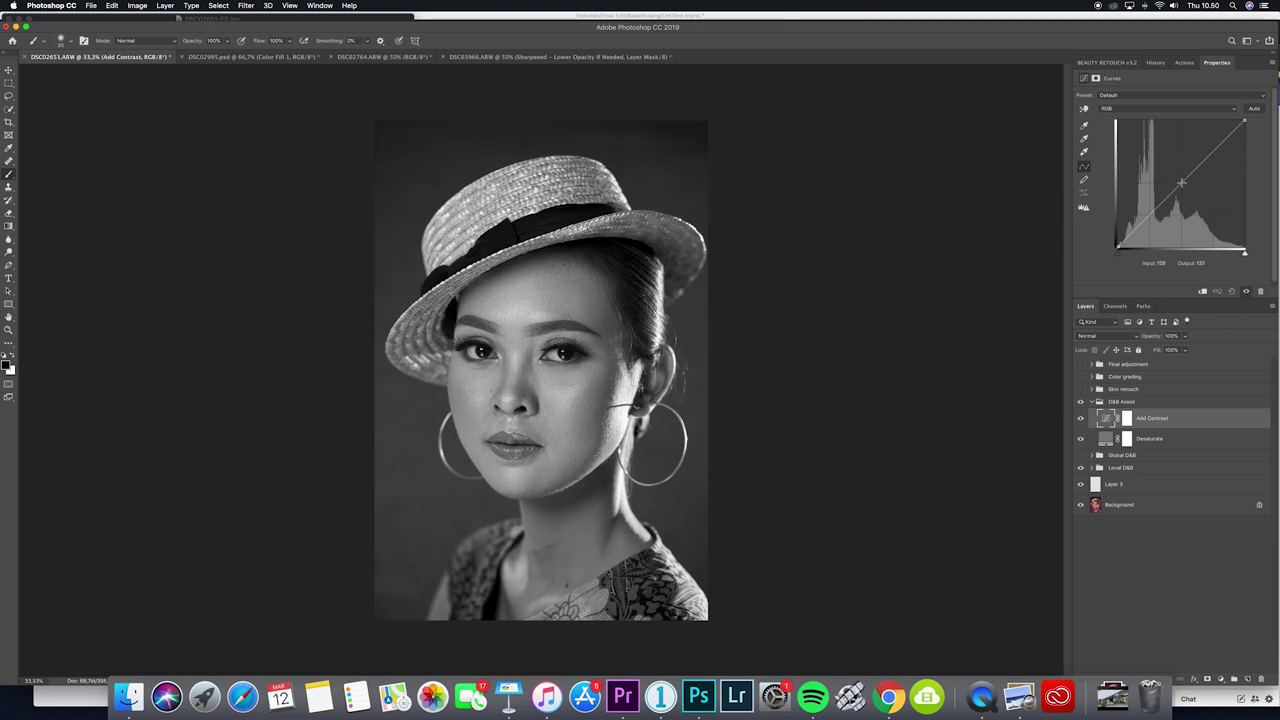
left_click_drag(1182, 183, 1177, 217)
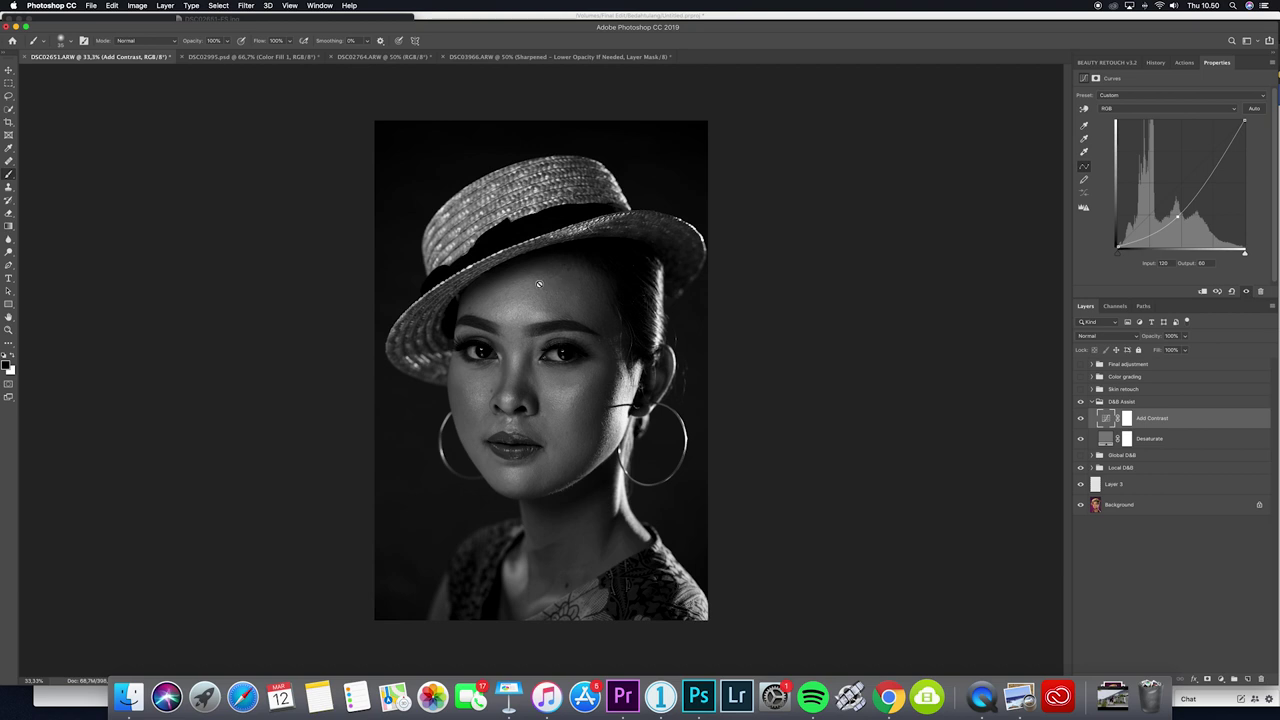
Target the Local Dodge mask in the Local D&B group and set the brush to white with 1% flow
key("x")
left_click(1099, 470)
left_click(1093, 468)
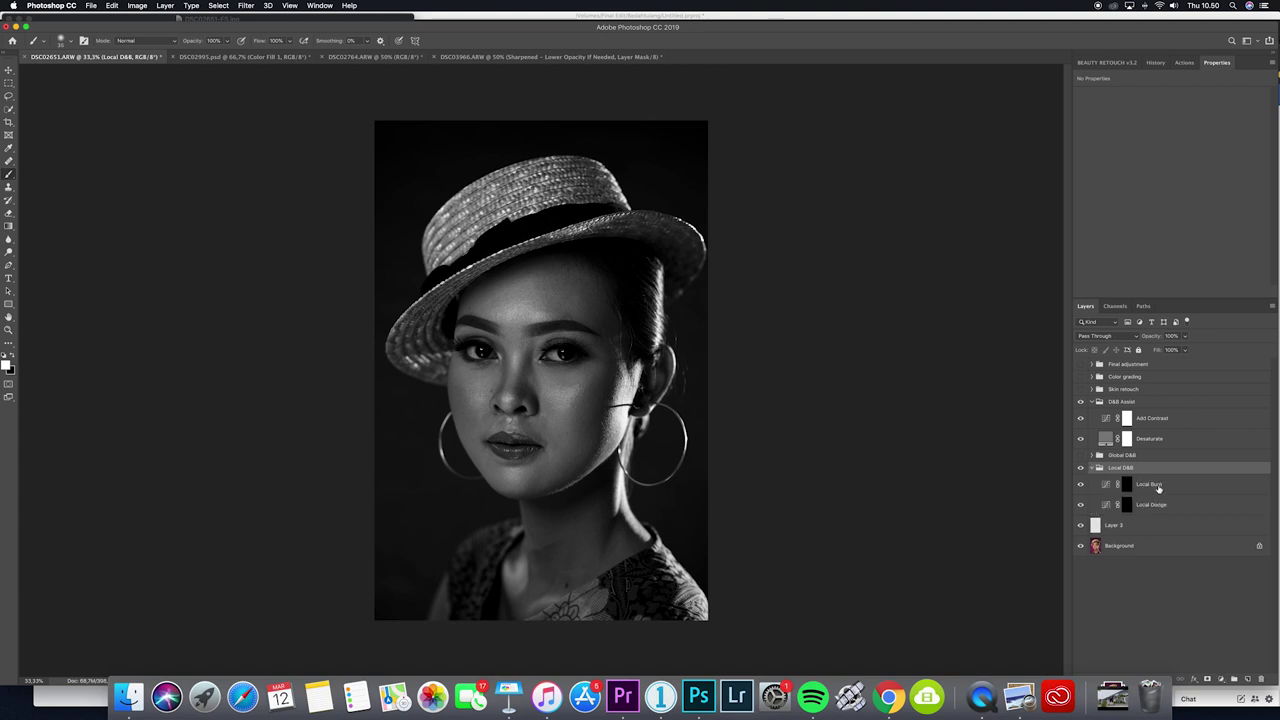
left_click(1184, 506)
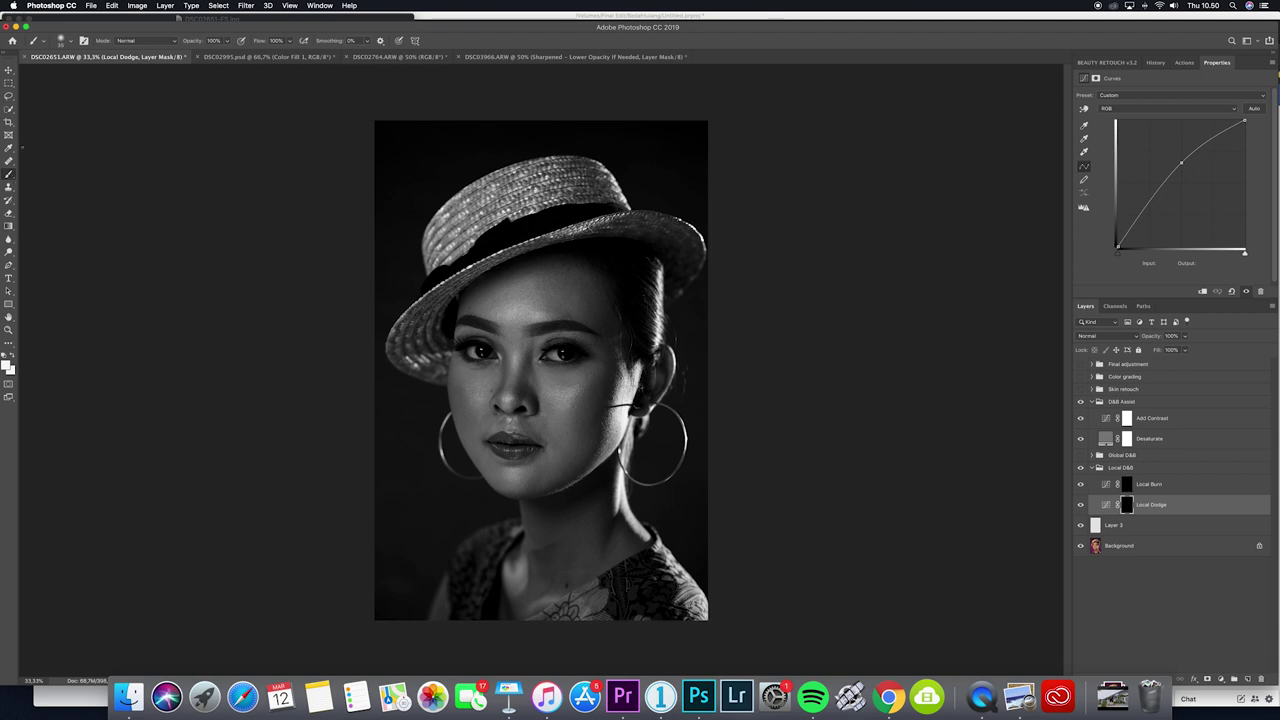
left_click(289, 41)
left_click_drag(294, 53, 244, 53)
Dodge dark patches around the nose and cheeks on the Local Dodge mask, adapting the brush size to each patch
key("super+plus")
key("bracketleft")
key("bracketleft")
key("bracketleft")
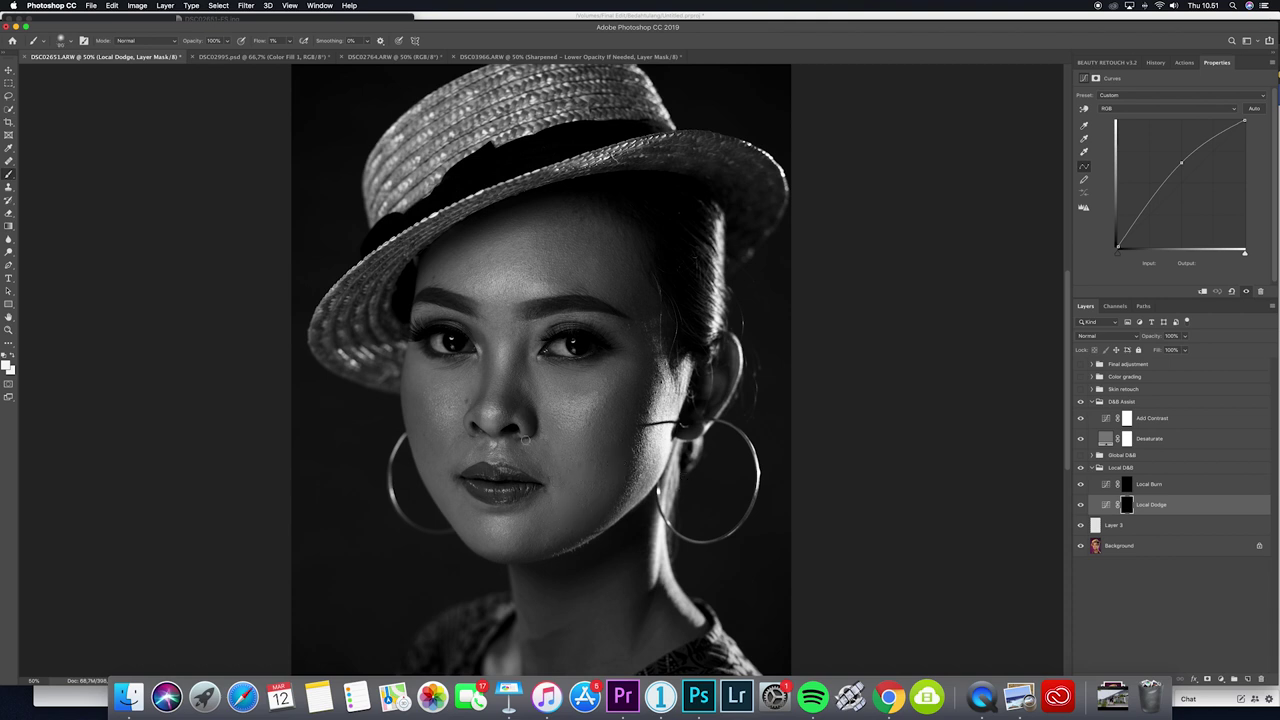
key("bracketright")
key("bracketright")
key("bracketright")
key("bracketright")
key("bracketleft")
key("bracketleft")
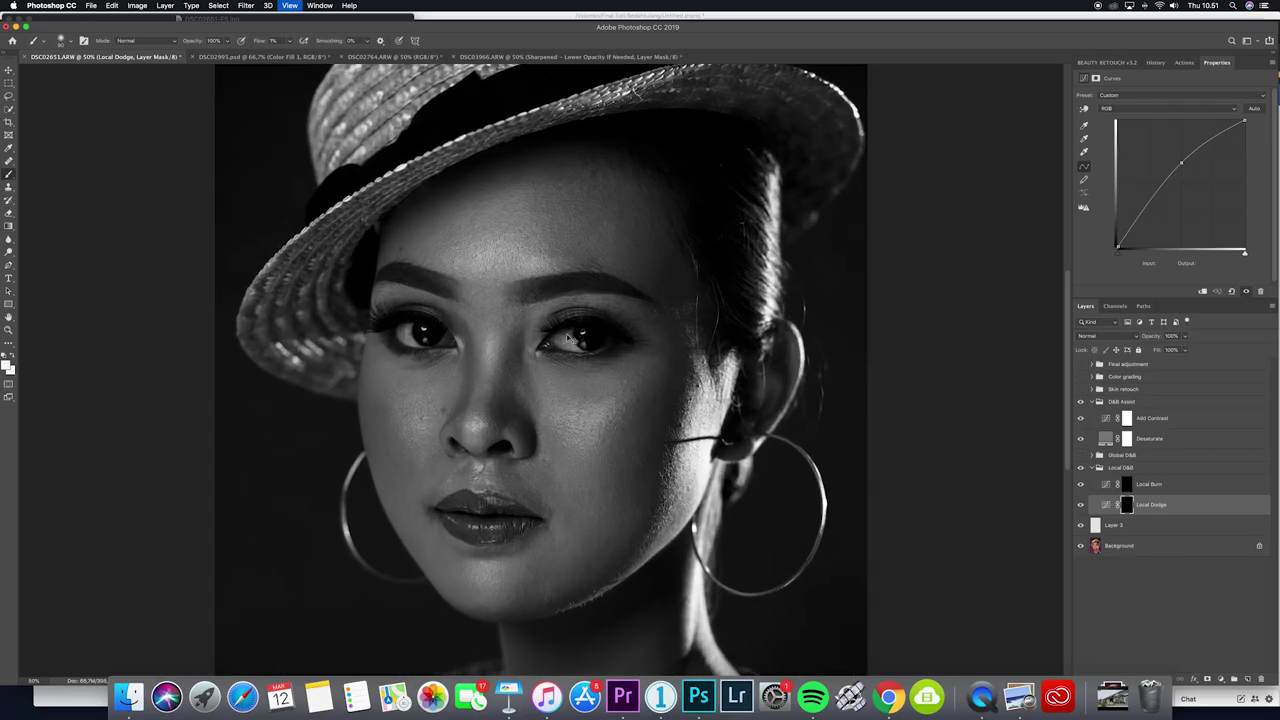
Examine the skin texture of the nose and cheeks at 200% and in the whole face
scroll(575, 388, "up", 5)
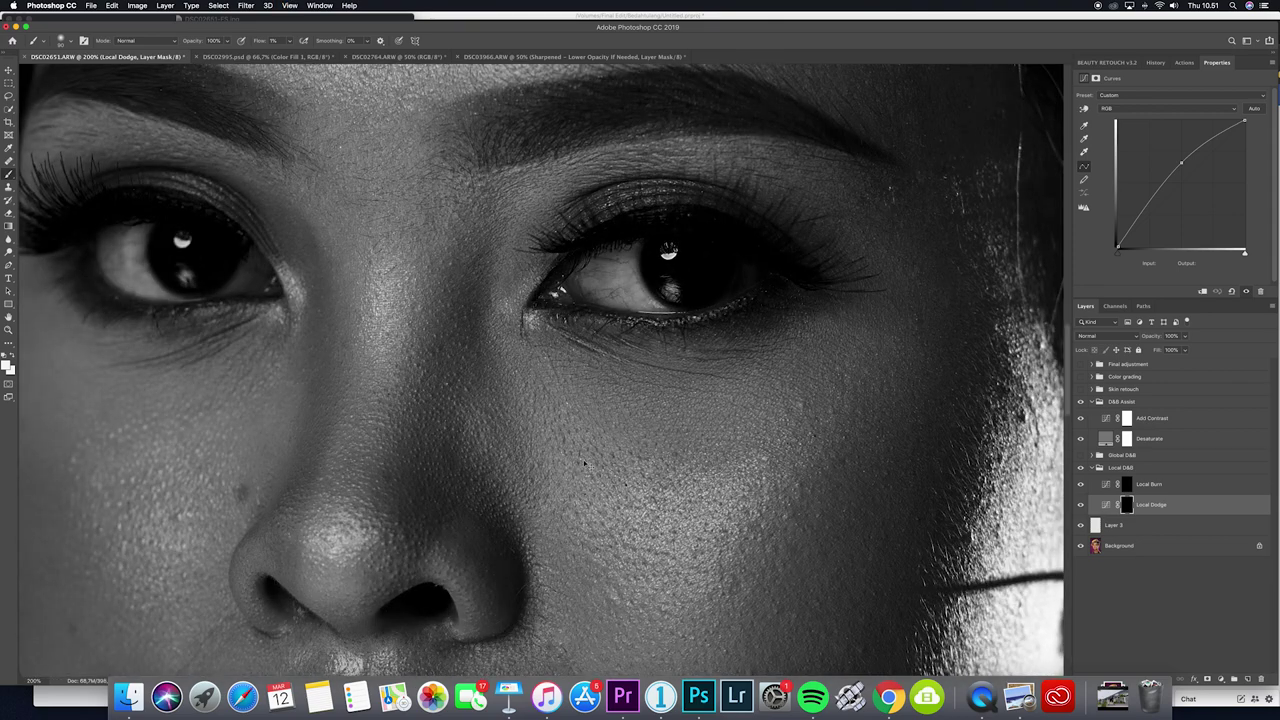
key("h")
left_click_drag(586, 461, 580, 478)
key("super+minus")
key("super+minus")
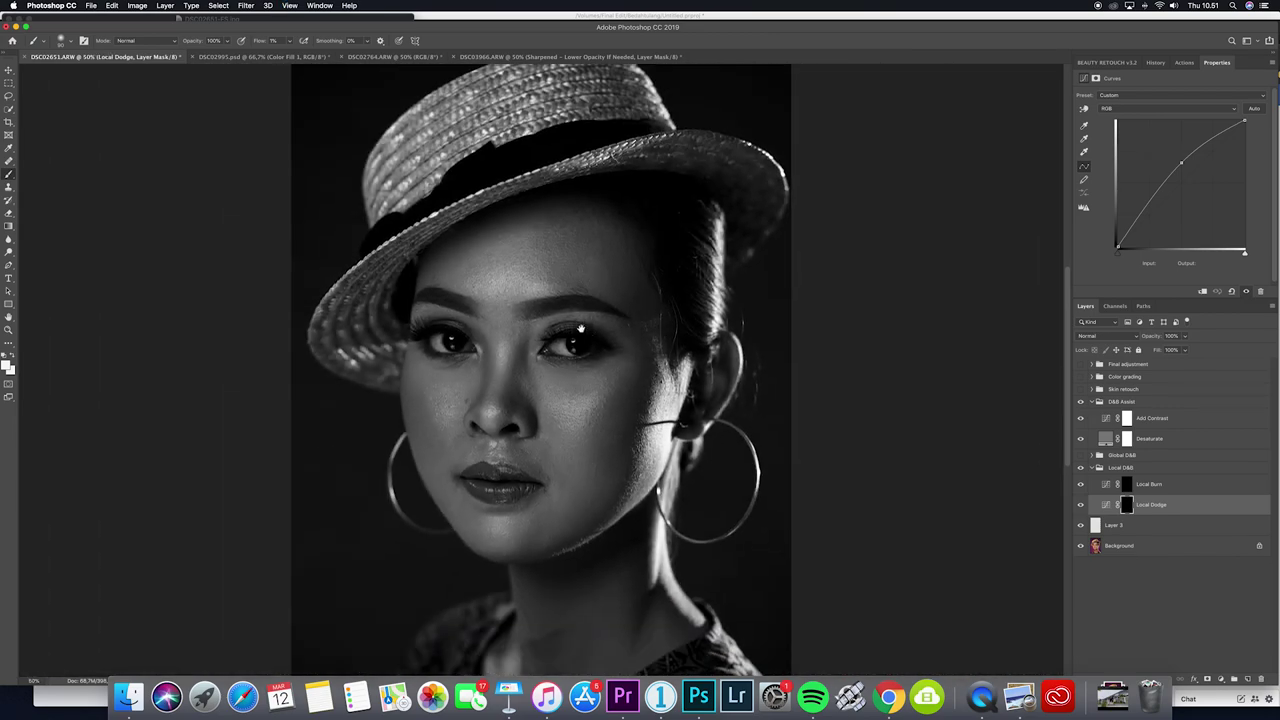
key("super+minus")
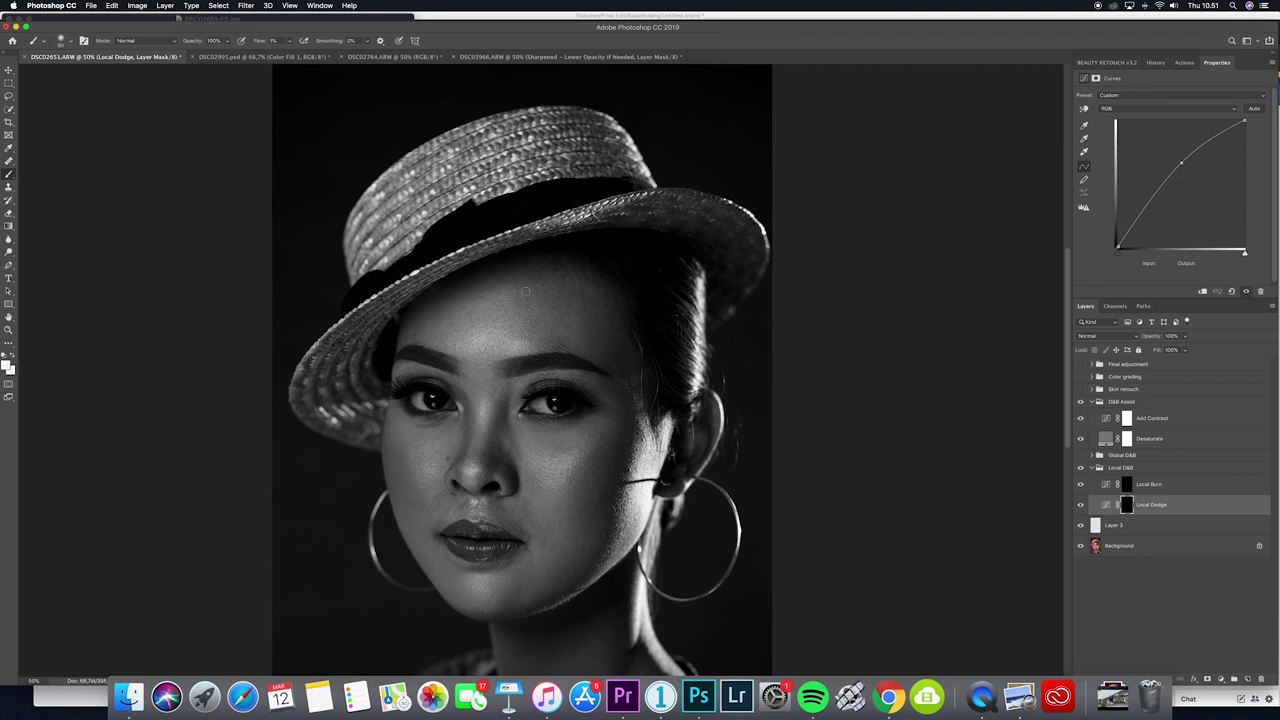
Dodge uneven patches on the forehead and beside the nose on the Local Dodge mask, resizing the brush as needed
key("bracketright")
key("bracketleft")
key("bracketleft")
key("bracketleft")
key("bracketleft")
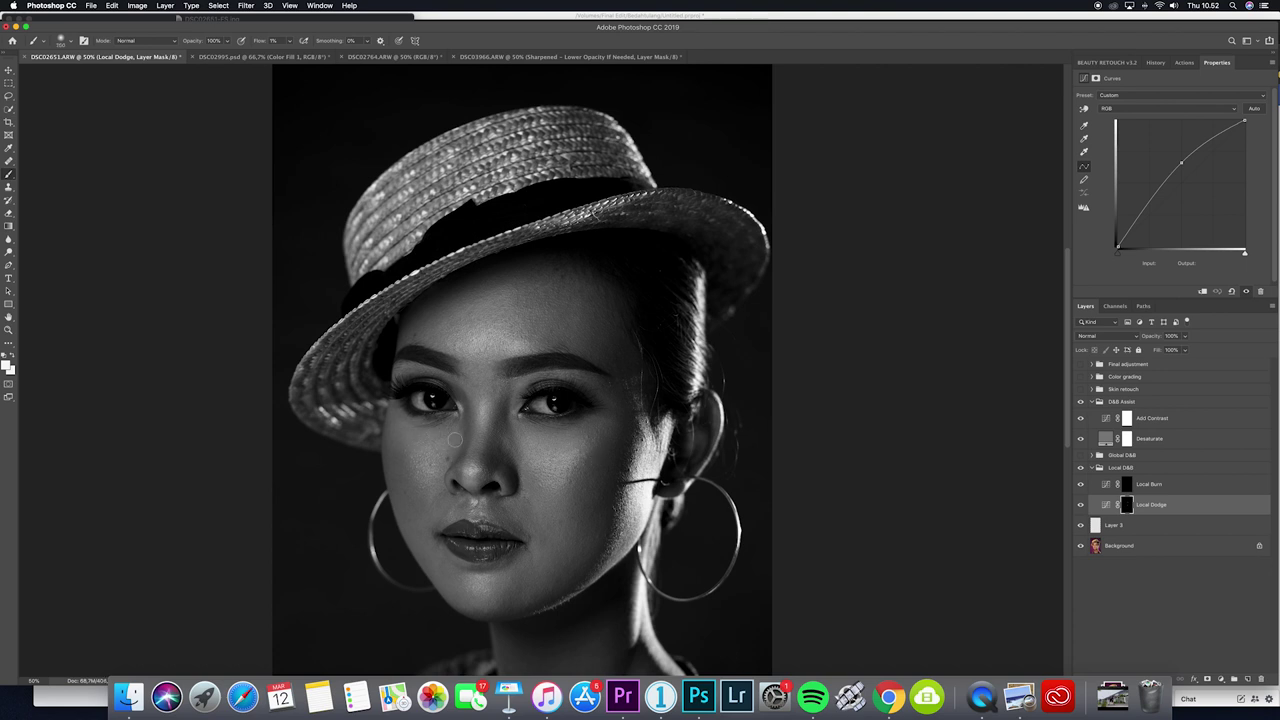
Compare the color portrait with and without the Local D&B group, keeping D&B Assist hidden
left_click(1080, 401)
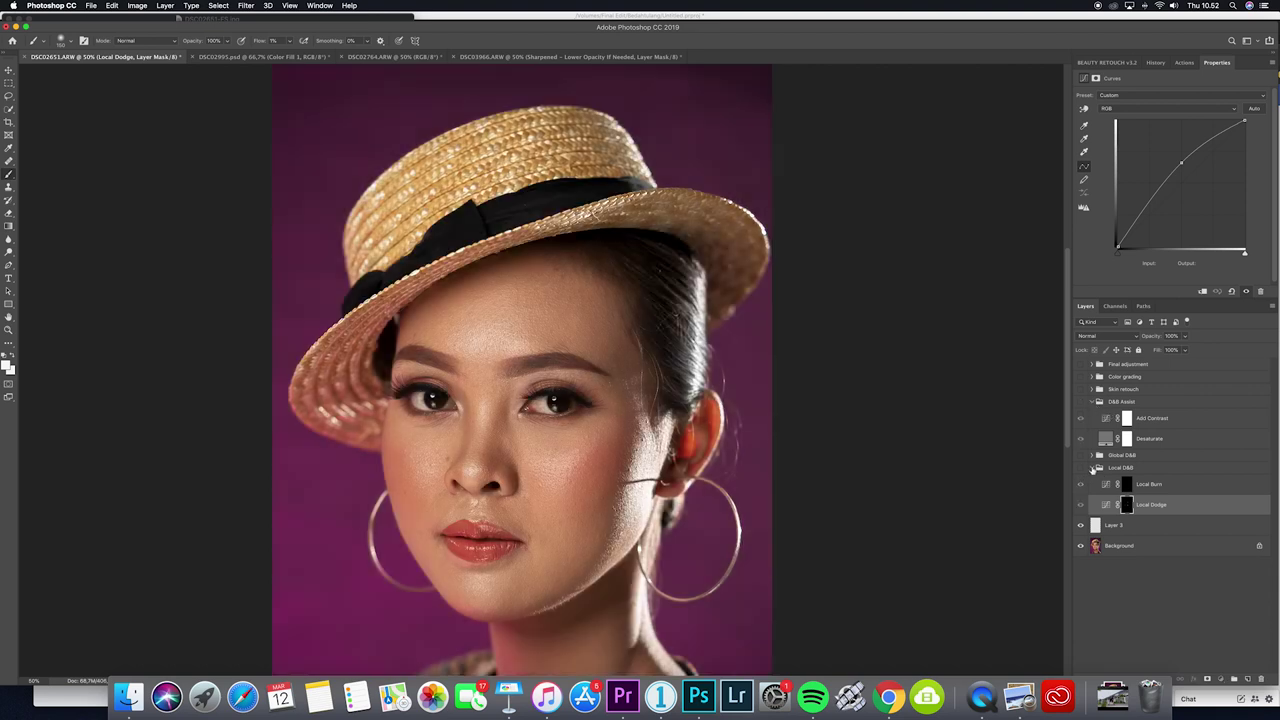
left_click(1092, 468)
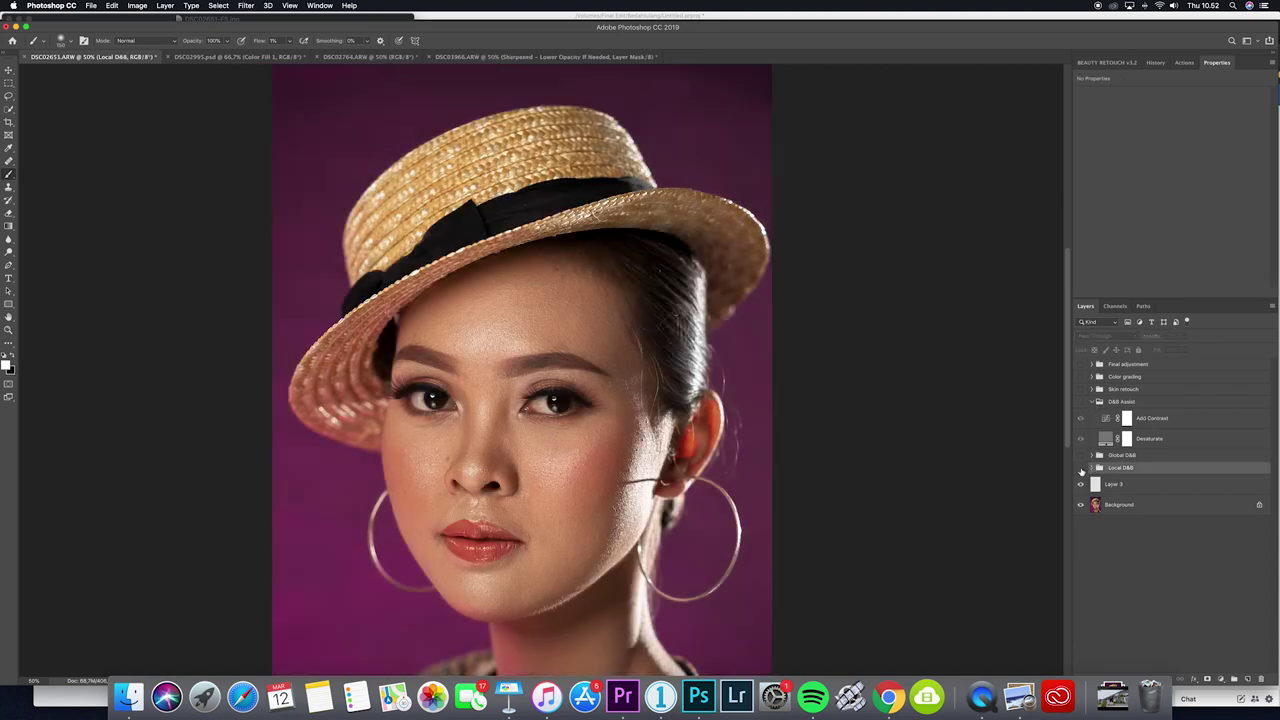
left_click(1081, 468)
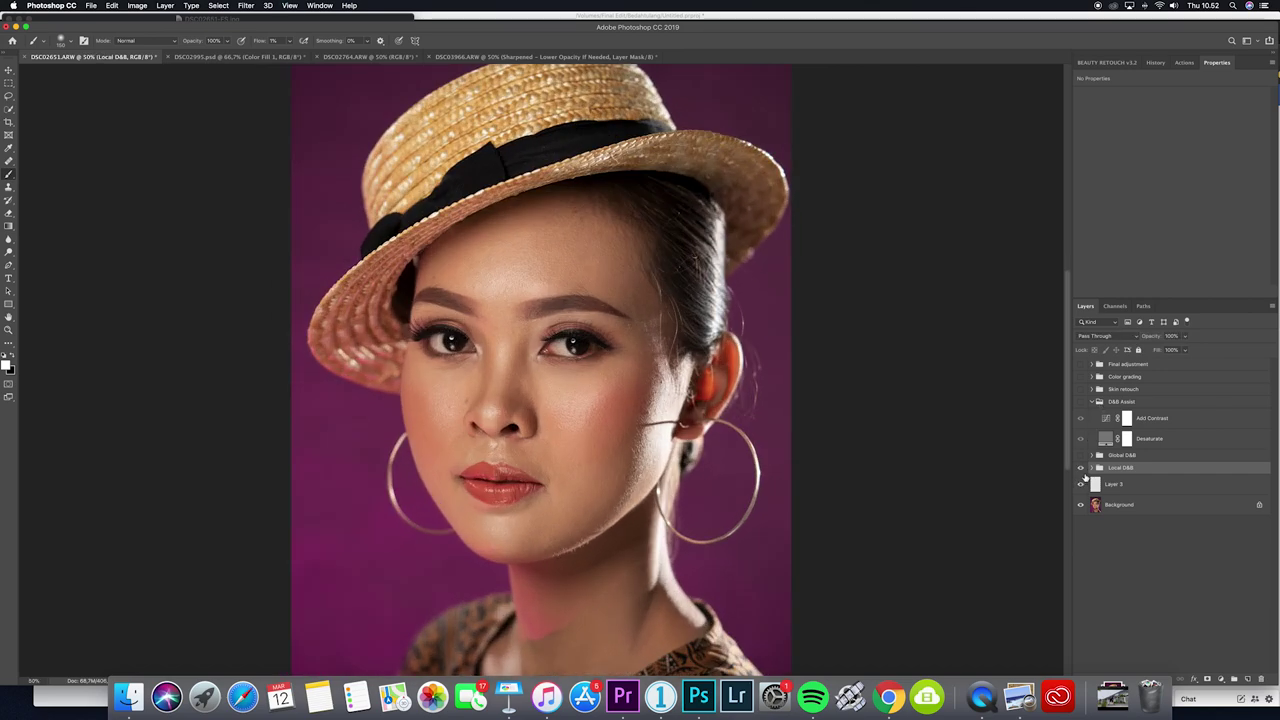
left_click(1081, 468)
left_click(1081, 468)
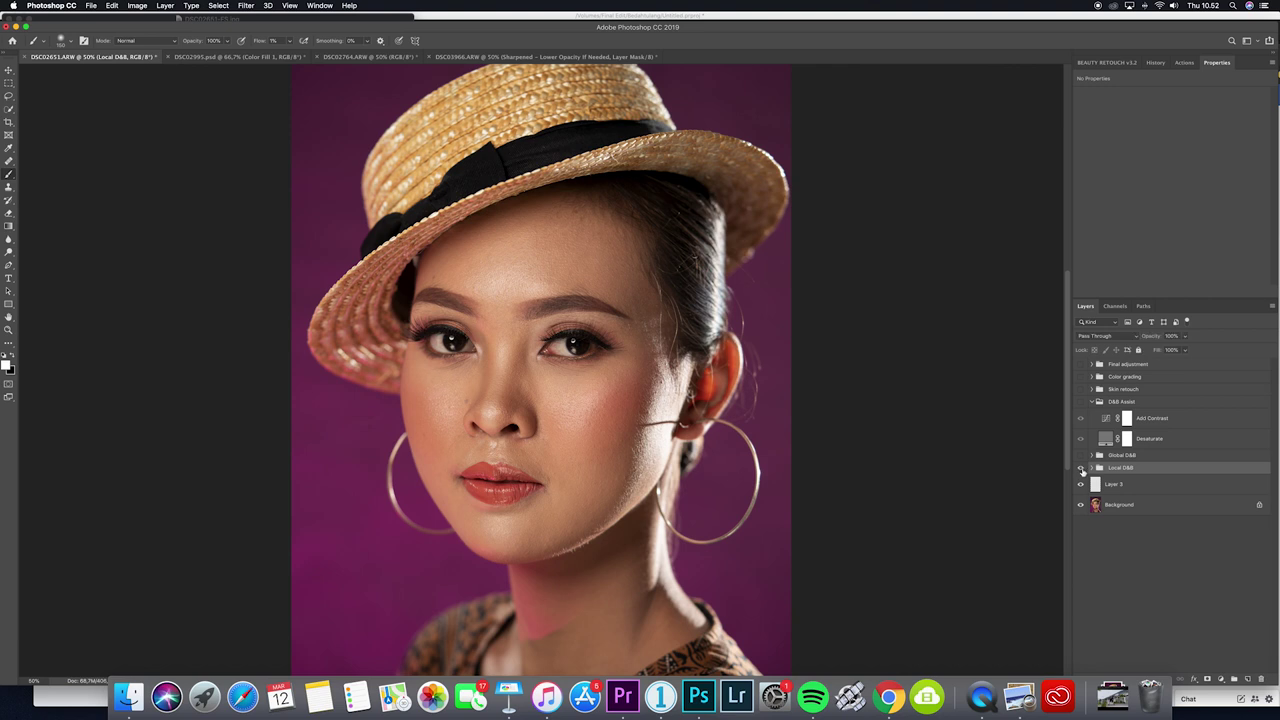
left_click(1081, 468)
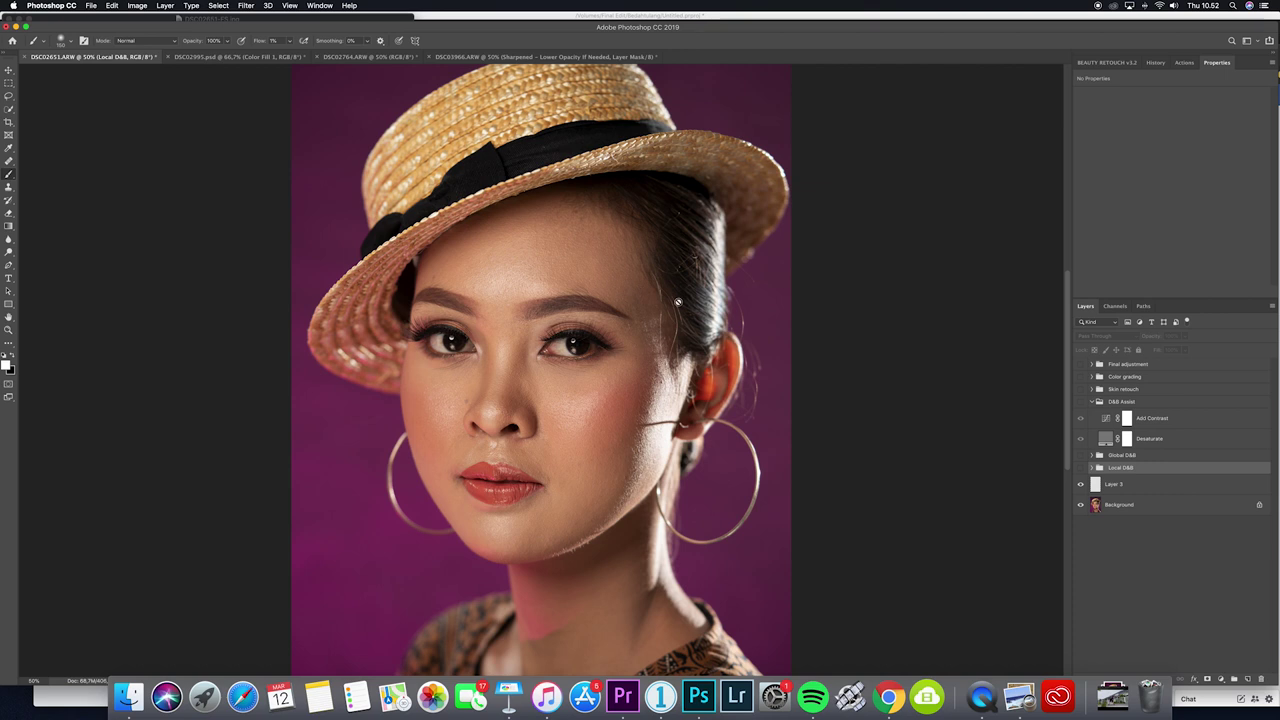
left_click(1081, 469)
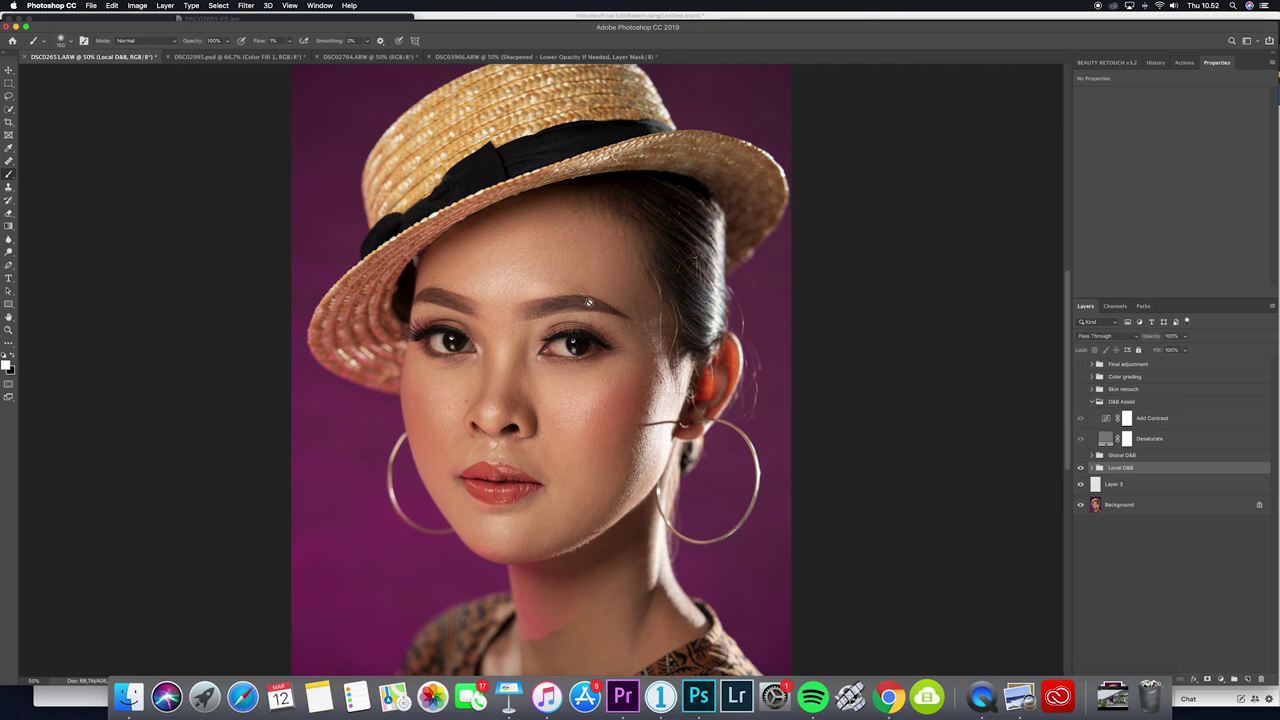
Show D&B Assist again and dodge dark patches around the chin on the Local Dodge mask with progressively smaller brushes
left_click(1080, 401)
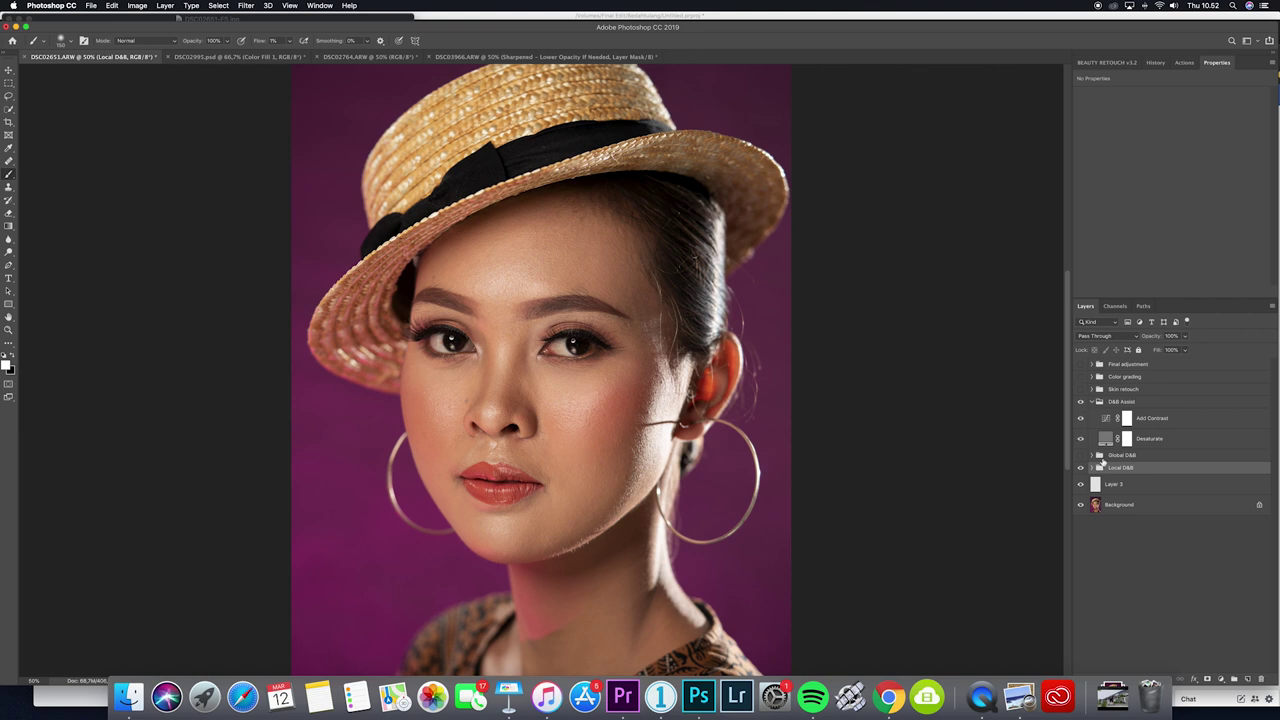
left_click(1092, 468)
left_click(1137, 505)
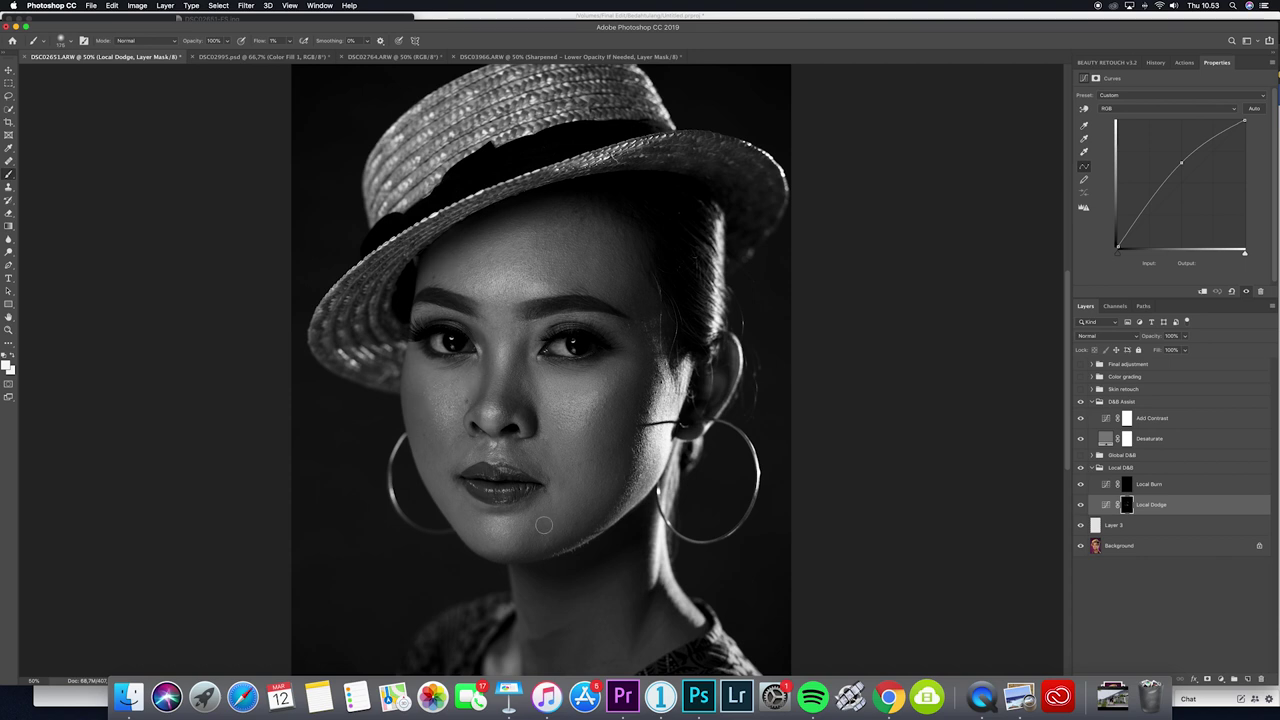
key("bracketleft")
key("bracketleft")
Shift the midtone point of the Add Contrast curve to darken the black-and-white check view further
left_click(1126, 418)
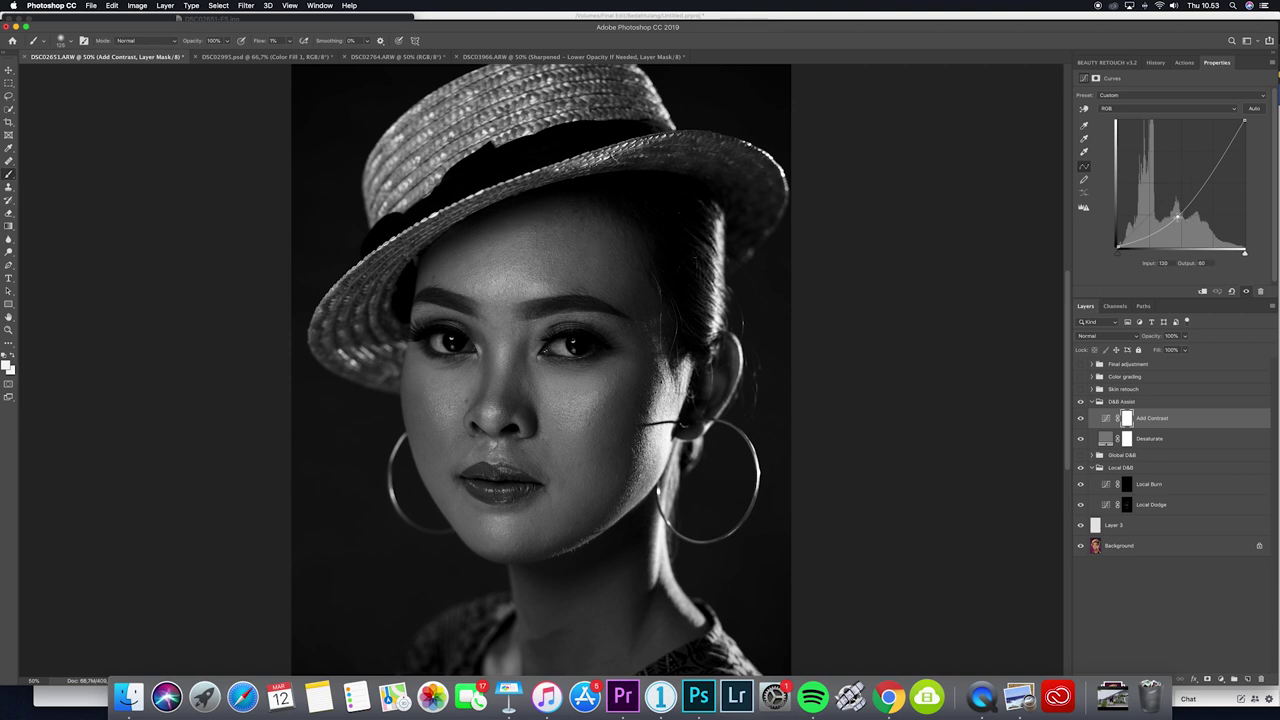
mouse_move(1177, 215)
left_mouse_down()
mouse_move(1184, 202)
mouse_move(1182, 218)
left_mouse_up()
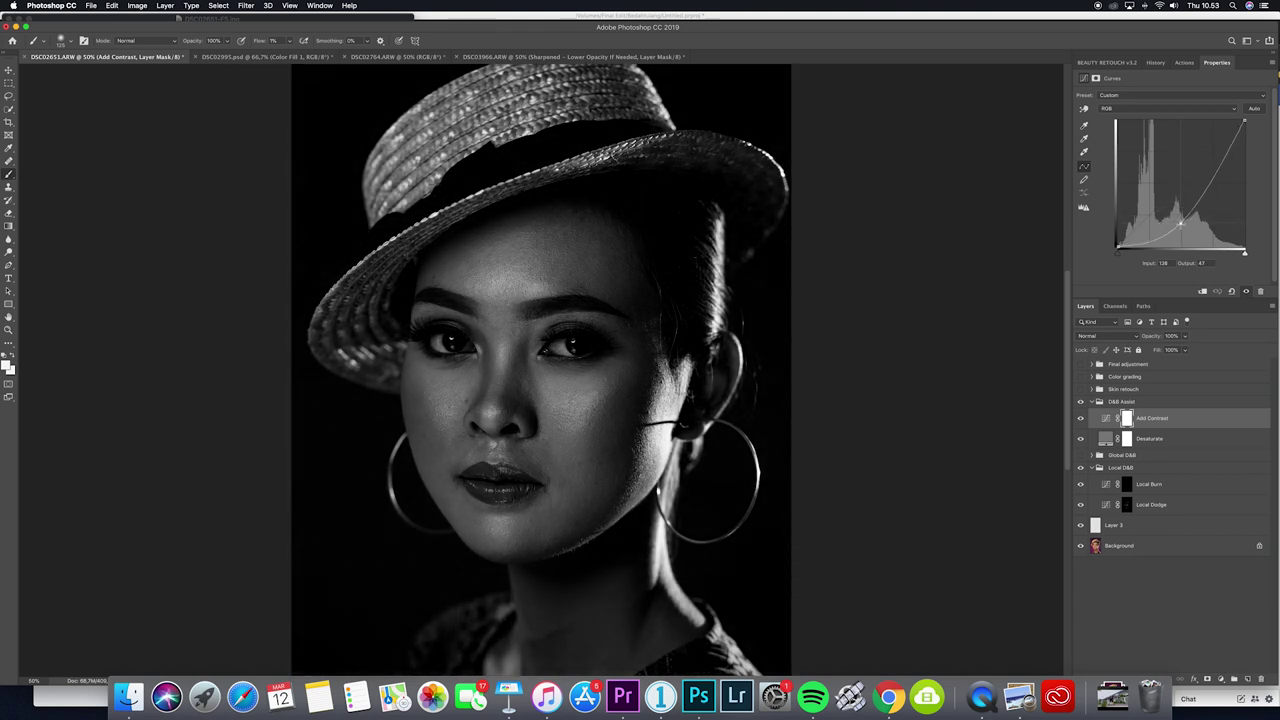
left_click_drag(1180, 223, 1186, 216)
Dodge the cheek, mouth corner and jaw on the Local Dodge mask, using a smaller brush near the mouth and a larger one along the jaw
left_click(1150, 507)
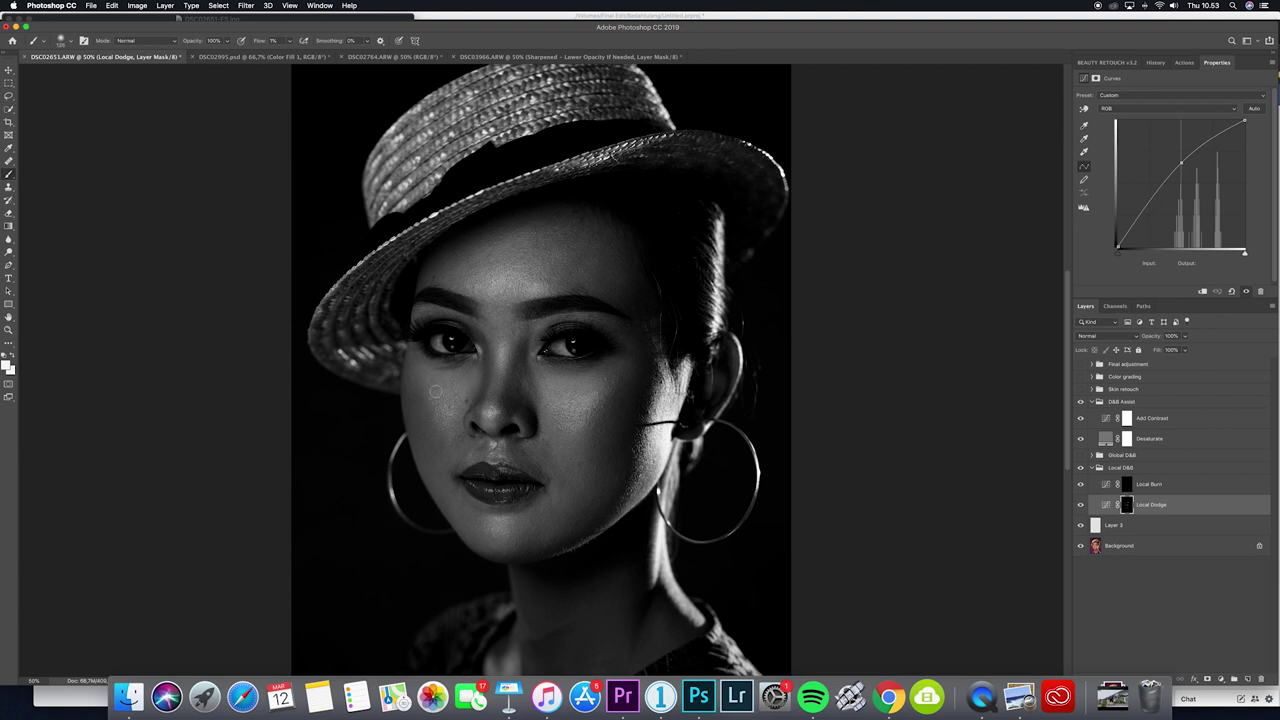
key("bracketleft")
key("bracketleft")
key("bracketleft")
key("bracketleft")
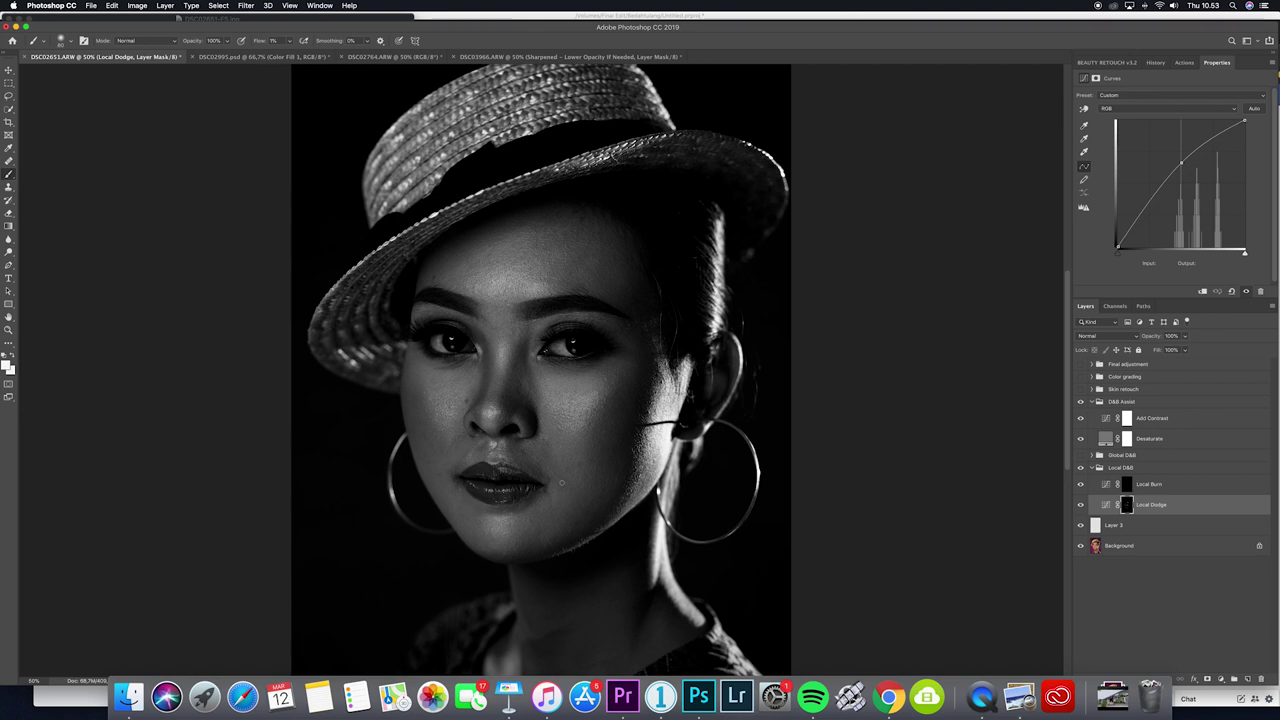
key("bracketright")
key("bracketright")
key("bracketright")
key("bracketright")
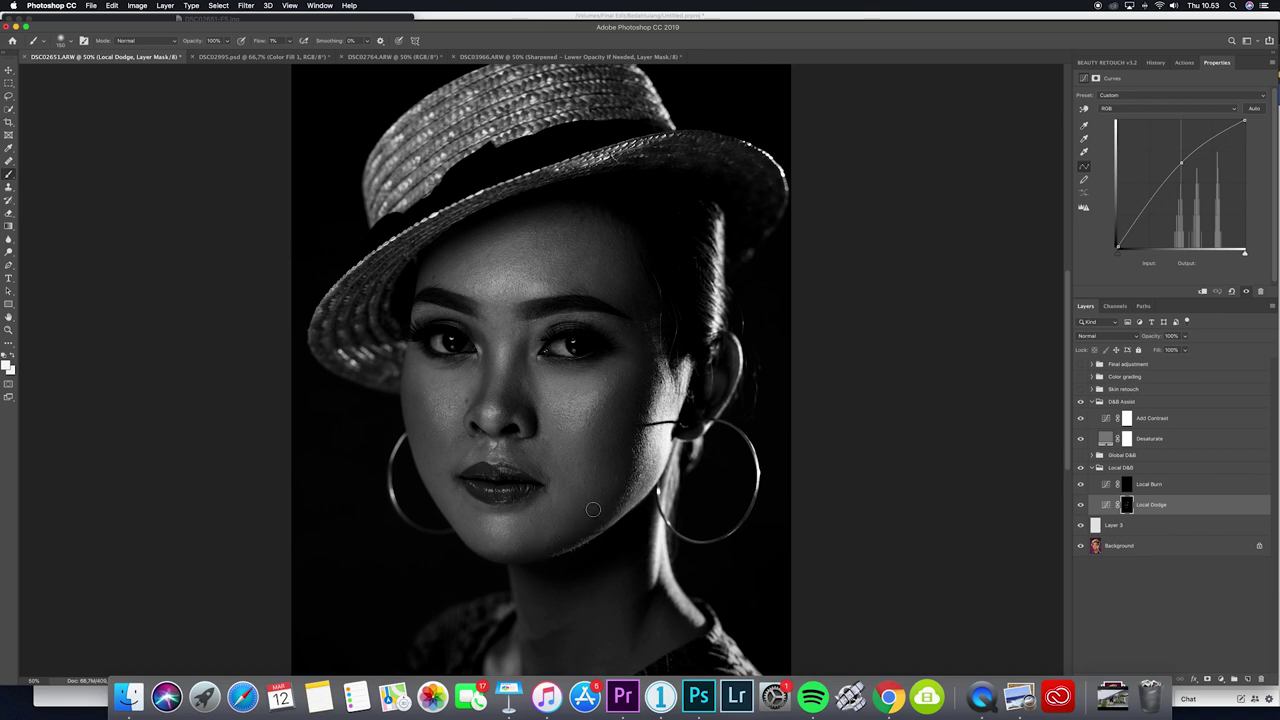
Hide D&B Assist and compare the full portrait with and without the Local D&B group
left_click(1080, 401)
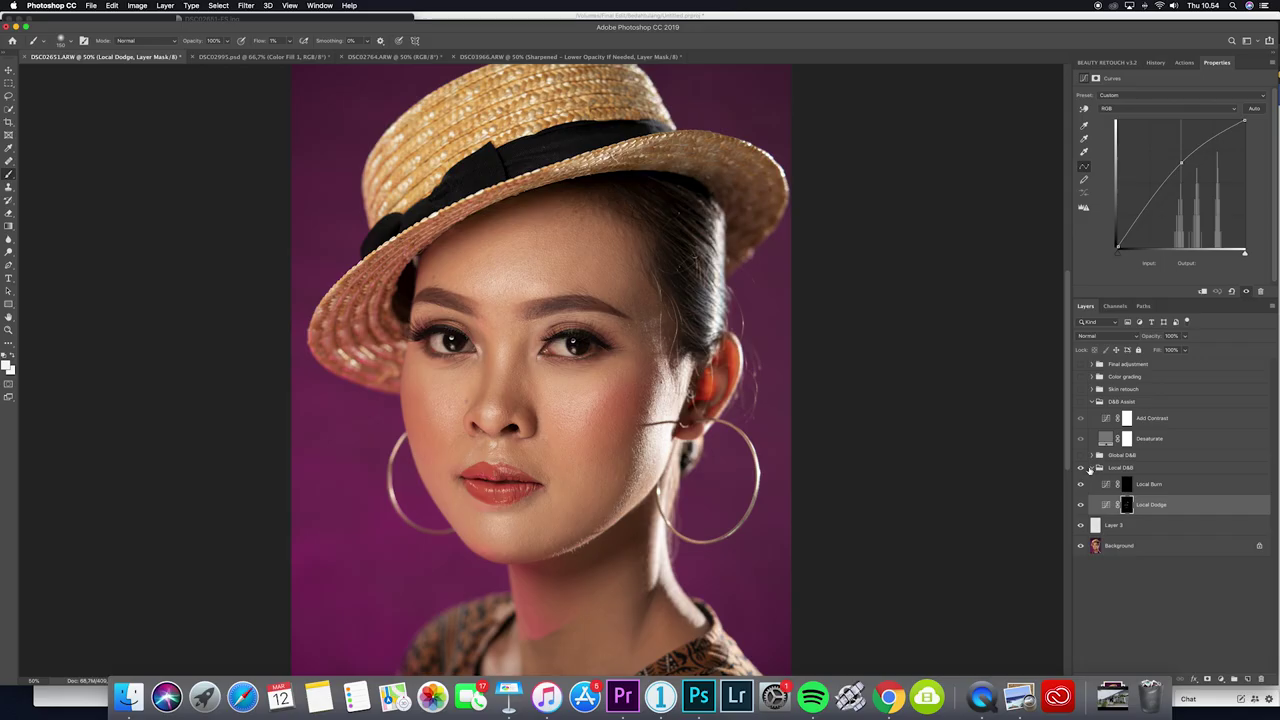
key("super+minus")
left_click(1080, 468)
left_click(1080, 468)
left_click(1080, 468)
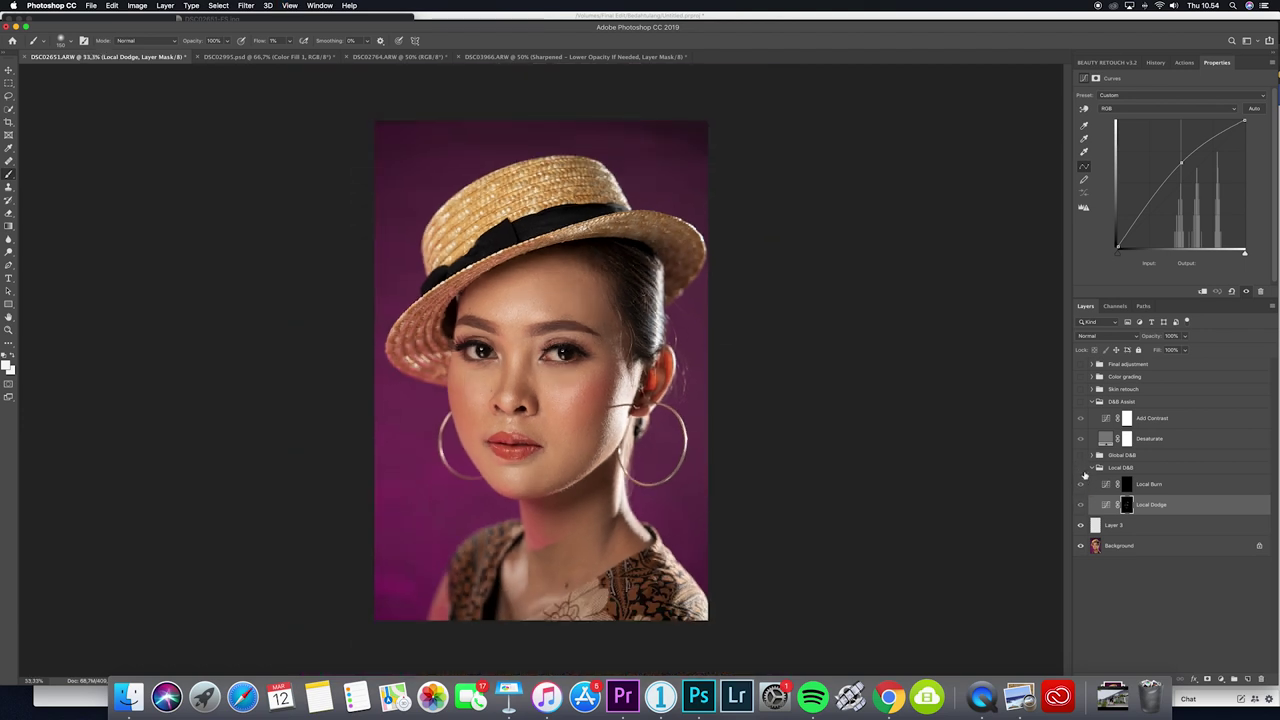
Toggle the Local D&B group to compare the retouched skin with the skin before local dodging
left_click(1080, 468)
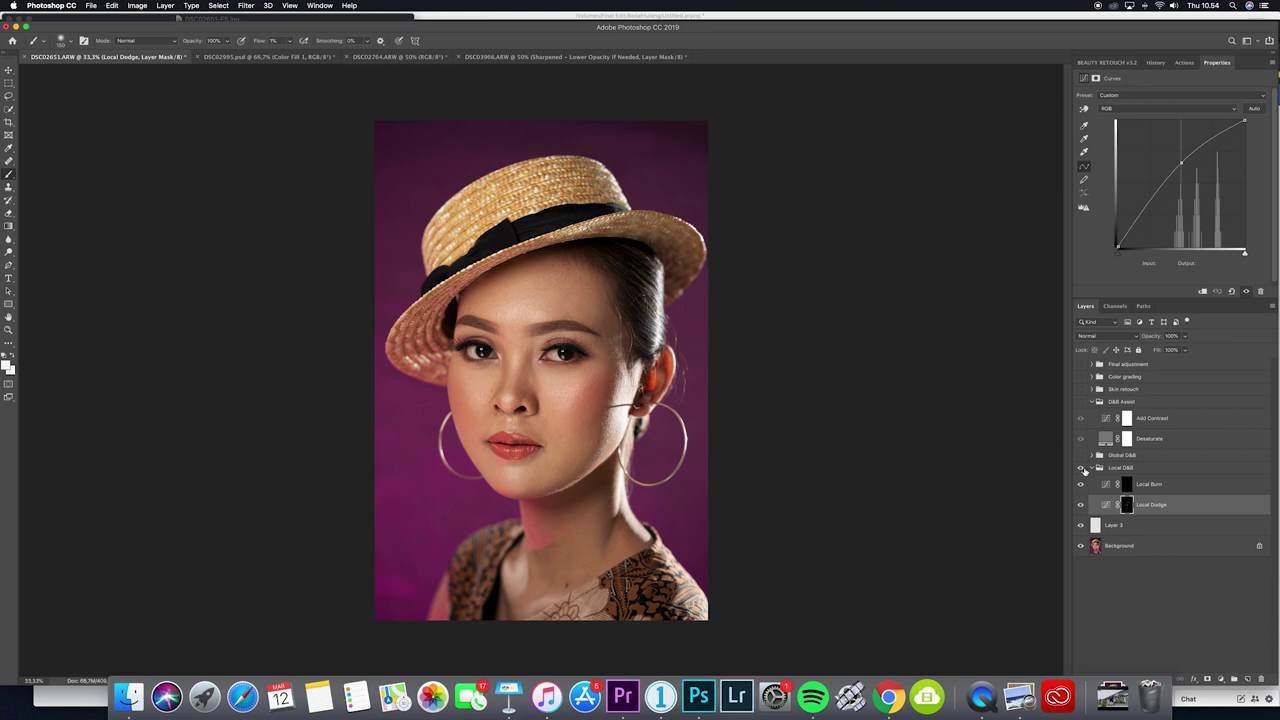
left_click(1080, 469)
left_click(1080, 469)
left_click(1080, 469)
Show D&B Assist and brighten the Add Contrast curve by moving its midtone point to about input 151, output 85
left_click(1080, 401)
left_click(1105, 419)
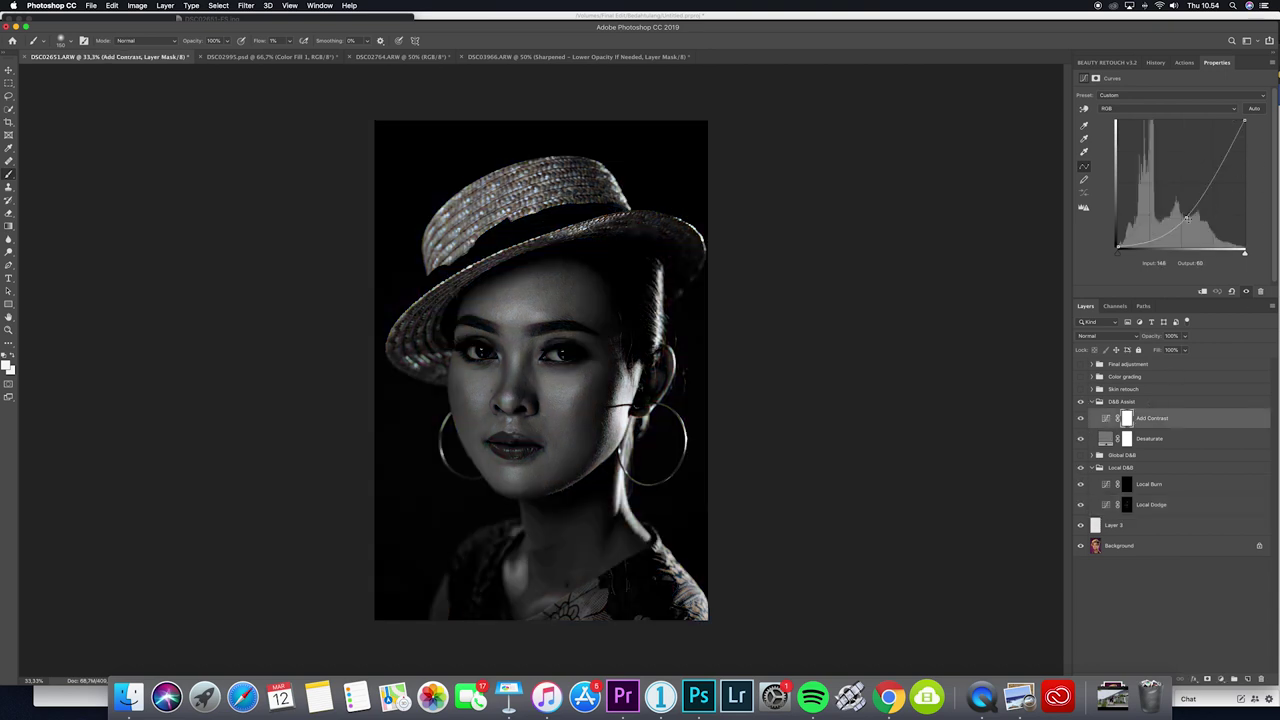
left_click_drag(1192, 206, 1195, 205)
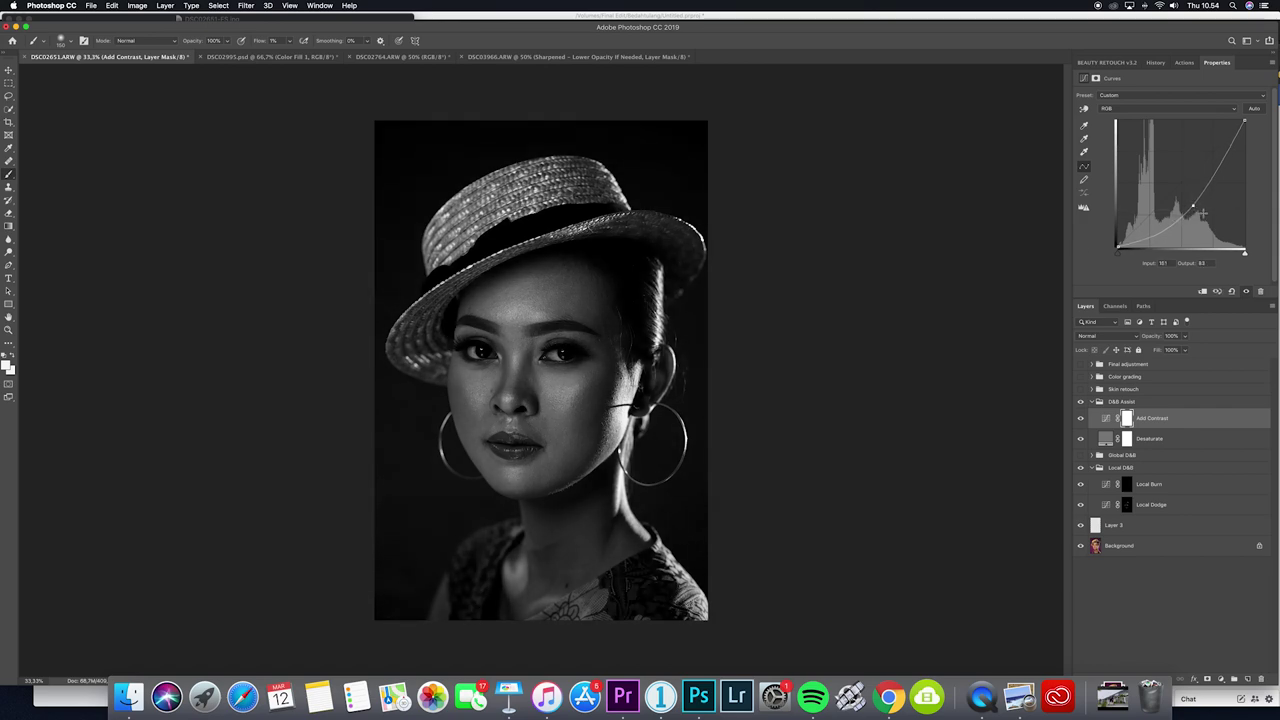
Refine the forehead on the Local Burn mask and the cheek and jaw on the Local Dodge mask at closer range
left_click(1152, 490)
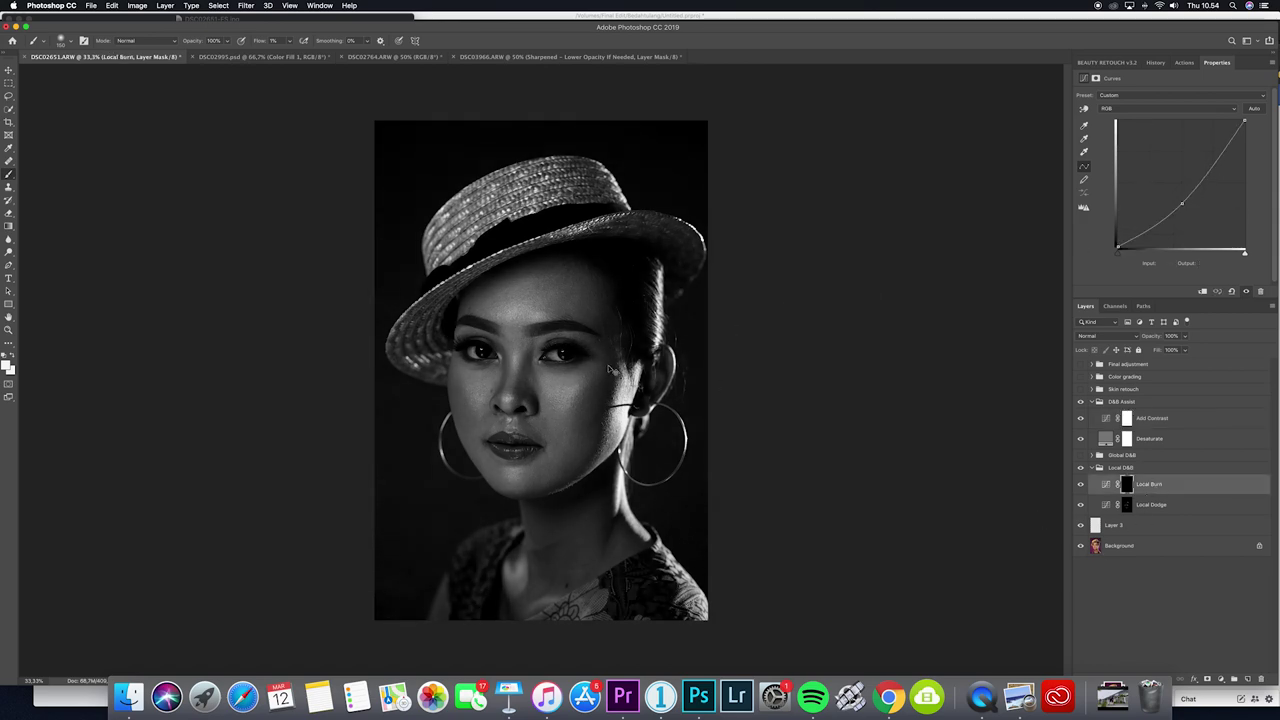
key("super+plus")
scroll(606, 301, "up", 5)
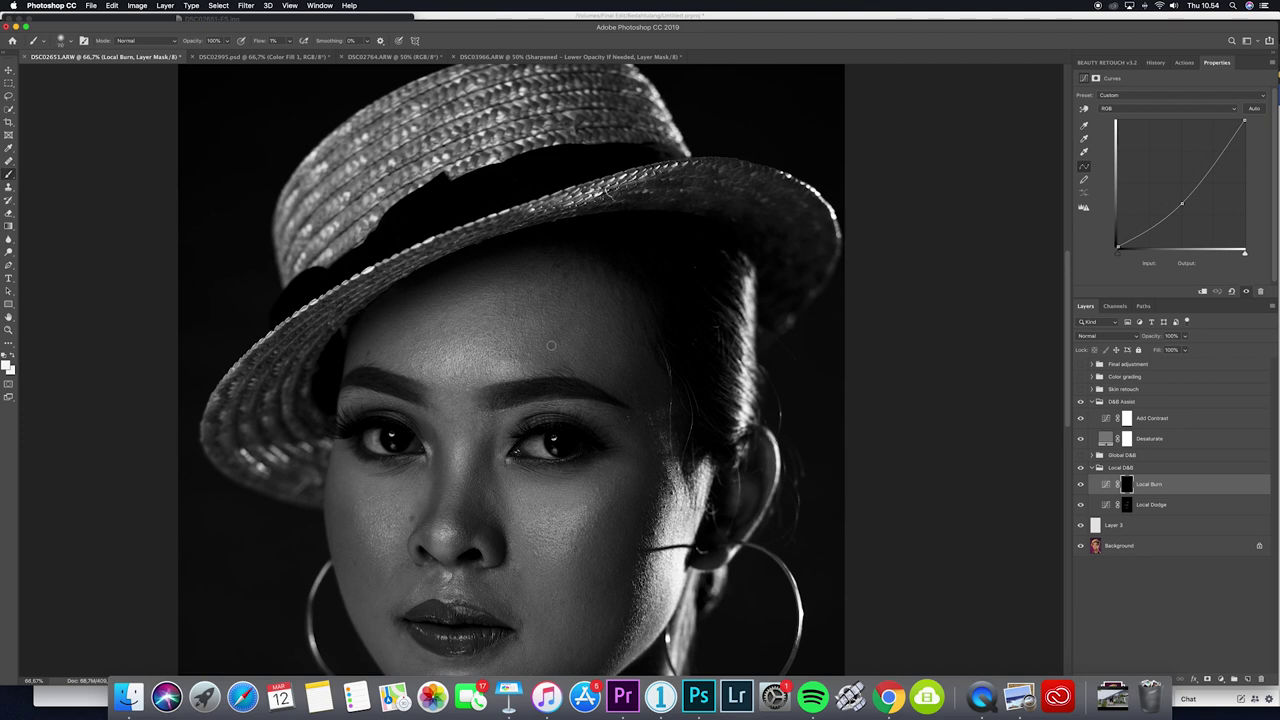
left_click(1129, 508)
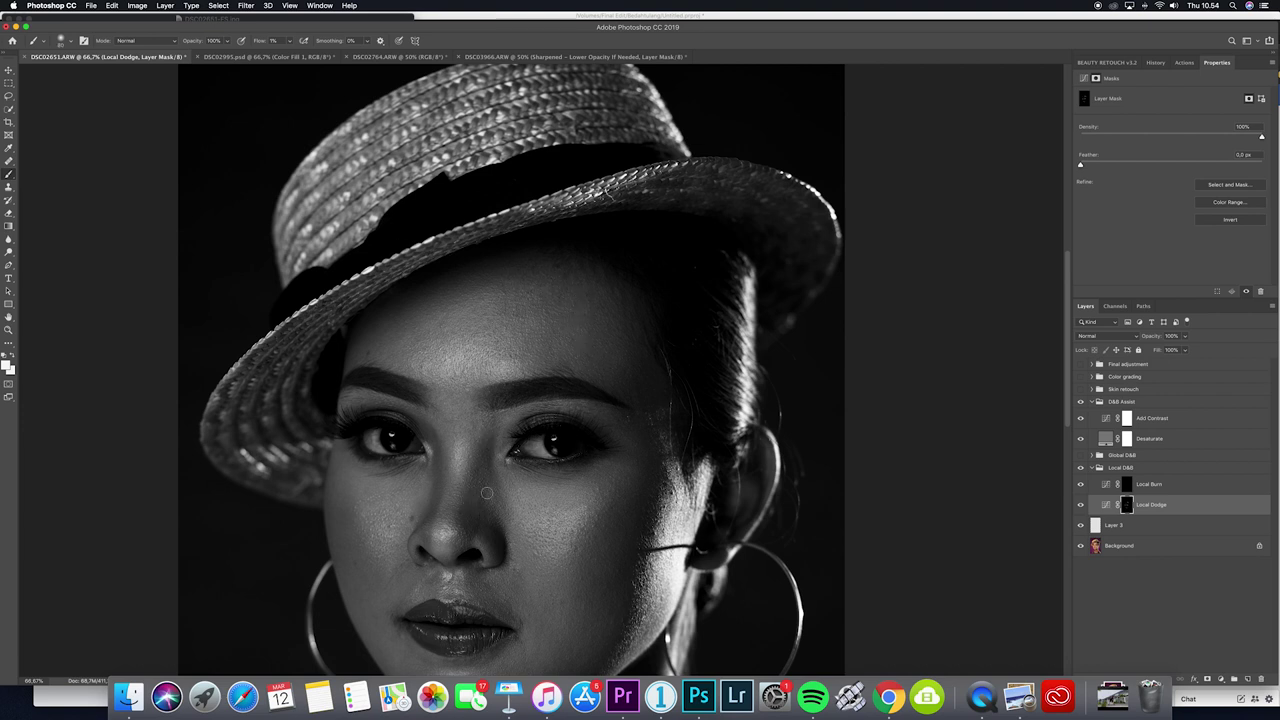
left_click_drag(501, 566, 448, 412)
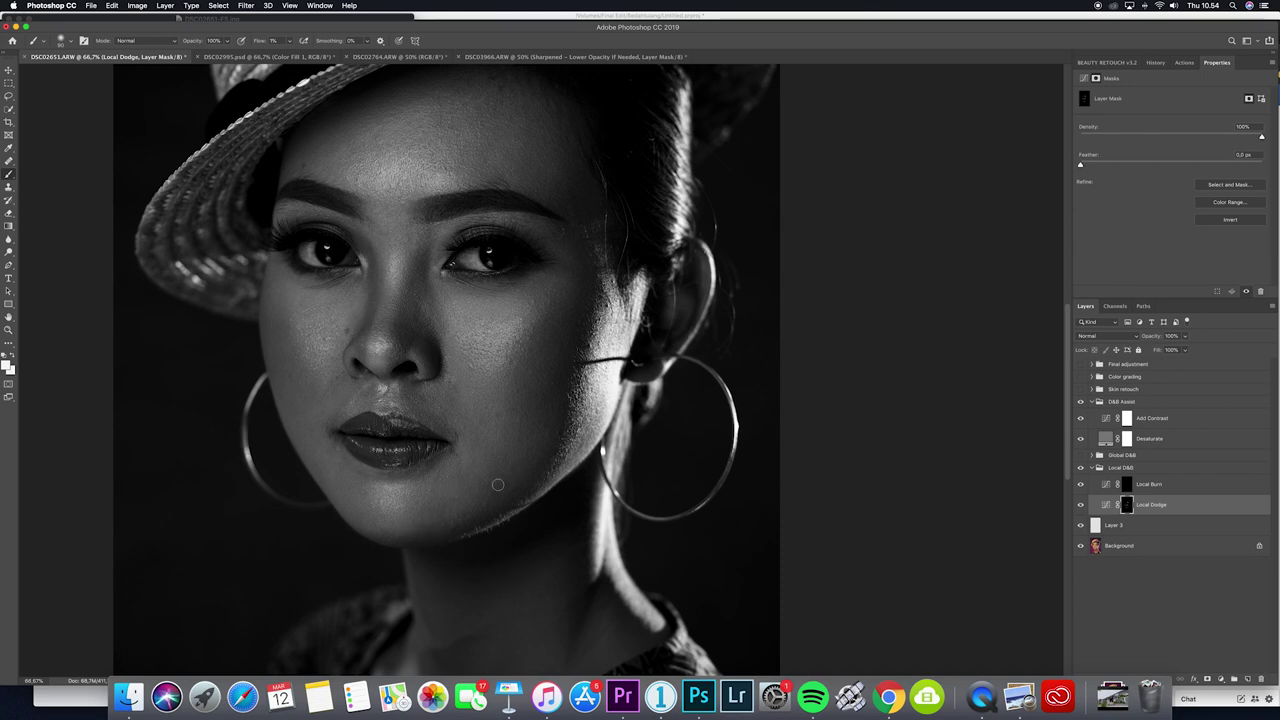
View the full portrait in color without D&B Assist and compare it with and without the Local D&B group
key("super+minus")
key("super+minus")
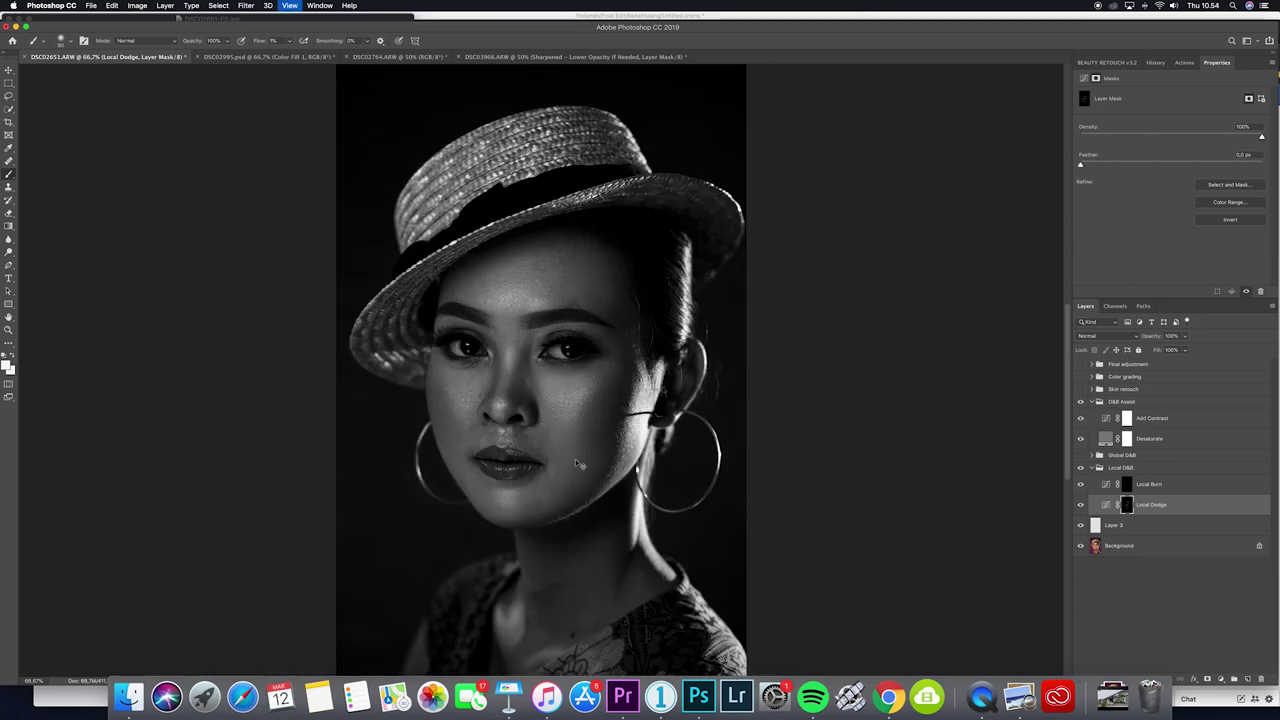
left_click(1080, 401)
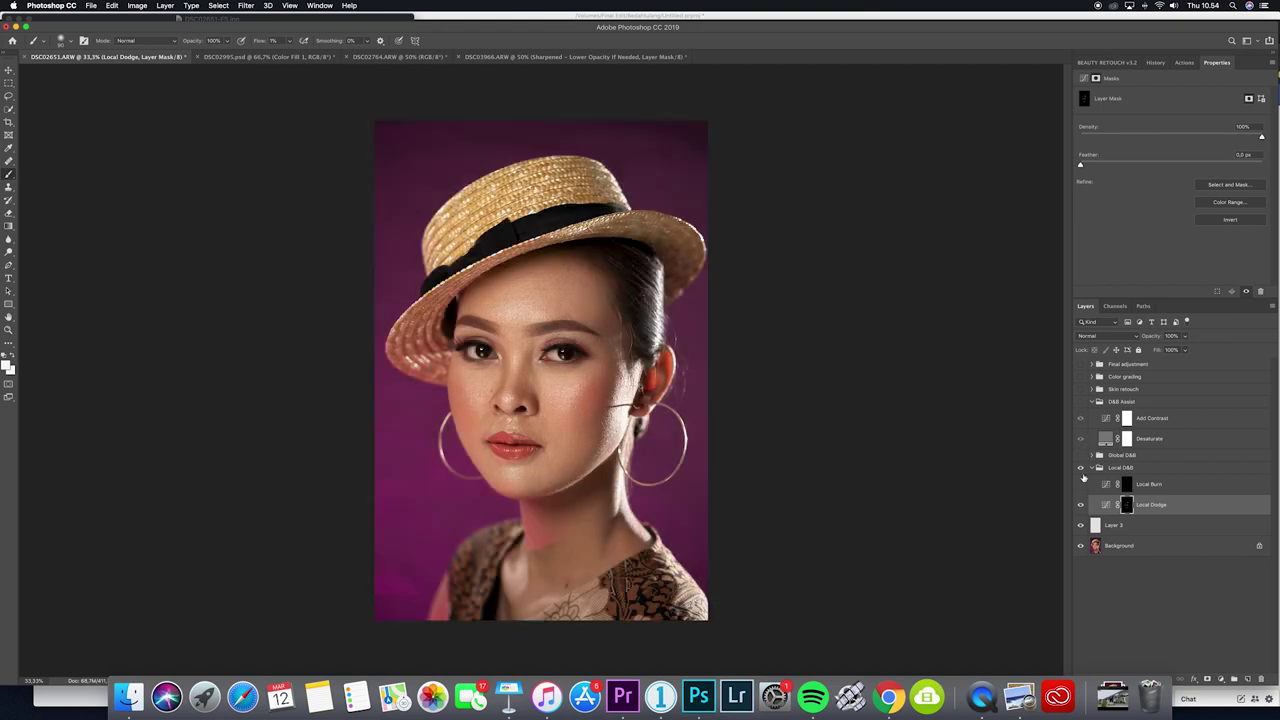
left_click(1080, 467)
left_click(1080, 467)
left_click(1080, 467)
left_click(1080, 467)
left_click(1080, 467)
left_click(1080, 467)
left_click(1080, 467)
left_click(1080, 467)
Show D&B Assist and steepen the Add Contrast curve with points at about input 140, output 56 and input 177, output 162
left_click(1147, 486)
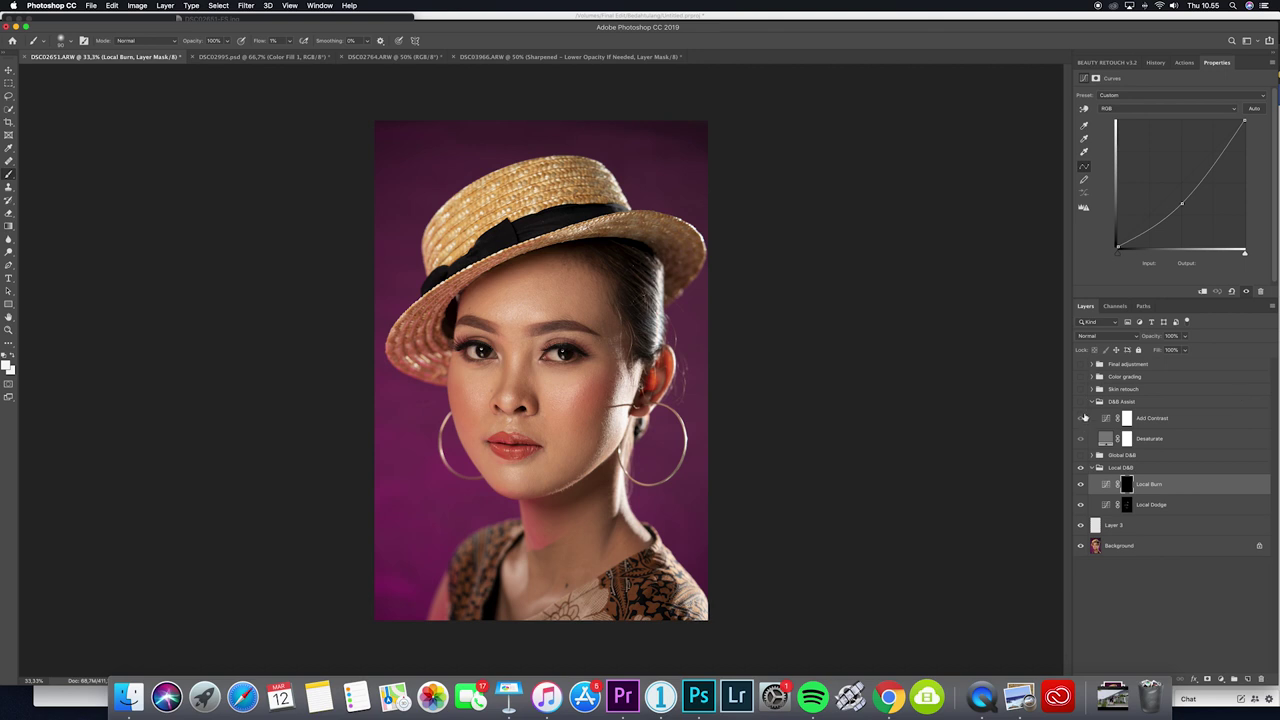
left_click(1105, 420)
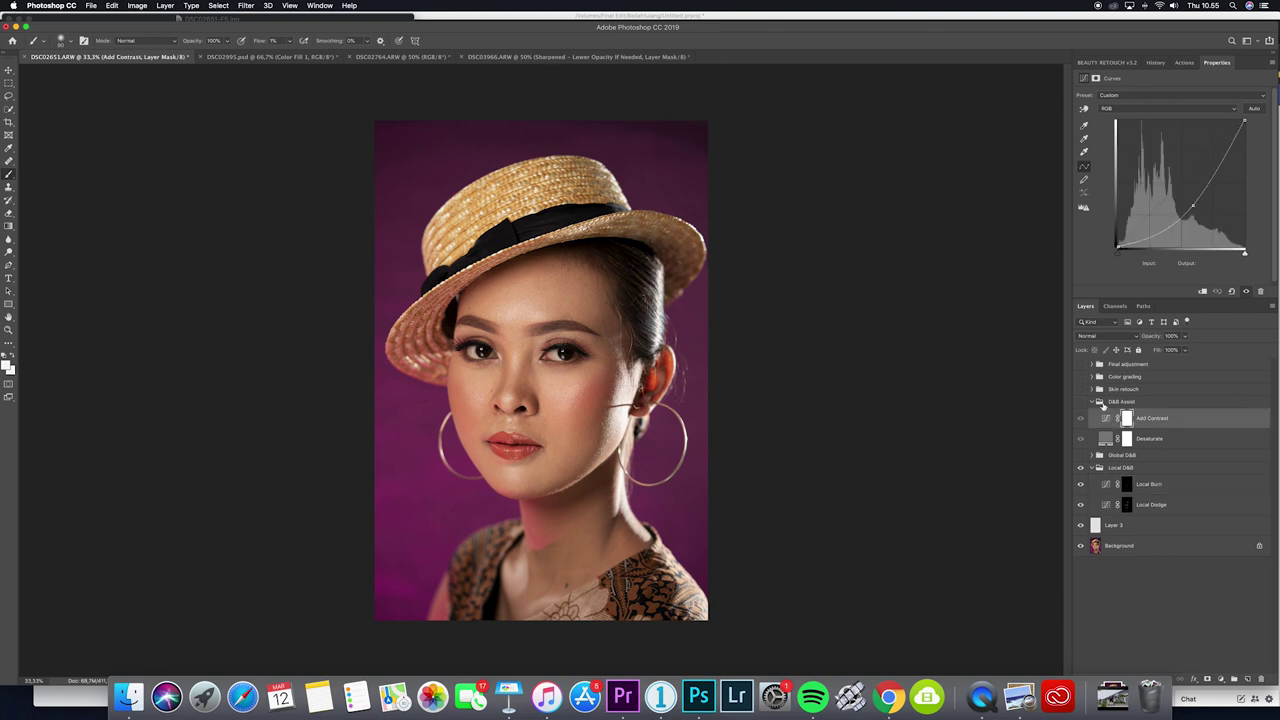
left_click(1080, 401)
left_click_drag(1190, 205, 1187, 222)
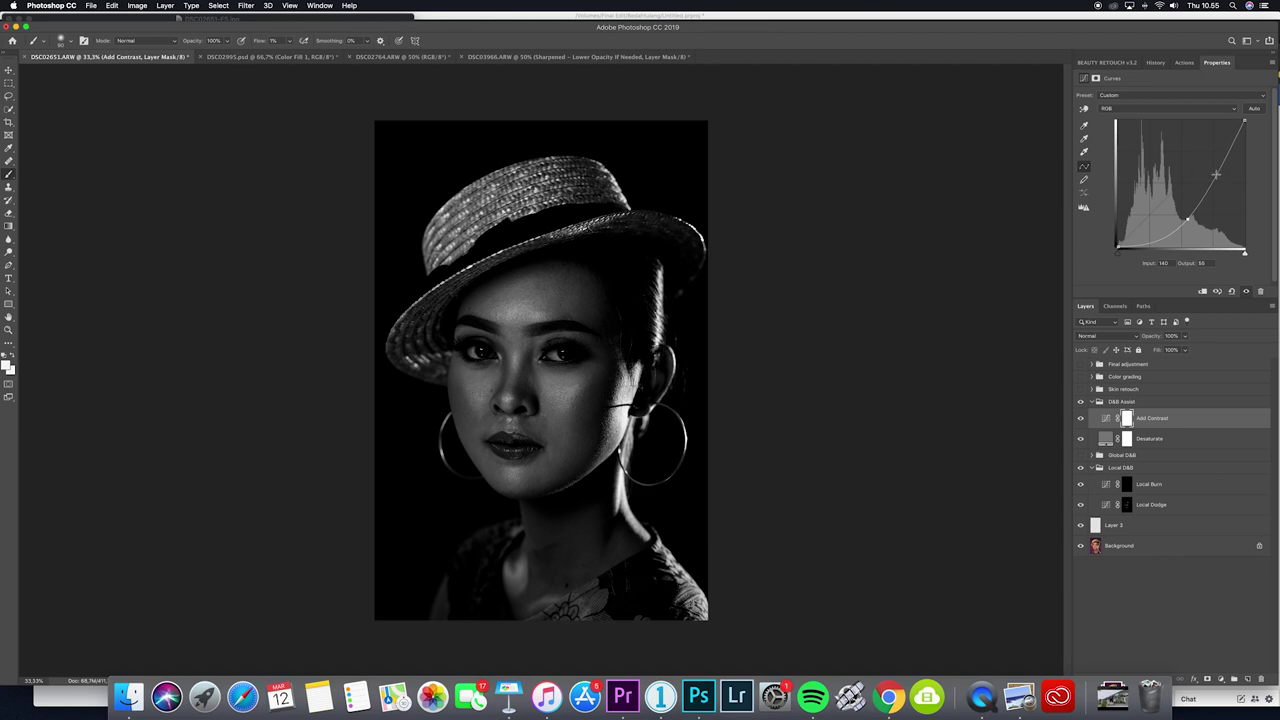
left_click_drag(1219, 169, 1205, 167)
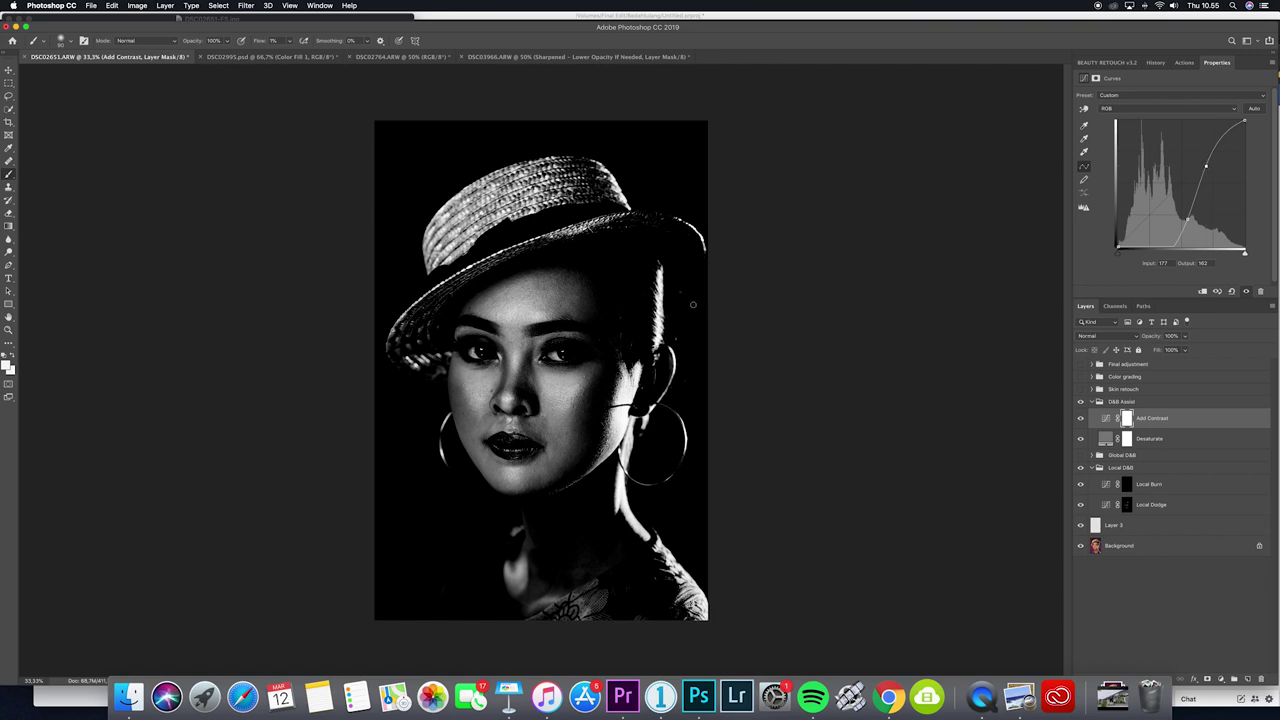
Soften the Add Contrast S-curve by shifting its shadow point toward darker tones and setting its highlight point to input 173, output 167
scroll(690, 310, "up", 5)
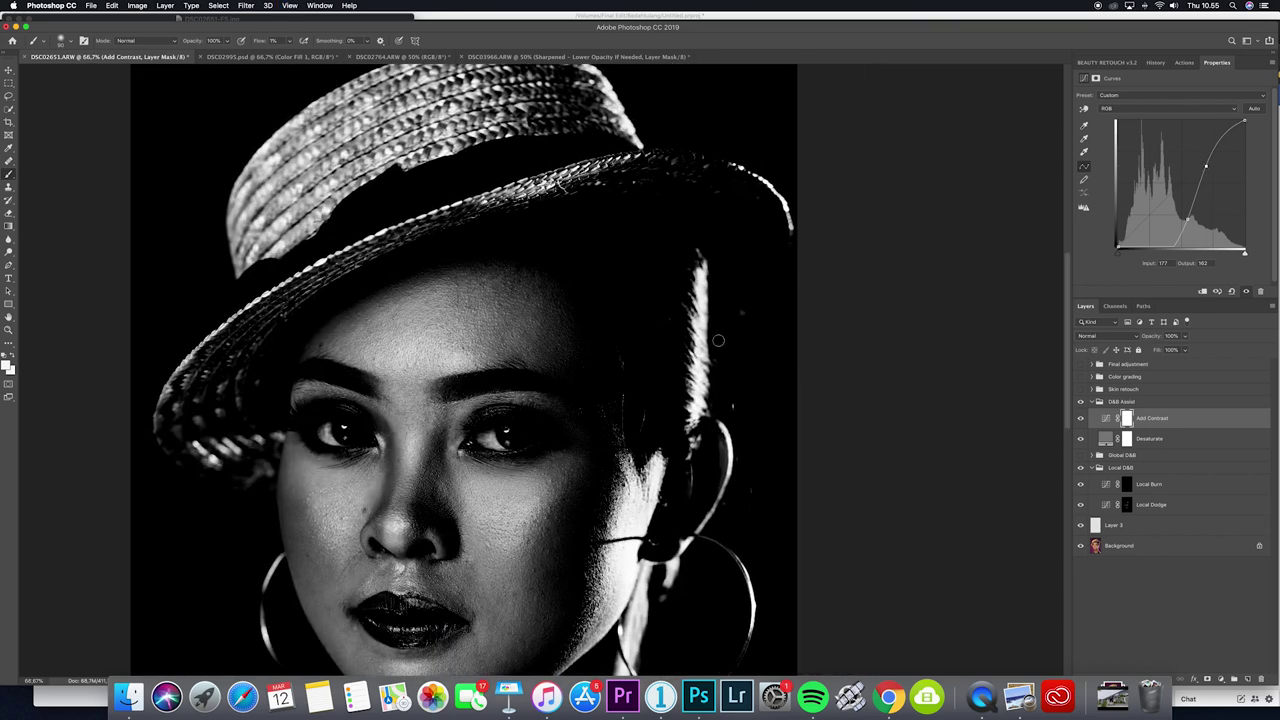
left_click(1160, 488)
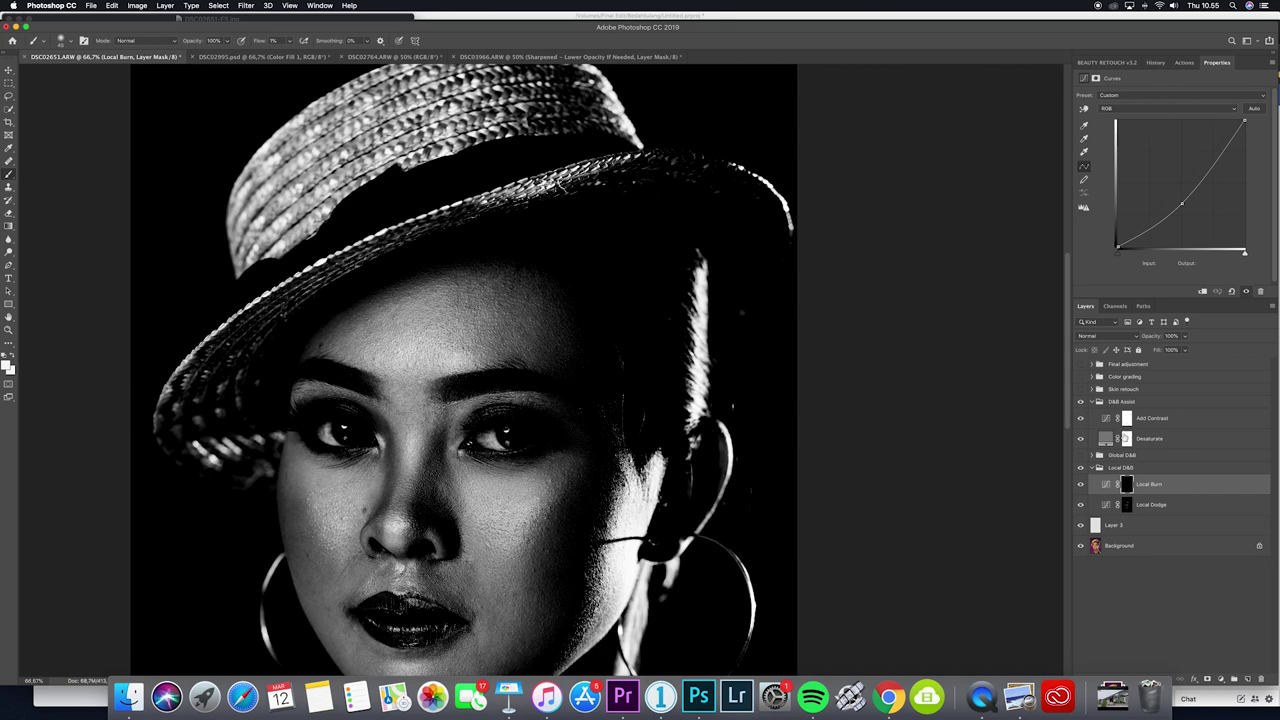
left_click(1150, 419)
key("super+minus")
key("super+minus")
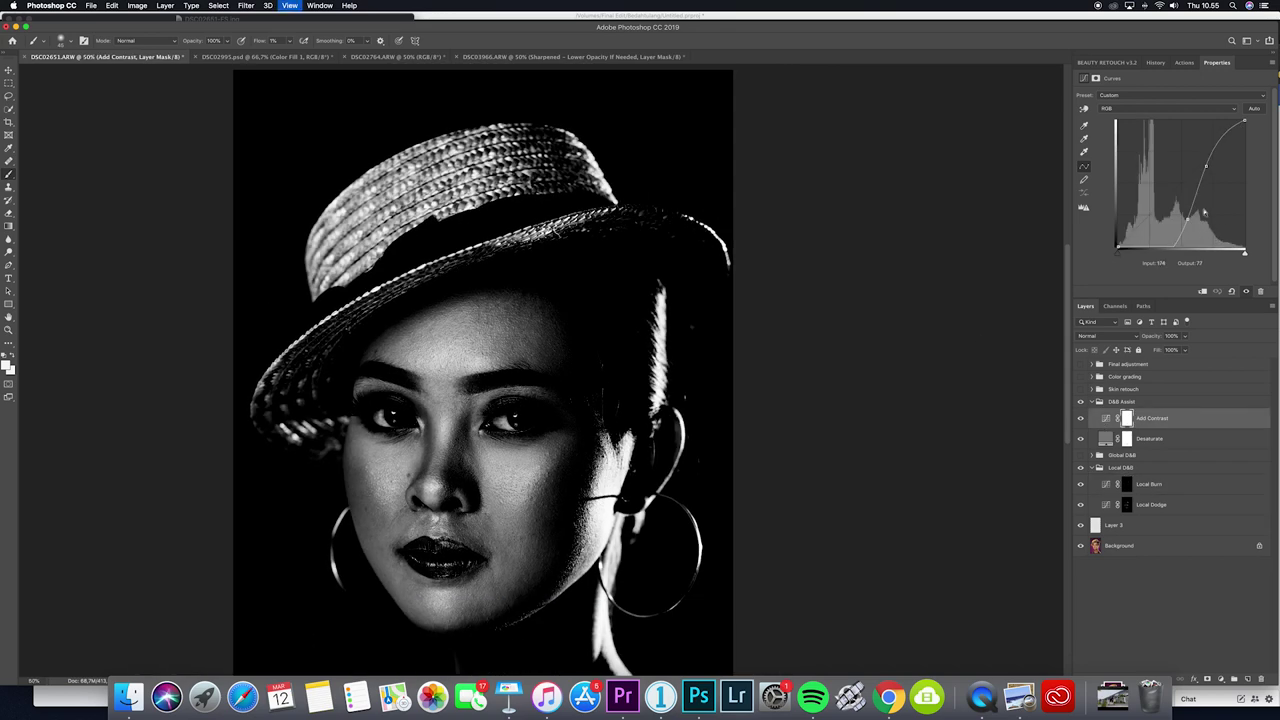
left_click_drag(1171, 240, 1177, 221)
left_click_drag(1206, 168, 1197, 167)
left_click_drag(1177, 219, 1173, 231)
left_click_drag(1198, 167, 1203, 163)
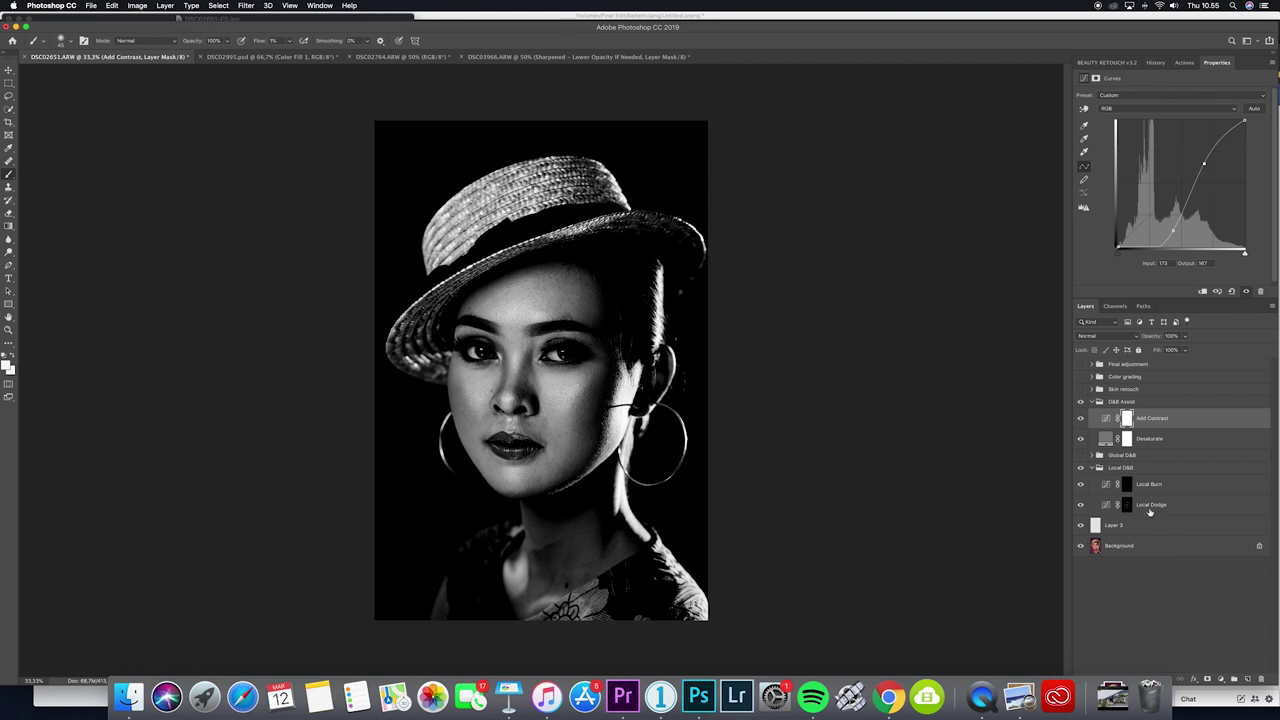
Hide D&B Assist and compare the portrait, full and enlarged, with and without the Local D&B group
left_click(1080, 401)
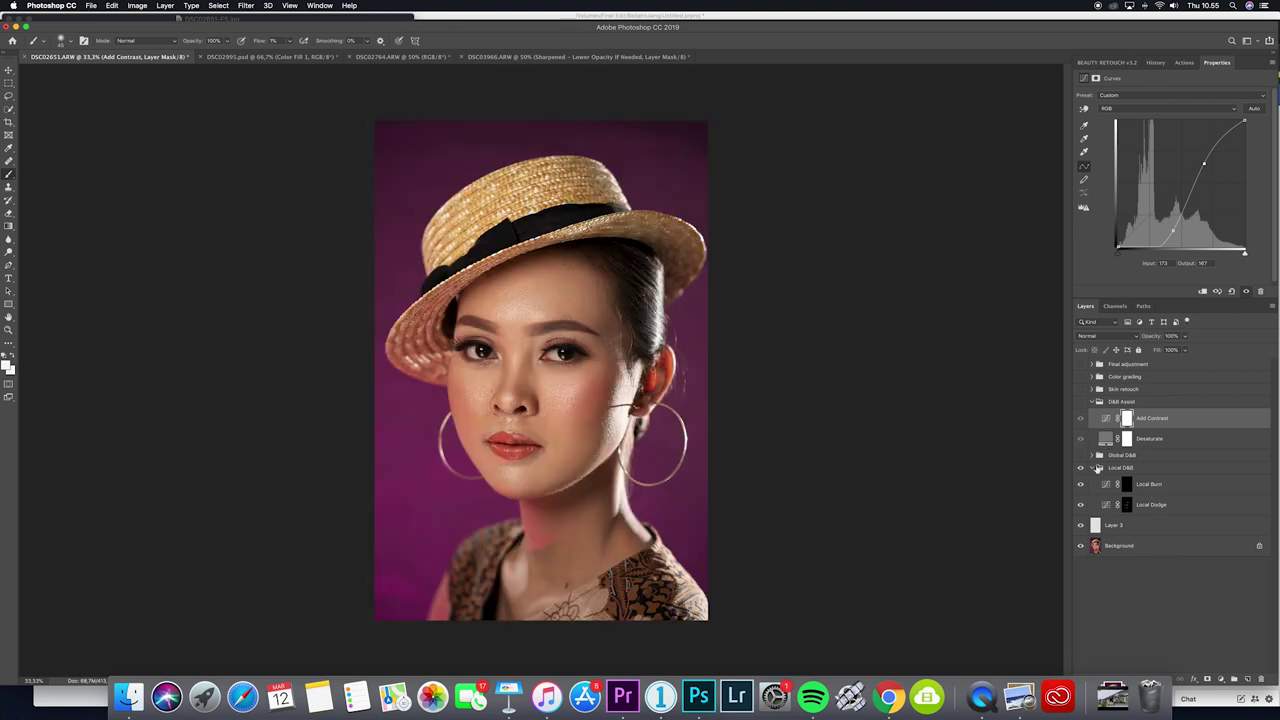
left_click(1127, 474)
left_click(1080, 468)
left_click(1080, 468)
left_click(1080, 468)
left_click(1080, 468)
left_click(1080, 468)
left_click(1080, 468)
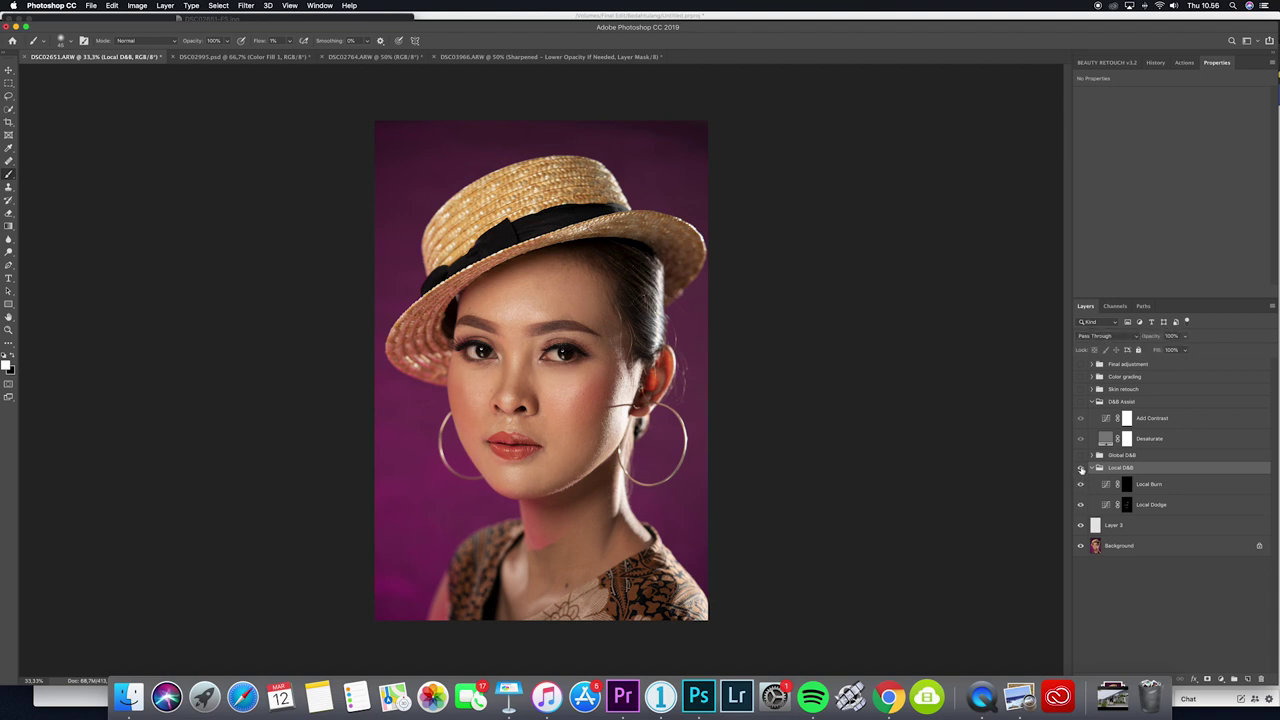
left_click(1080, 468)
key("super+plus")
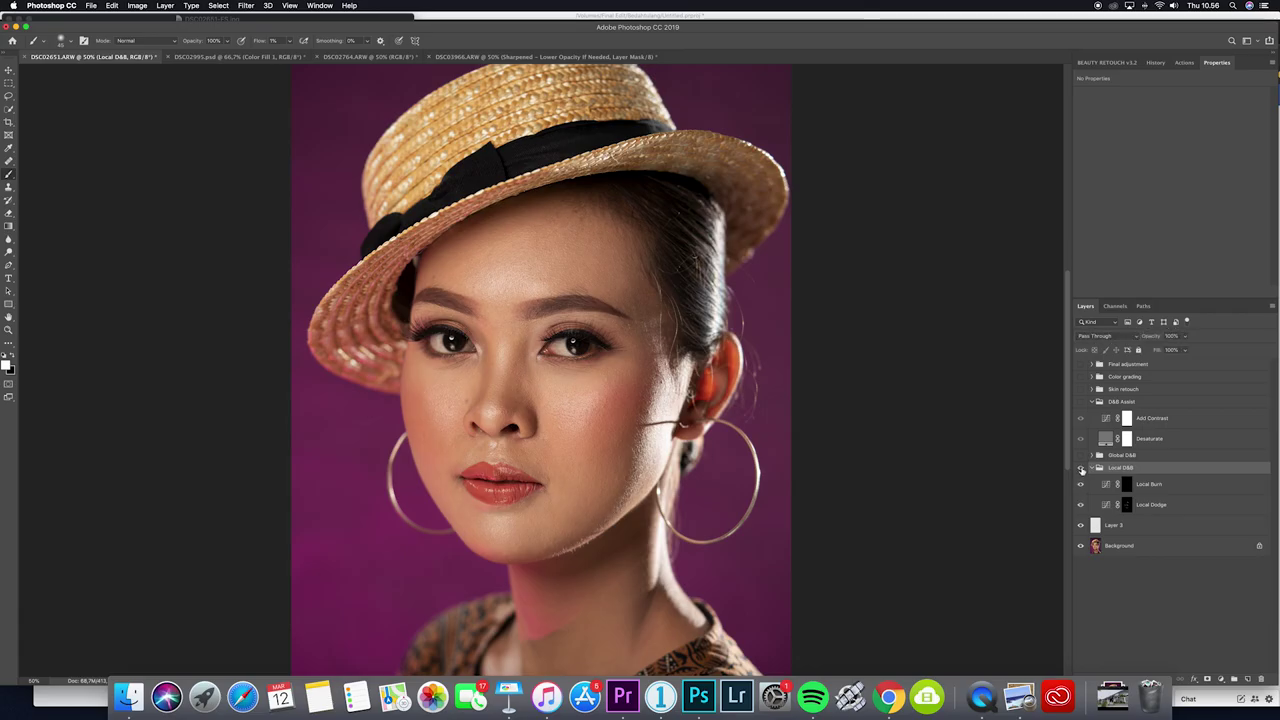
left_click(1082, 469)
left_click(1082, 469)
left_click(1082, 469)
Collapse the Local D&B group, turn on and expand Global D&B, and dodge the face's highlights on the Global Dodge mask
left_click(1094, 468)
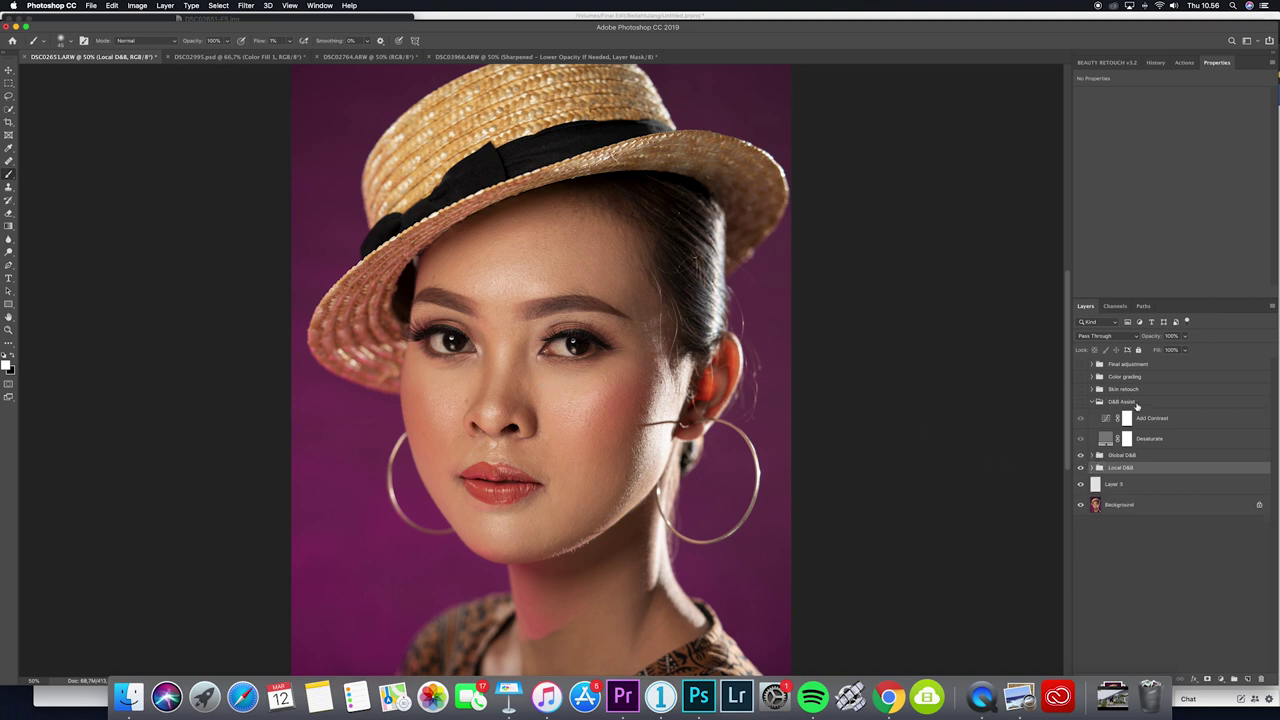
left_click(1102, 458)
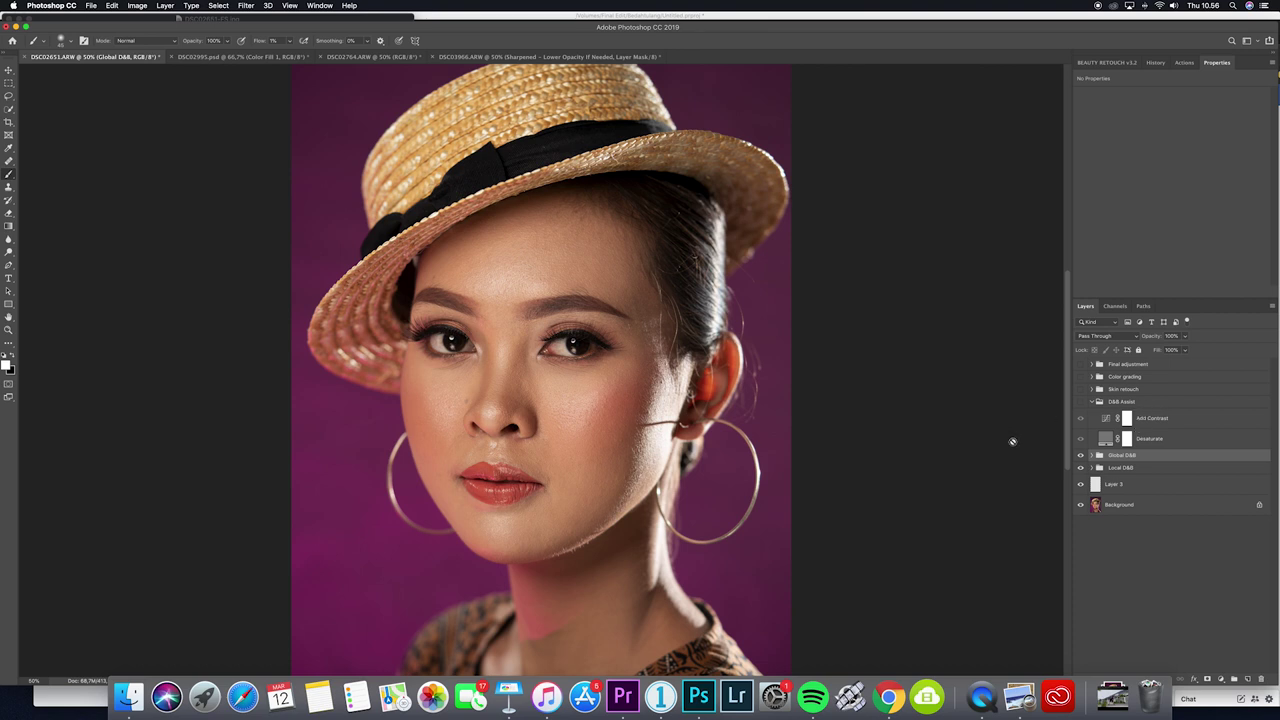
left_click(1160, 403)
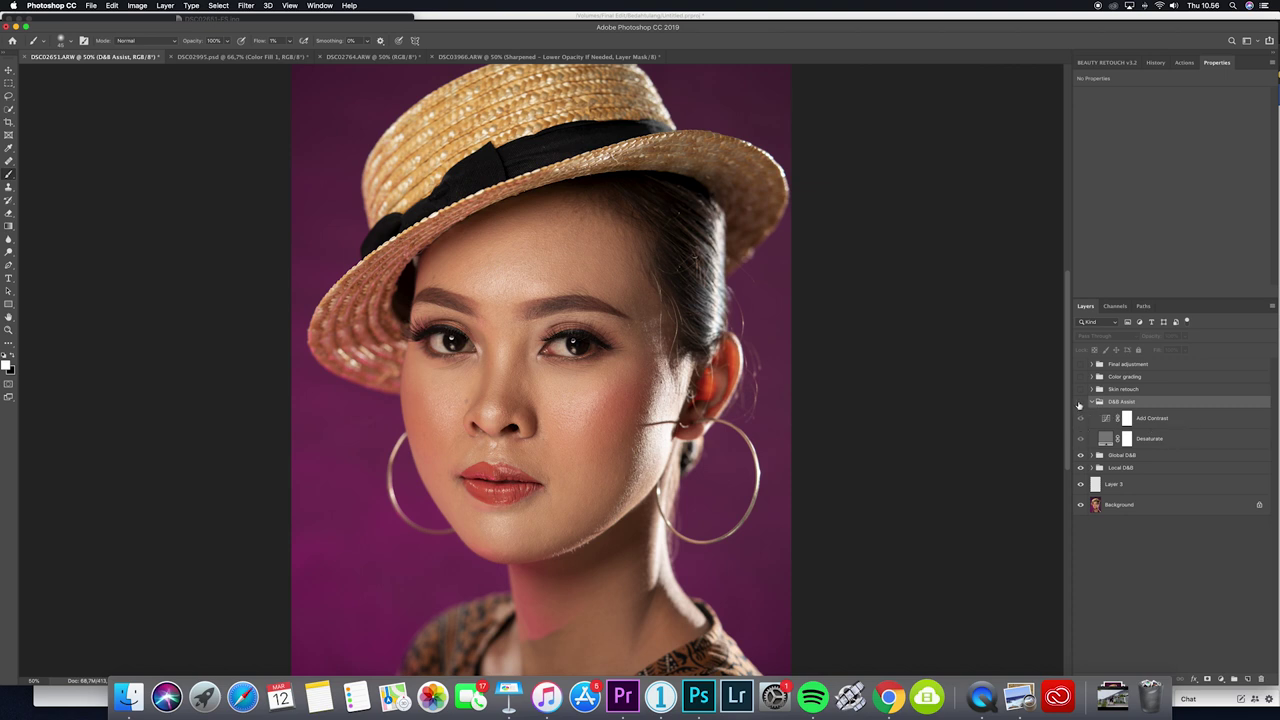
left_click(1092, 455)
left_click(1154, 495)
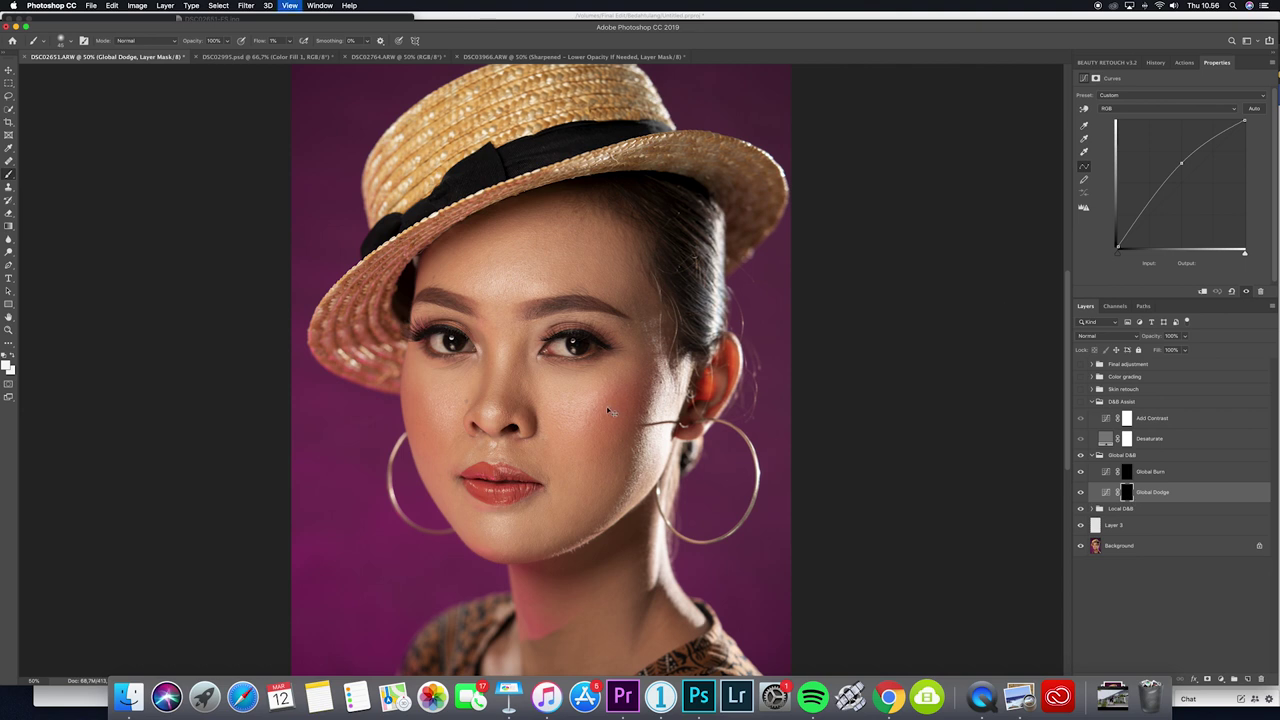
key("super+minus")
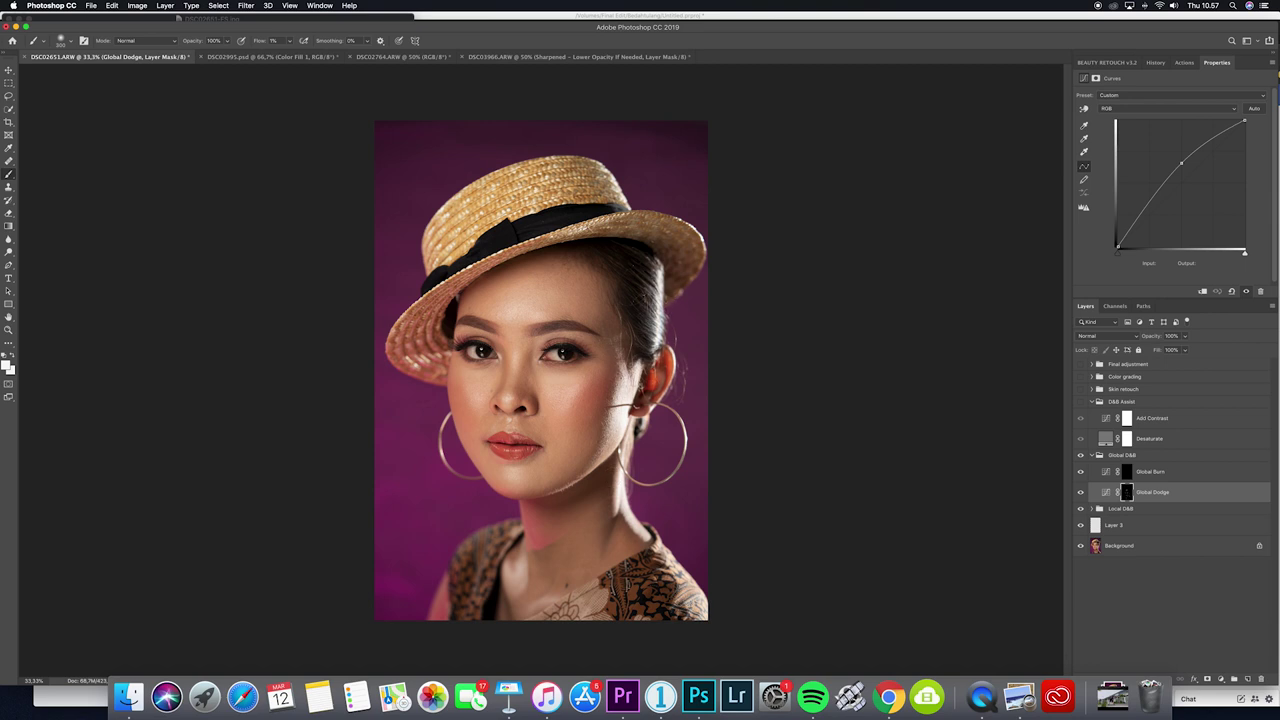
Compare the full portrait with and without the Global D&B group
left_click(1080, 456)
left_click(1080, 456)
left_click(1080, 456)
left_click(1082, 458)
left_click(1082, 458)
left_click(1082, 458)
left_click(1081, 457)
left_click(1081, 457)
left_click(1081, 457)
left_click(1081, 457)
Burn the jaw and face contours on the Global Burn mask with a larger brush
left_click(1184, 477)
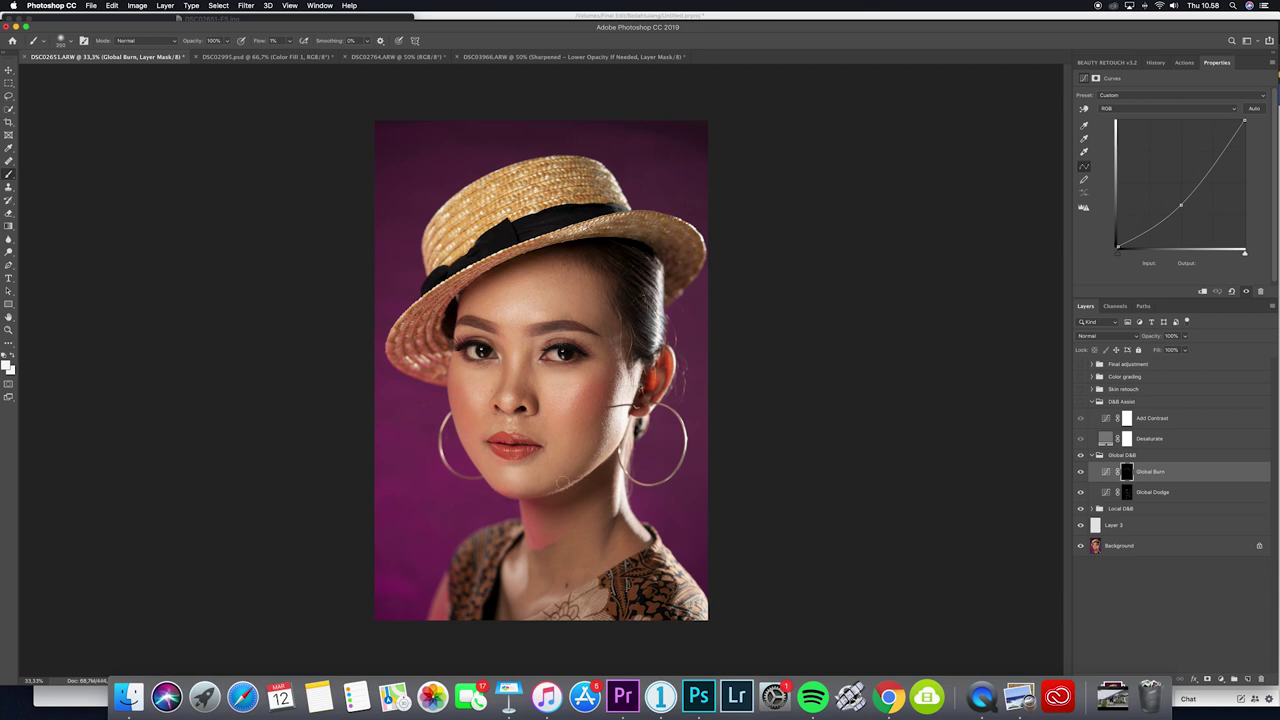
key("bracketright")
key("bracketright")
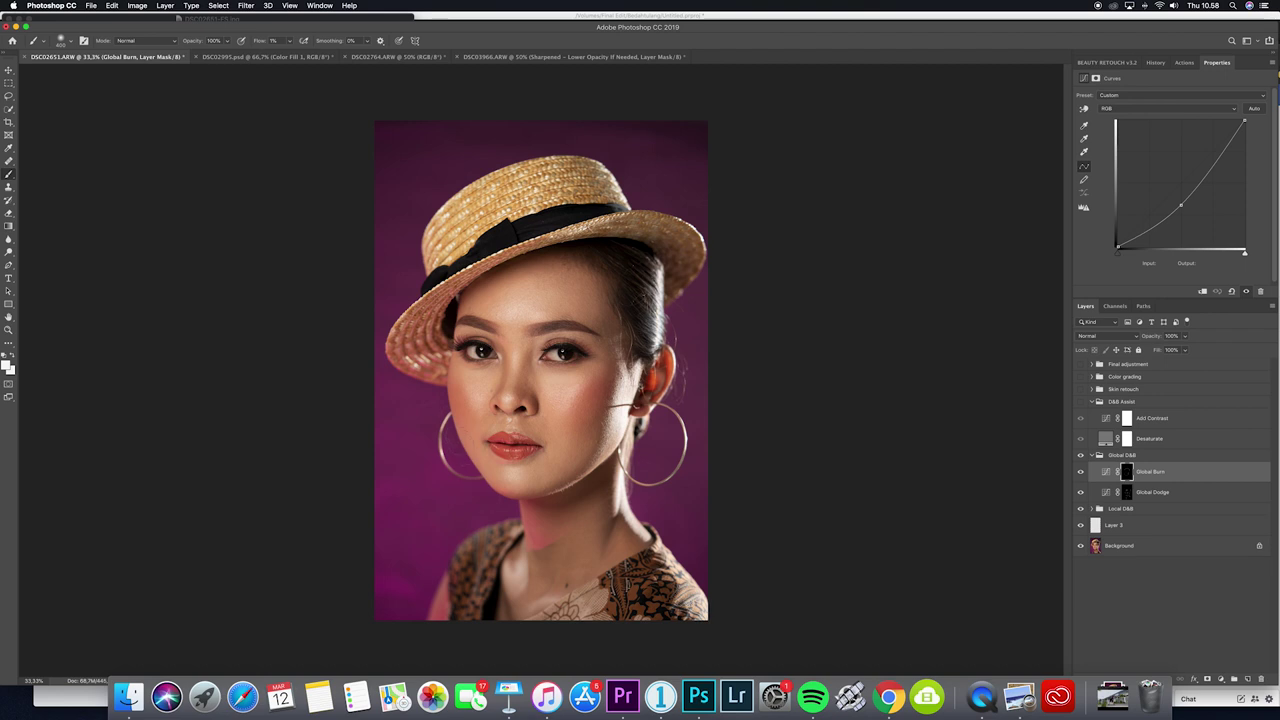
Dodge more facial highlights and both eyes on the Global Dodge mask, using a much smaller brush for the eyes
left_click(1150, 494)
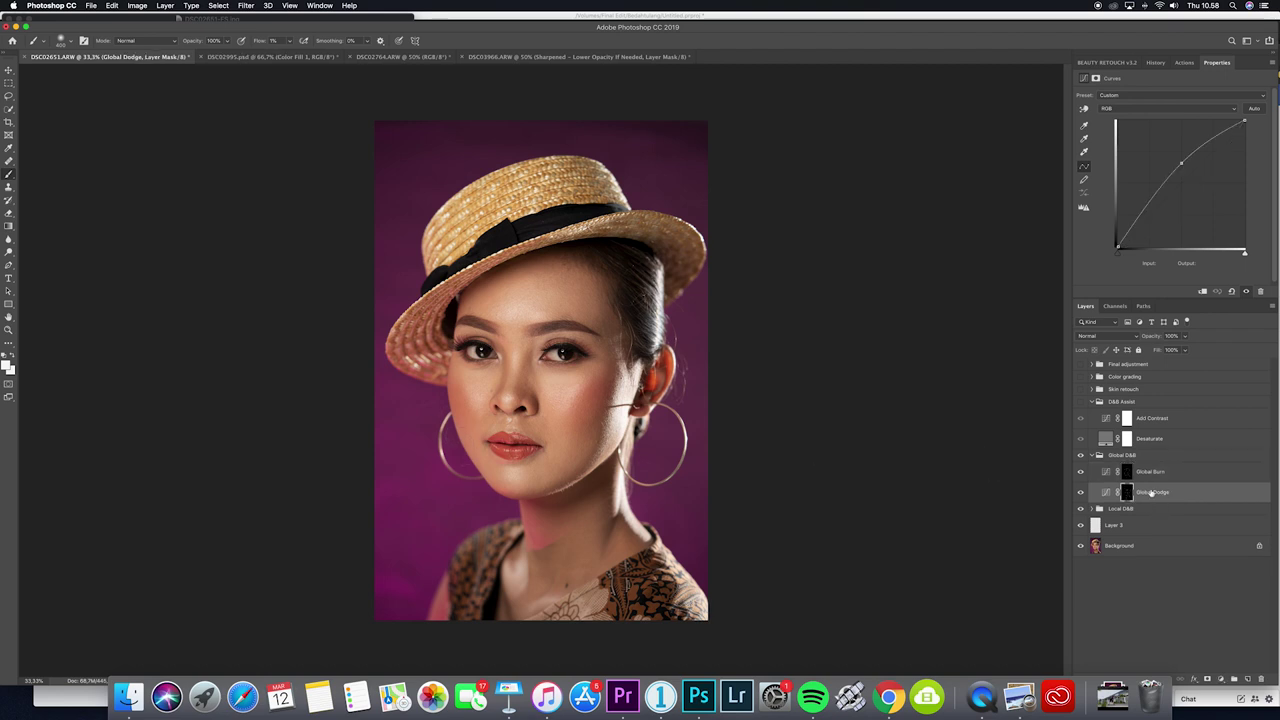
key("super+equal")
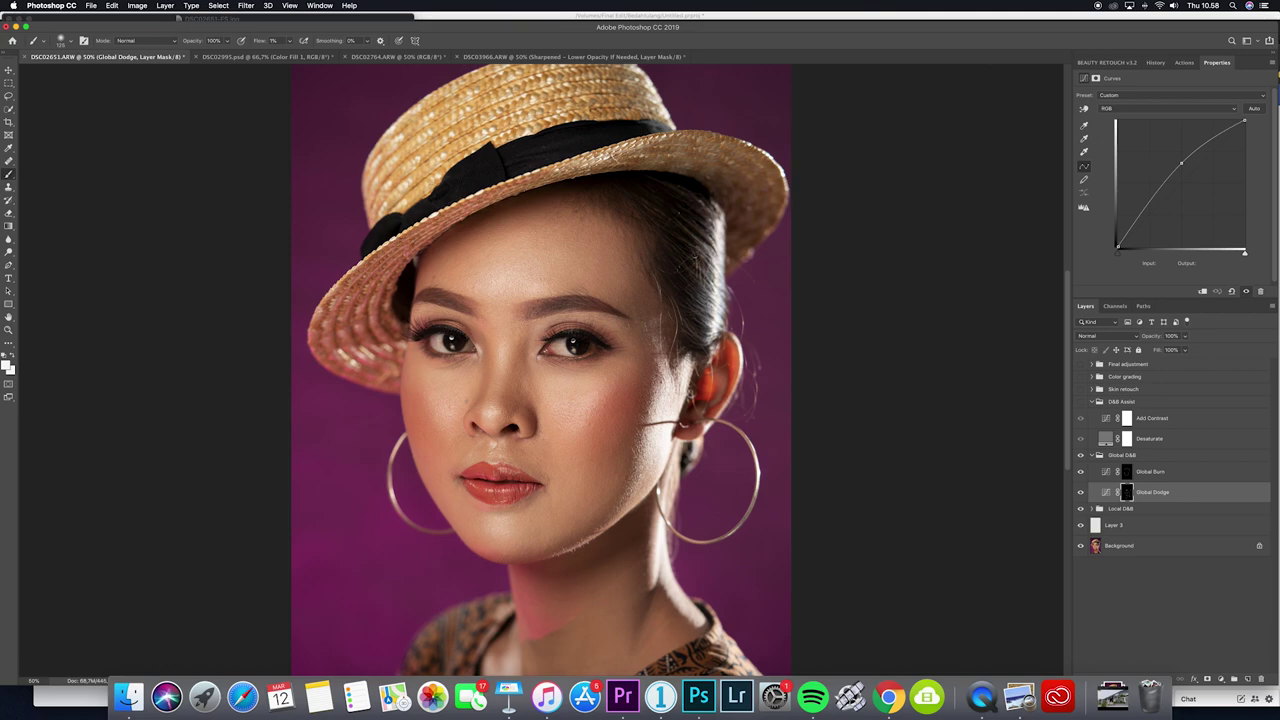
key("super+plus")
key("super+plus")
key("super+plus")
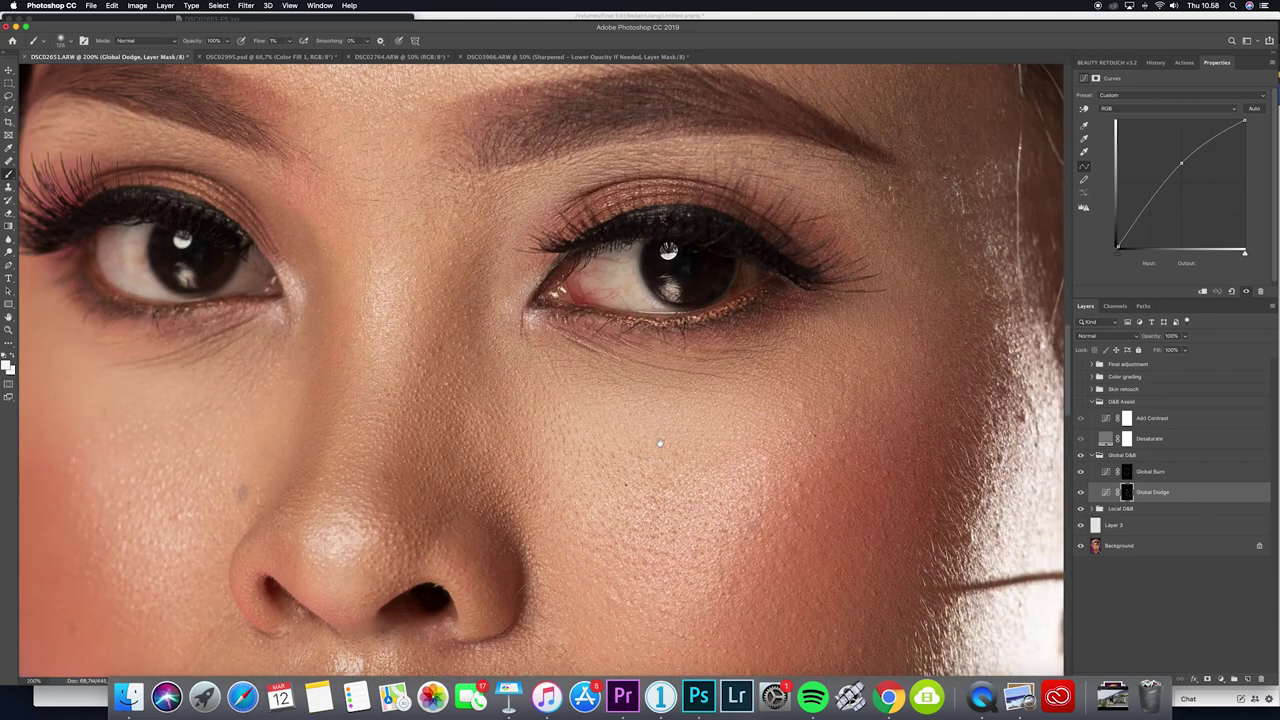
scroll(565, 405, "right", 5)
scroll(565, 405, "up", 2)
key("bracketleft")
key("bracketleft")
key("bracketleft")
key("bracketleft")
key("bracketleft")
key("bracketleft")
key("bracketleft")
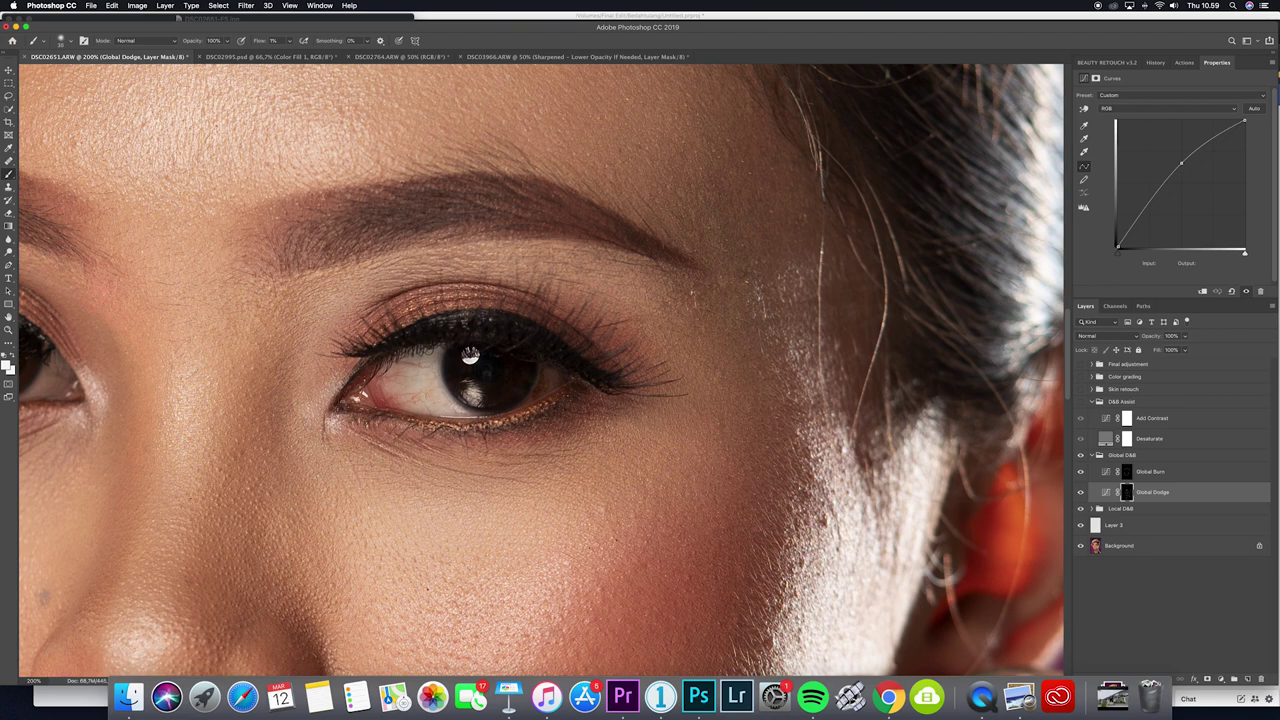
left_click_drag(470, 355, 934, 414)
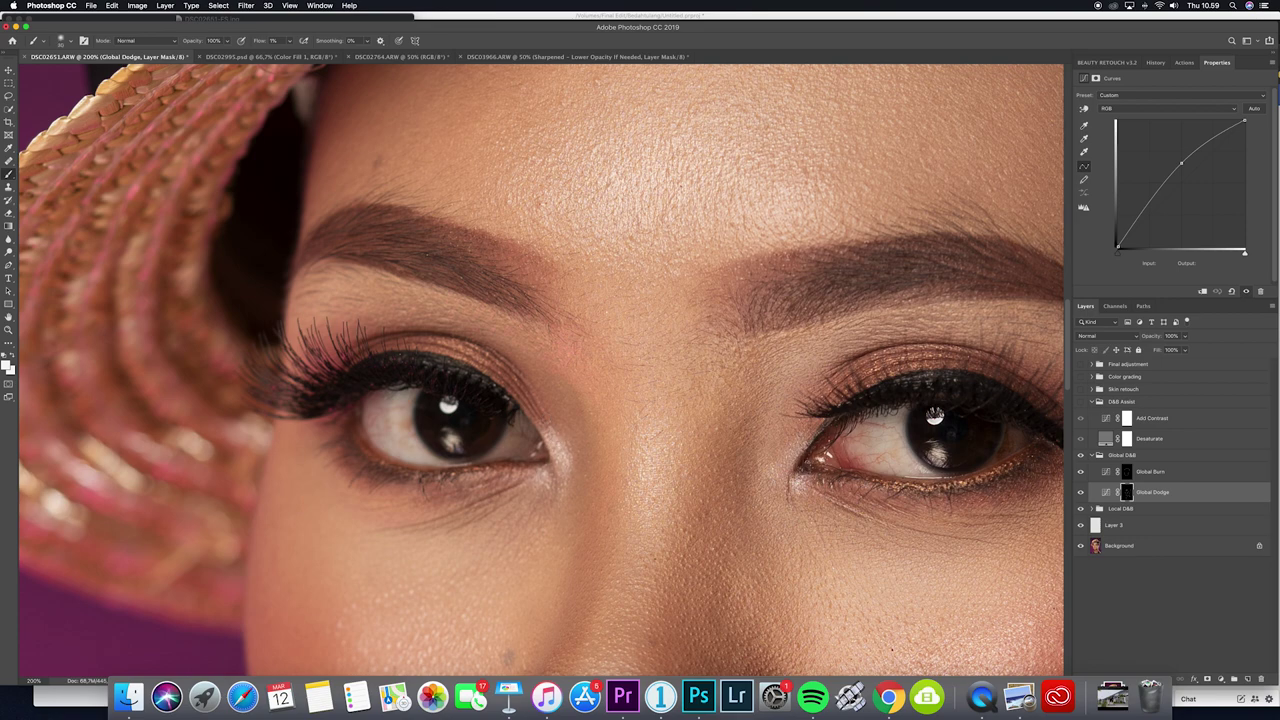
Burn the hairline beneath the hat brim and the darker outer areas on the Global Burn mask with an enlarged brush
key("super+0")
left_click(1195, 474)
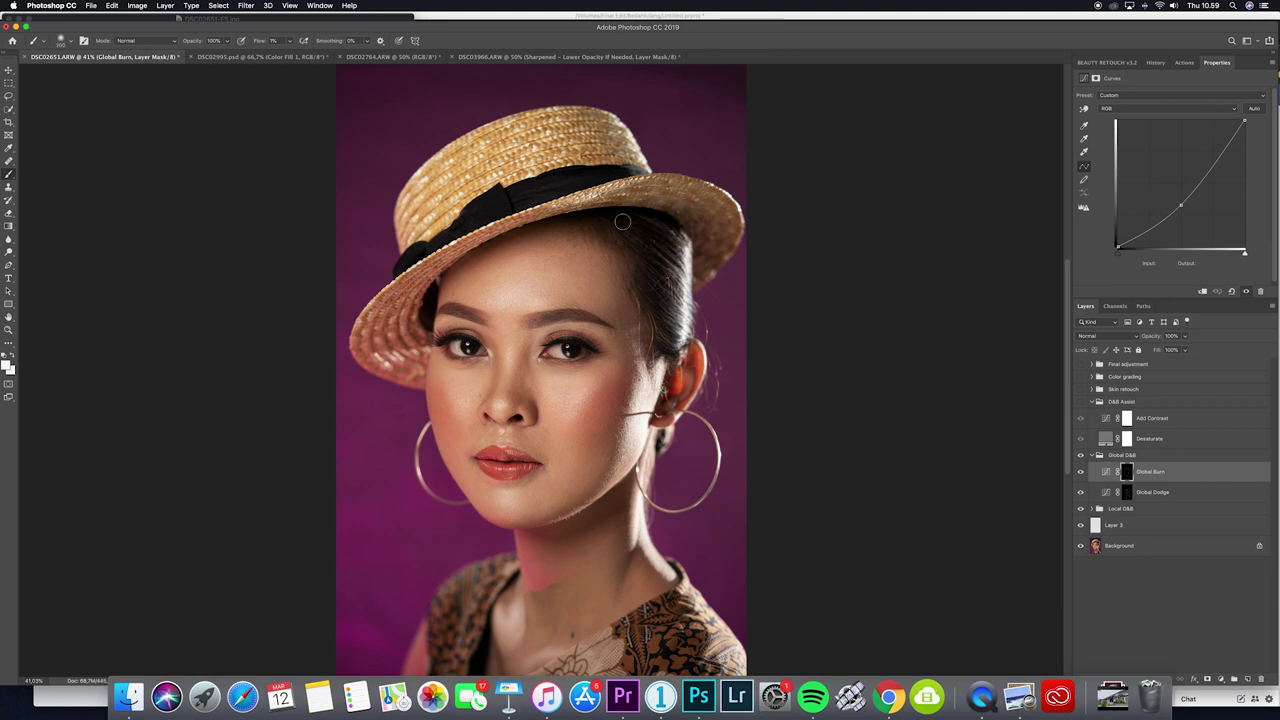
key("bracketright")
key("bracketright")
key("bracketright")
key("bracketright")
key("super+minus")
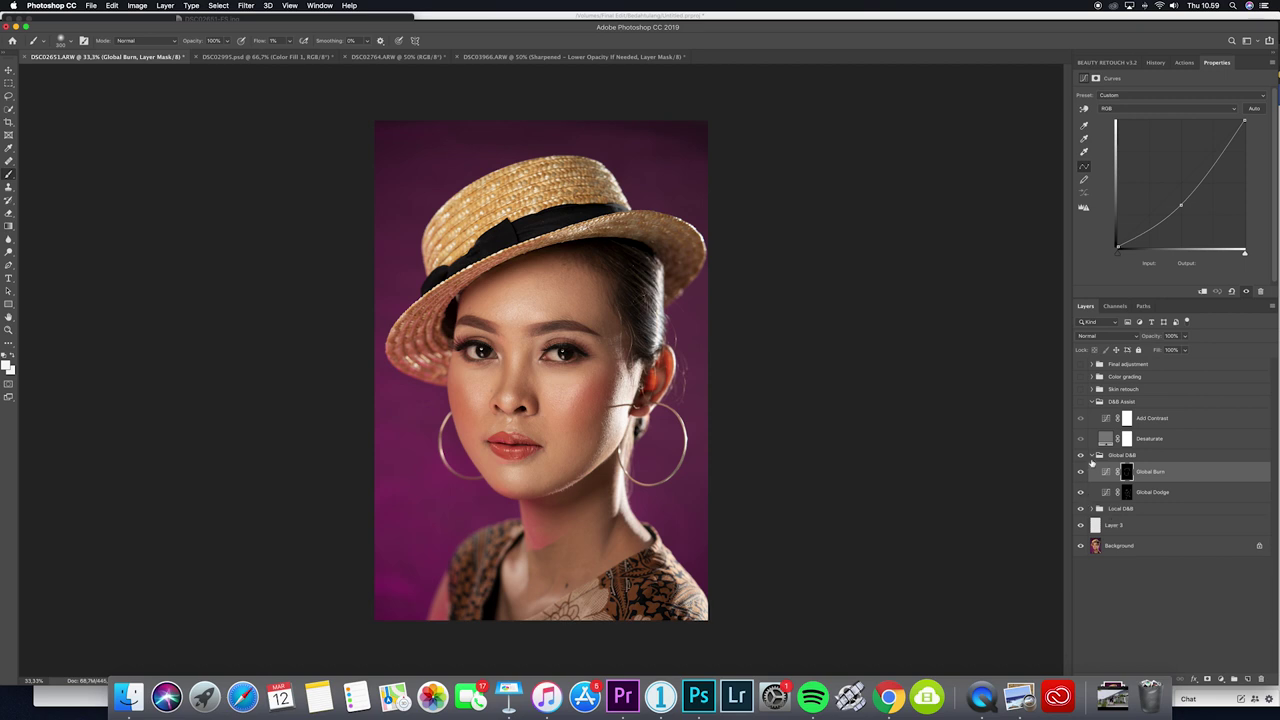
Collapse the Global D&B group and repeatedly compare the full portrait with and without it
left_click(1091, 456)
left_click(1080, 455)
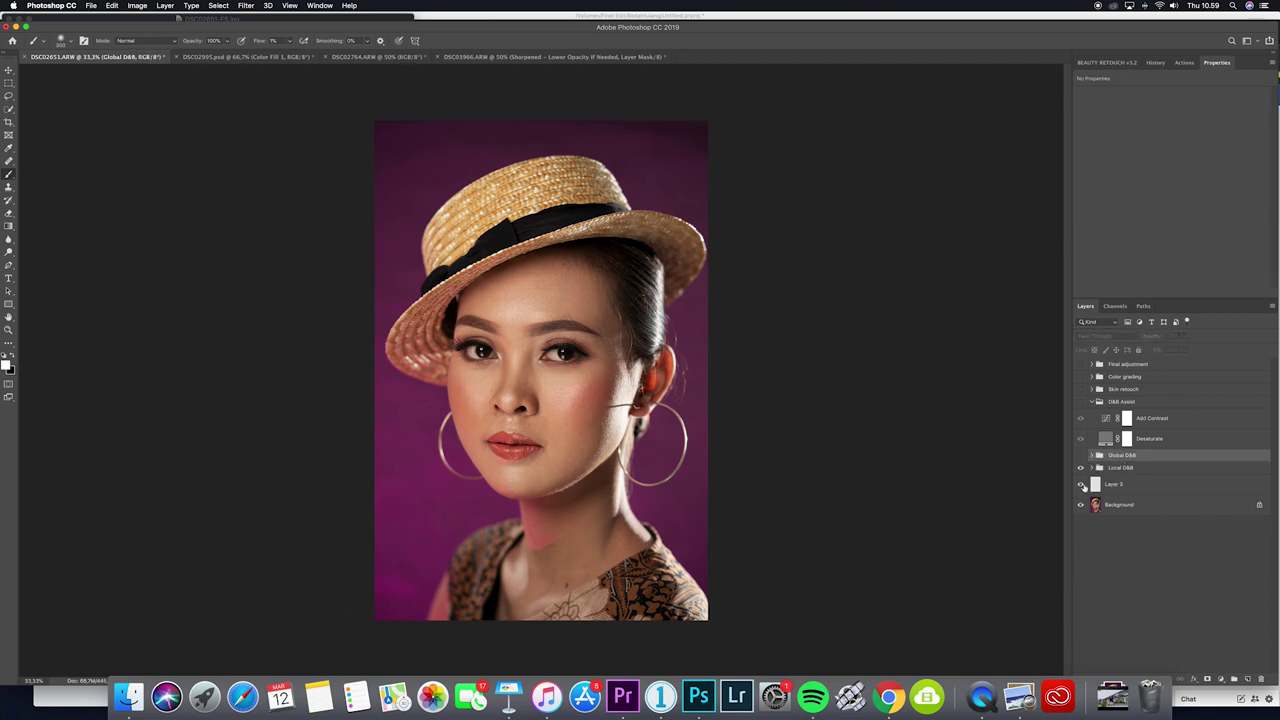
left_click(1080, 455)
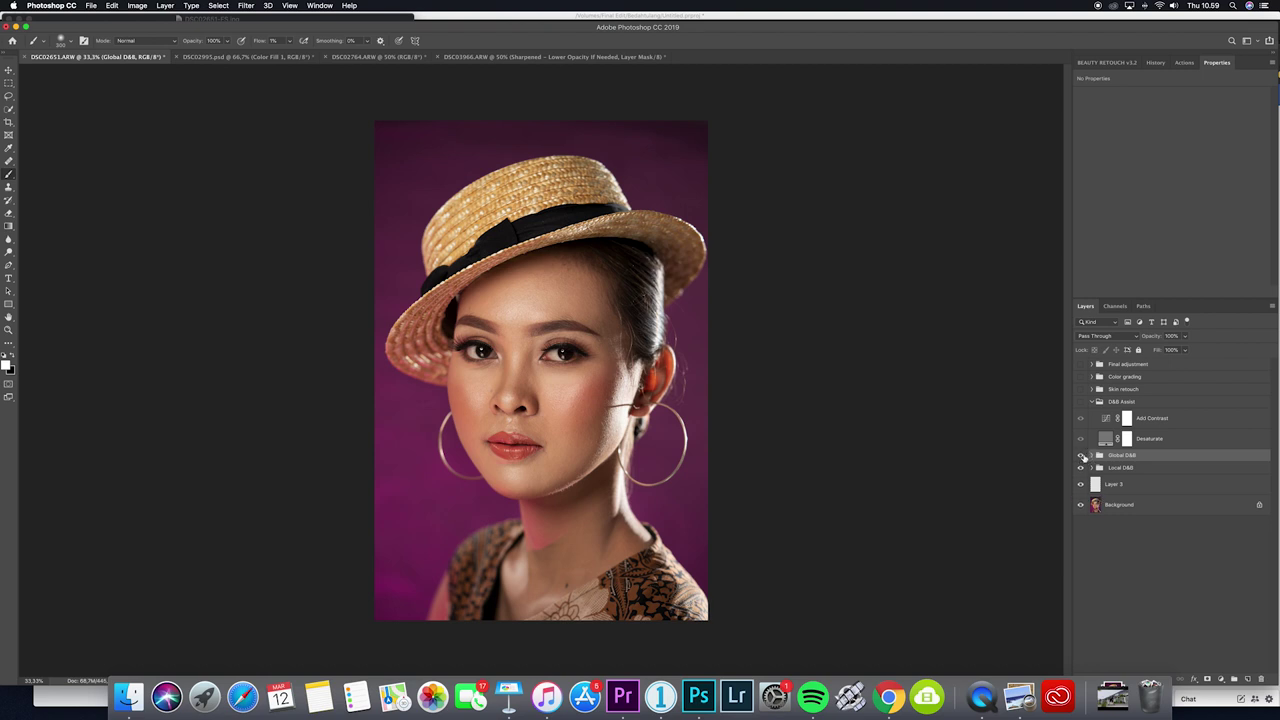
left_click(1080, 457)
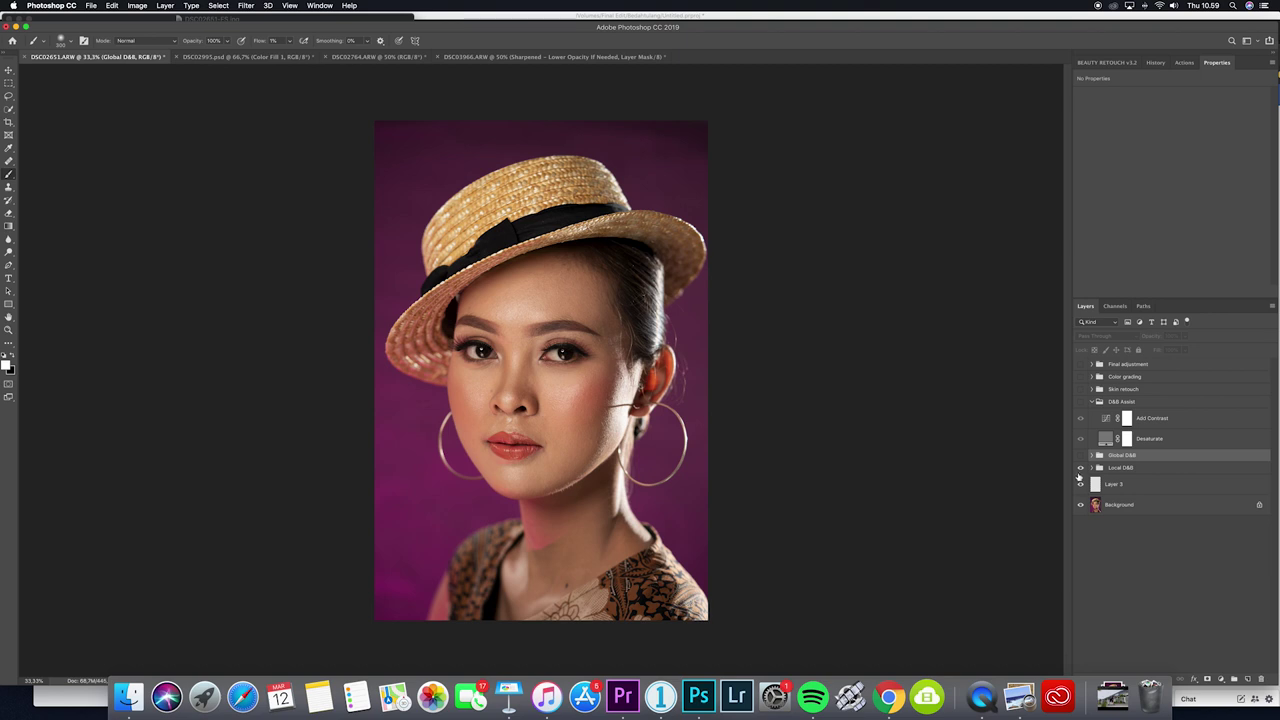
left_click(1081, 456)
left_click(1081, 457)
left_click(1083, 458)
left_click(1080, 457)
left_click(1081, 457)
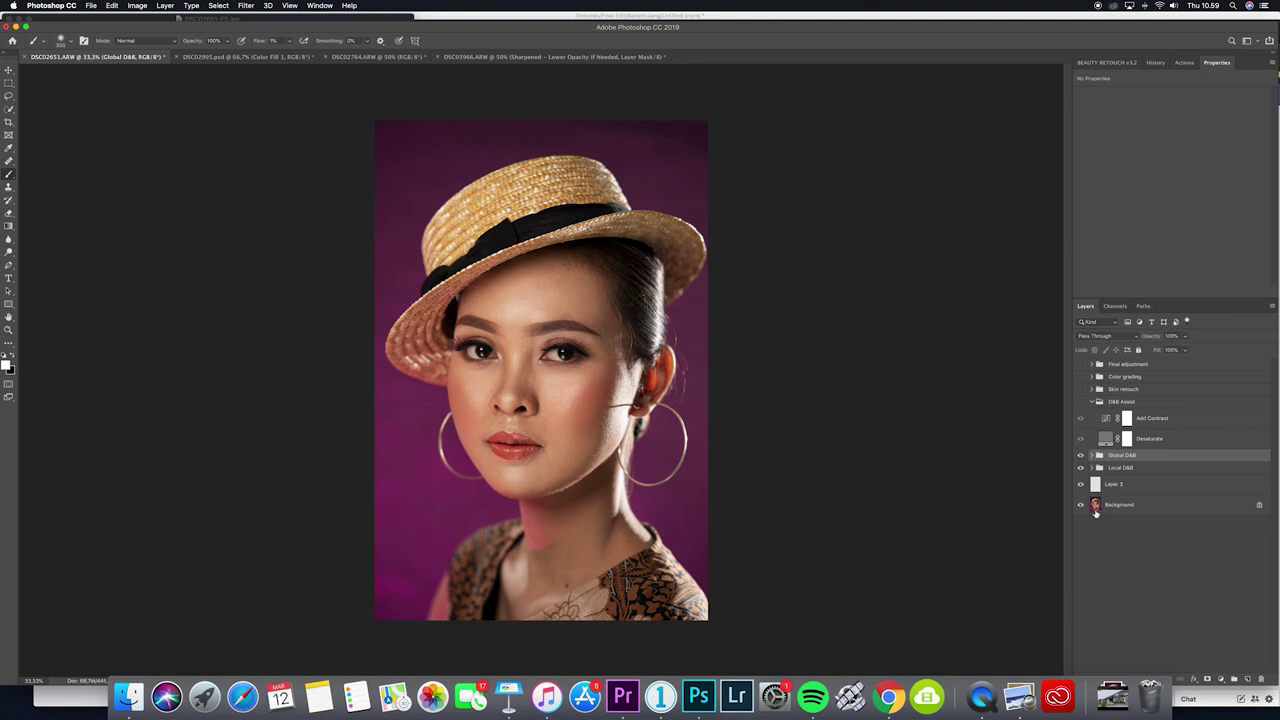
left_click(1092, 468)
left_click(1092, 468)
Group the Global D&B and Local D&B groups together in a new group named dnb
key("z")
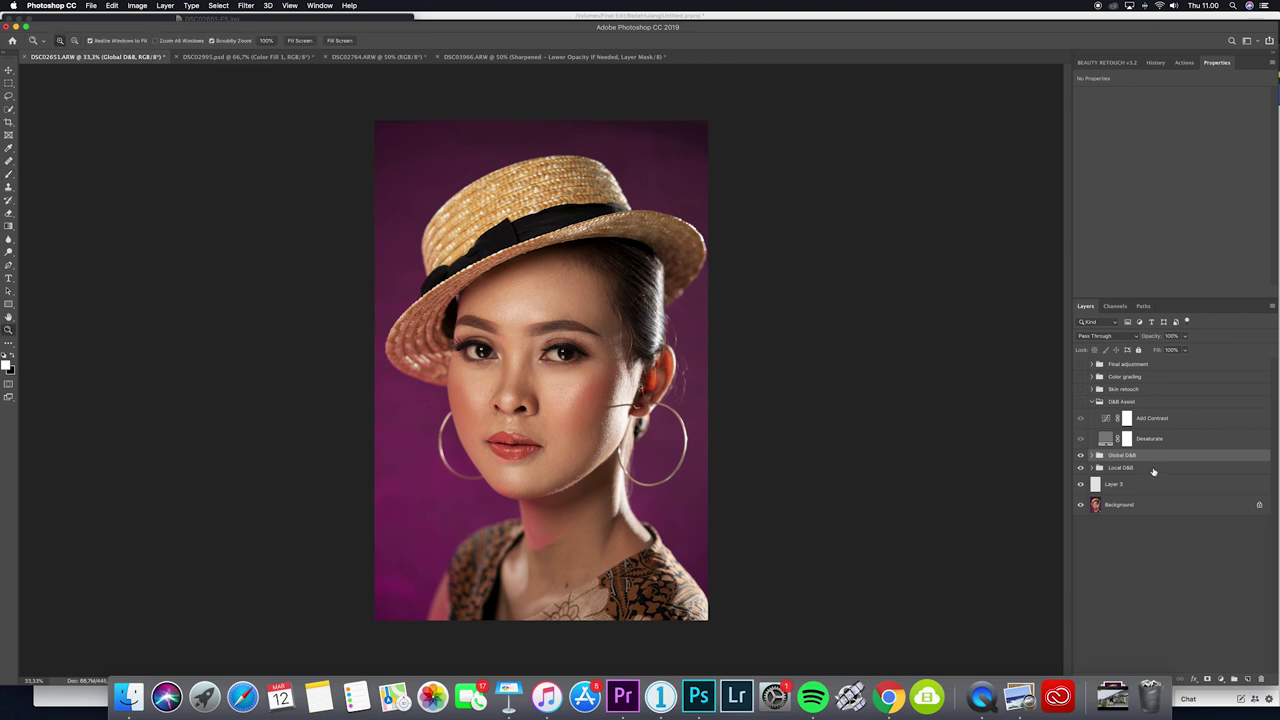
left_click(1153, 469, "shift")
right_click(1177, 460)
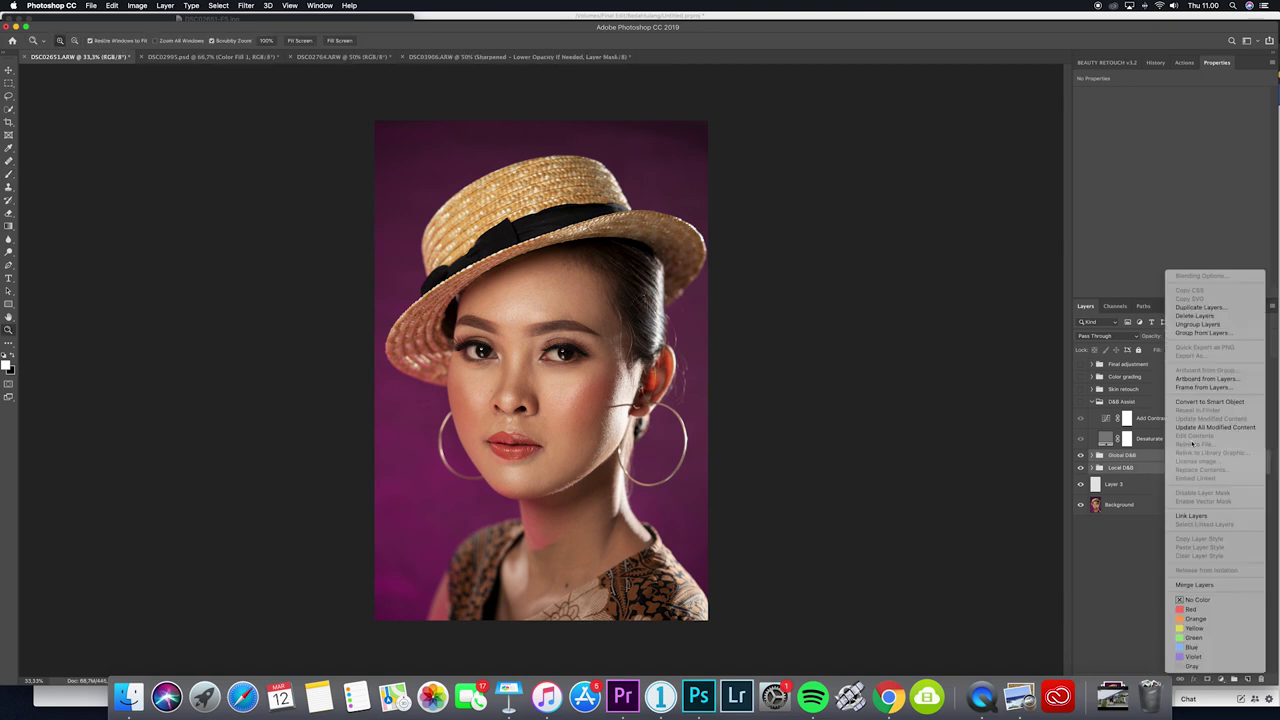
left_click(1203, 332)
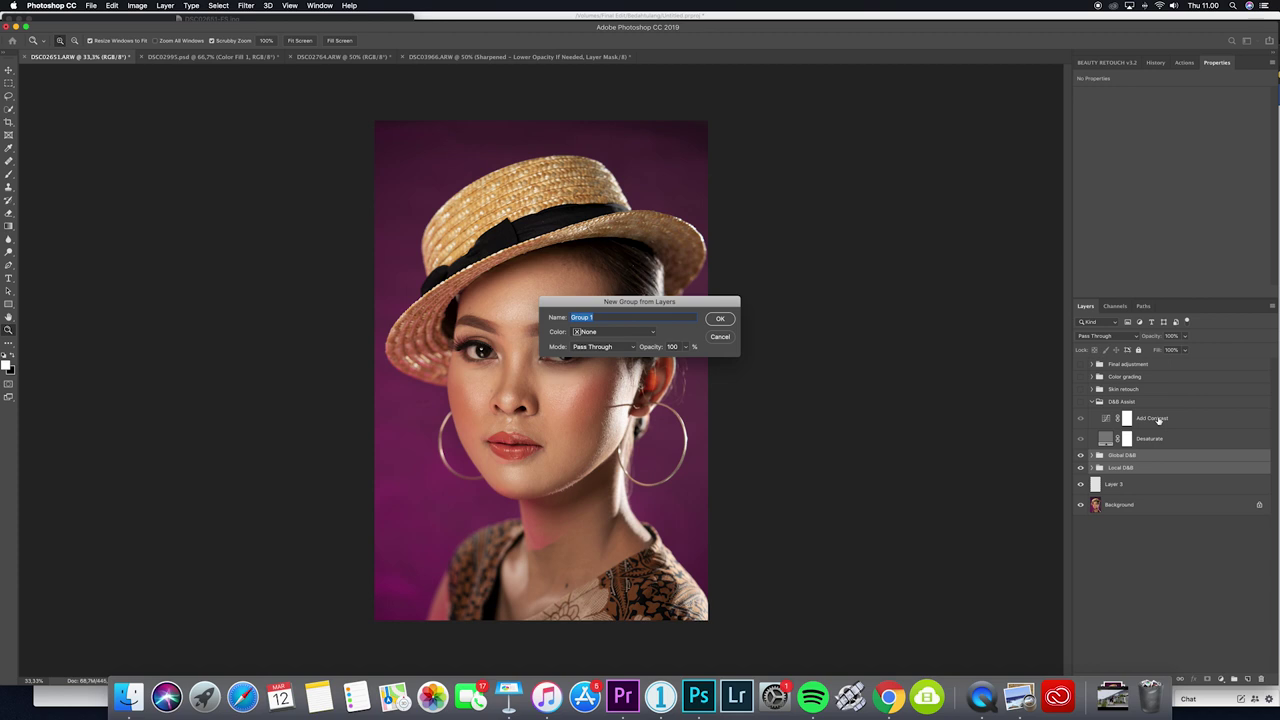
type("dnb")
left_click(733, 319)
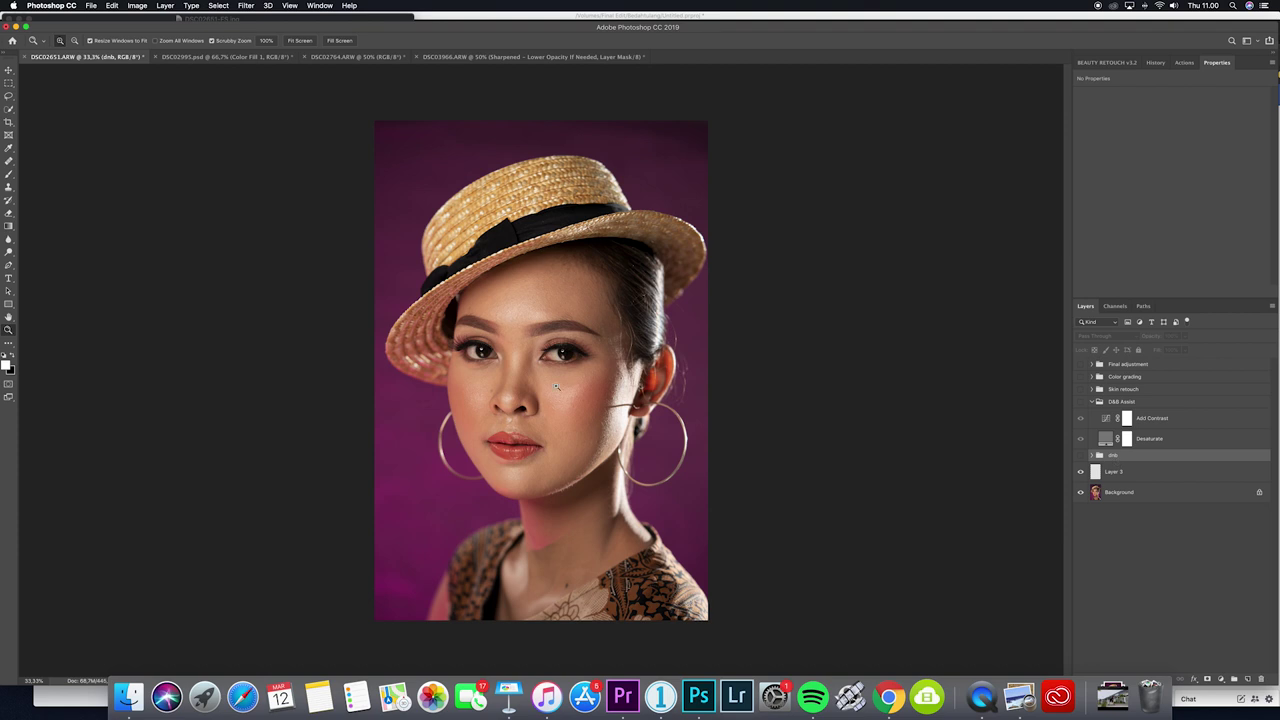
Compare the portrait with and without the combined dnb group
left_click(1082, 456)
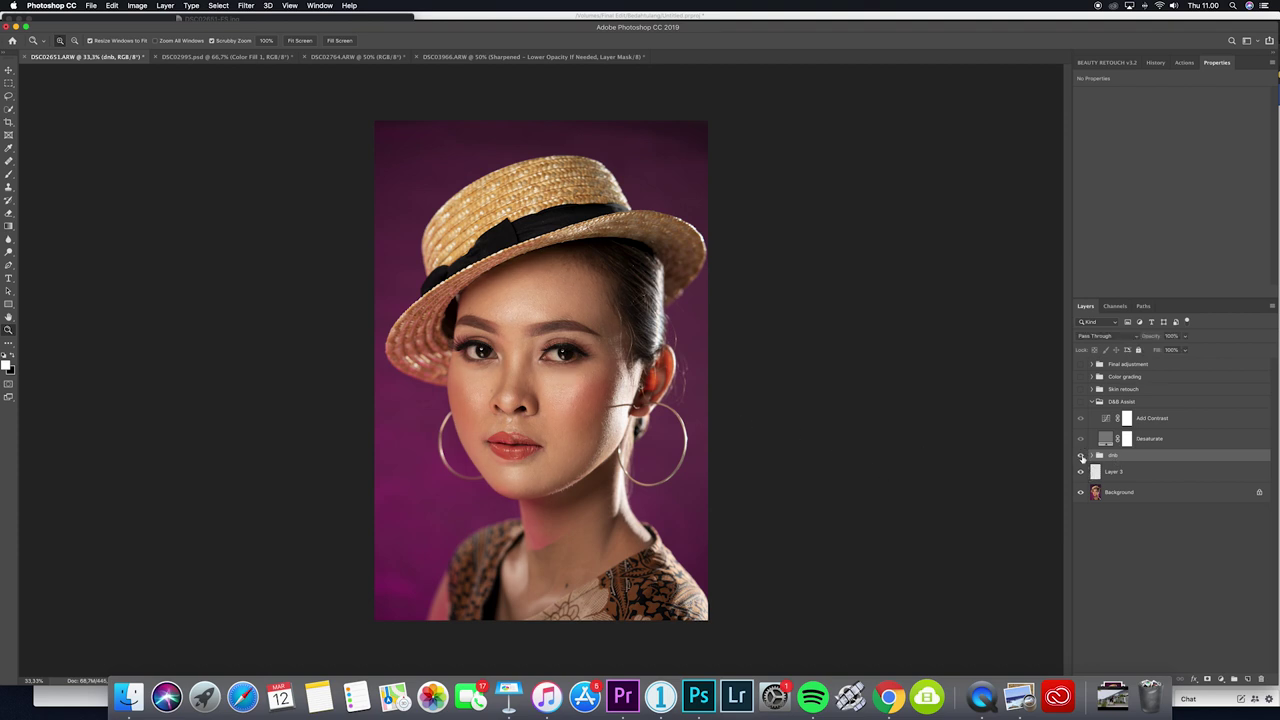
left_click(1082, 456)
left_click(1081, 456)
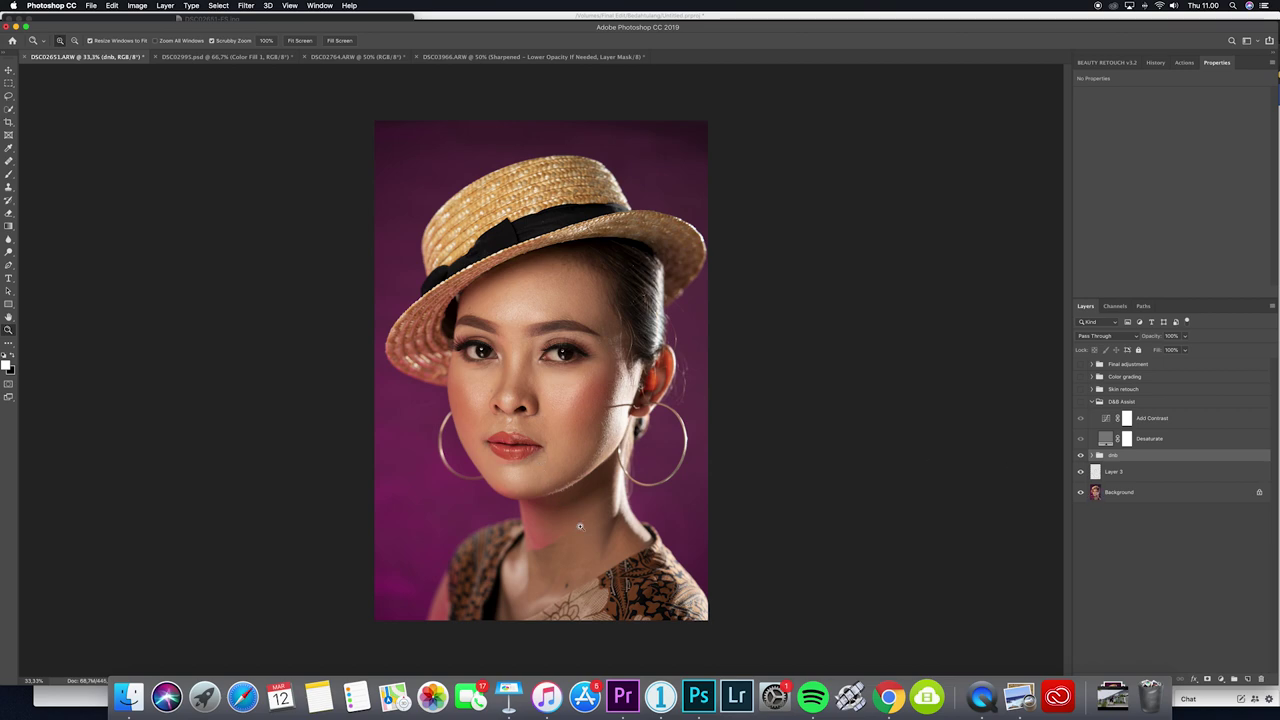
Circle the chin and the lower cheek in black at 100% brush flow on a temporary new layer, and delete that layer
key("super+plus")
key("super+plus")
scroll(615, 457, "down", 5)
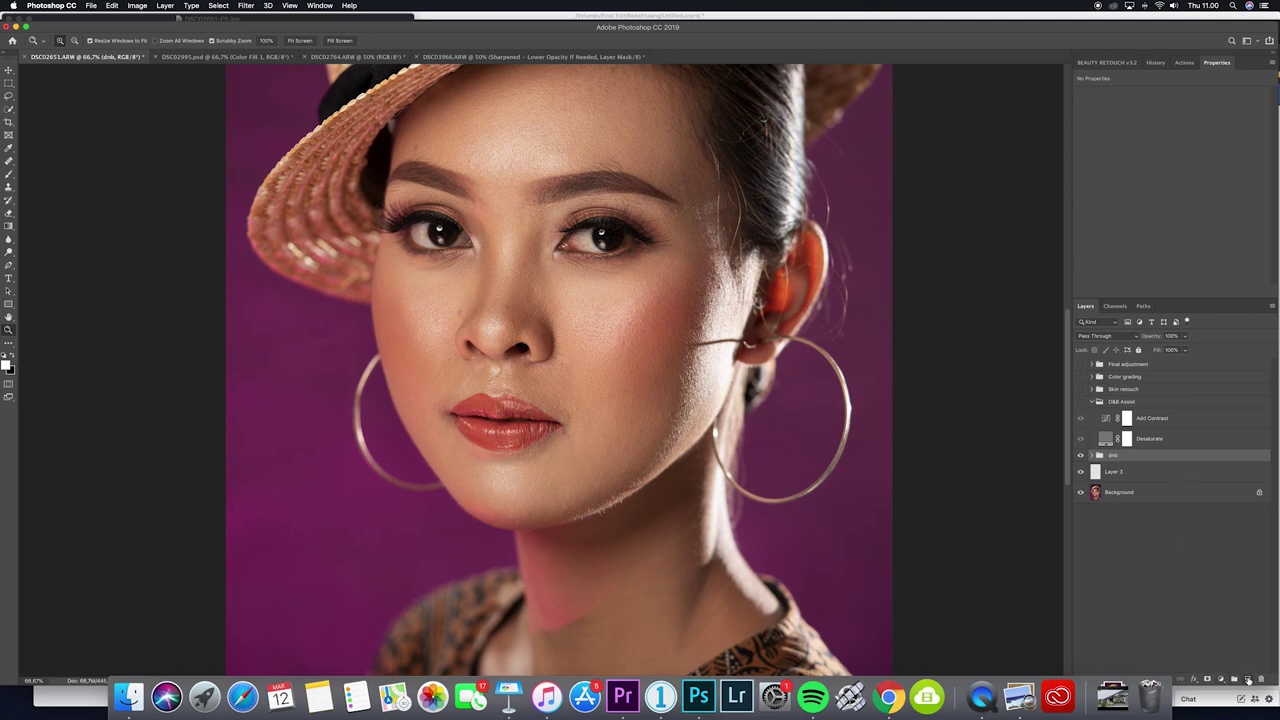
left_click(1247, 679)
key("x")
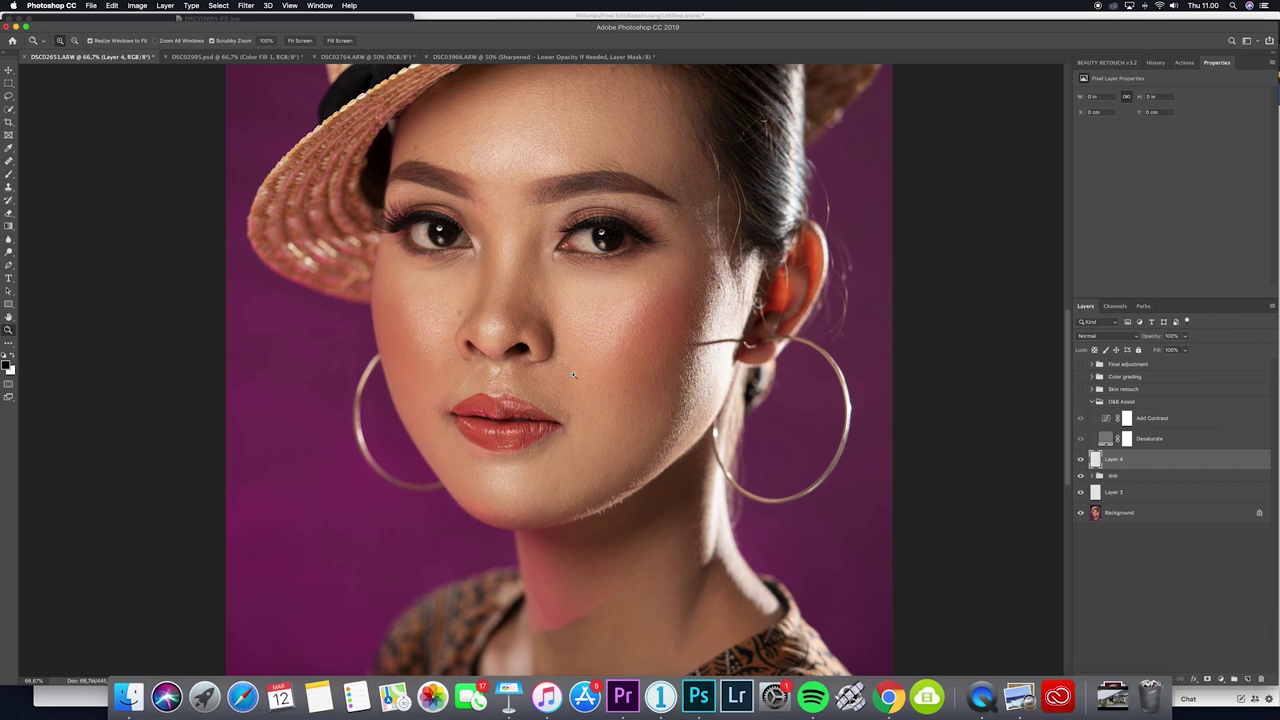
left_click(9, 174)
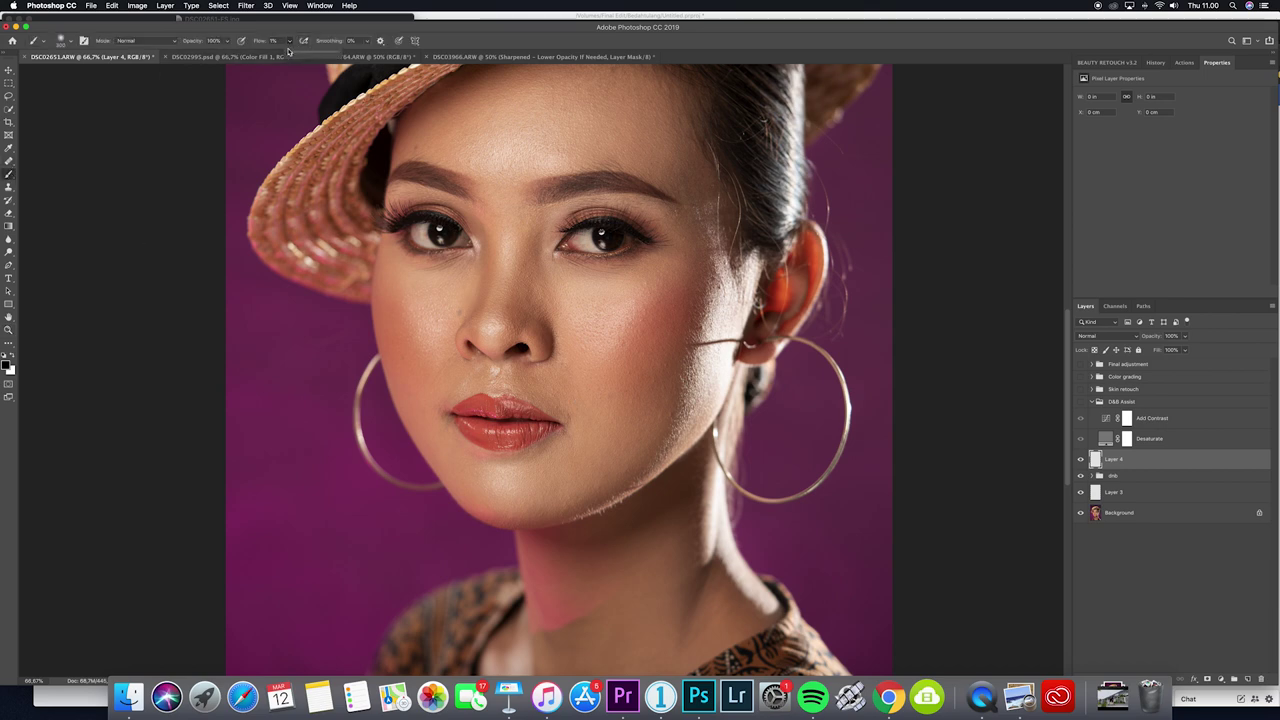
left_click_drag(290, 52, 445, 90)
mouse_move(607, 466)
left_mouse_down()
mouse_move(495, 528)
mouse_move(622, 466)
left_mouse_up()
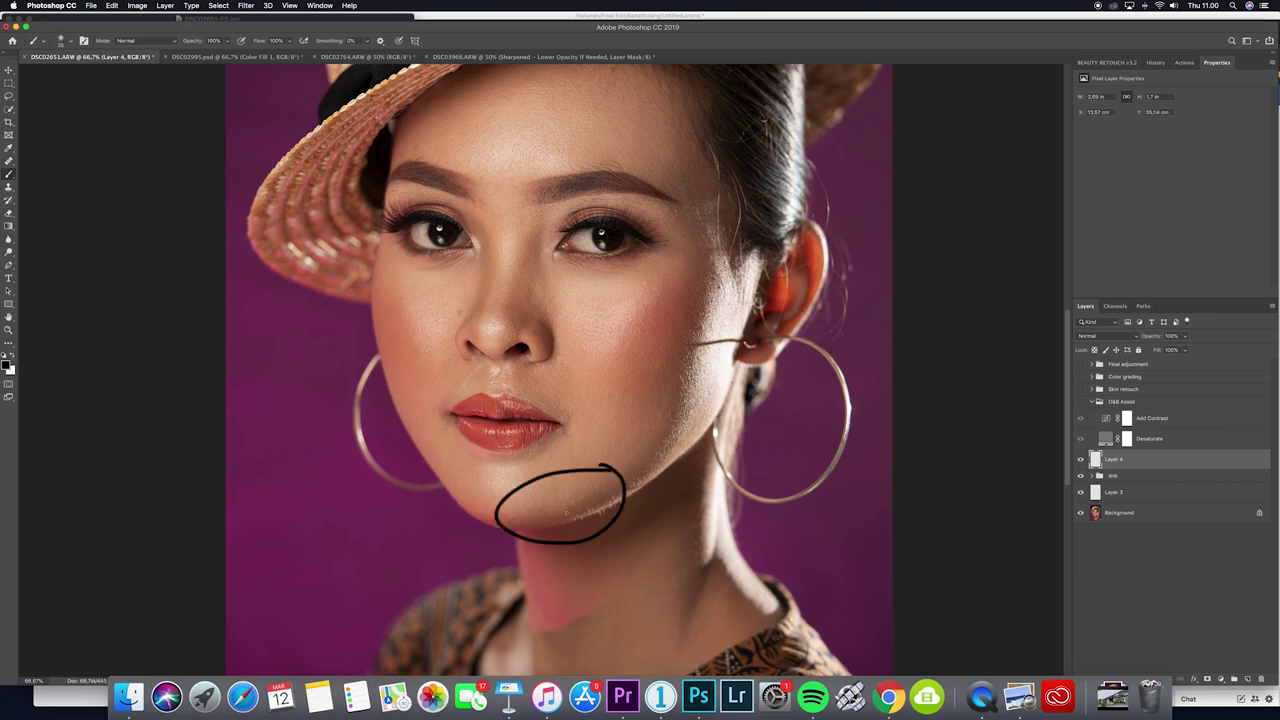
mouse_move(676, 407)
left_mouse_down()
mouse_move(634, 424)
mouse_move(682, 406)
left_mouse_up()
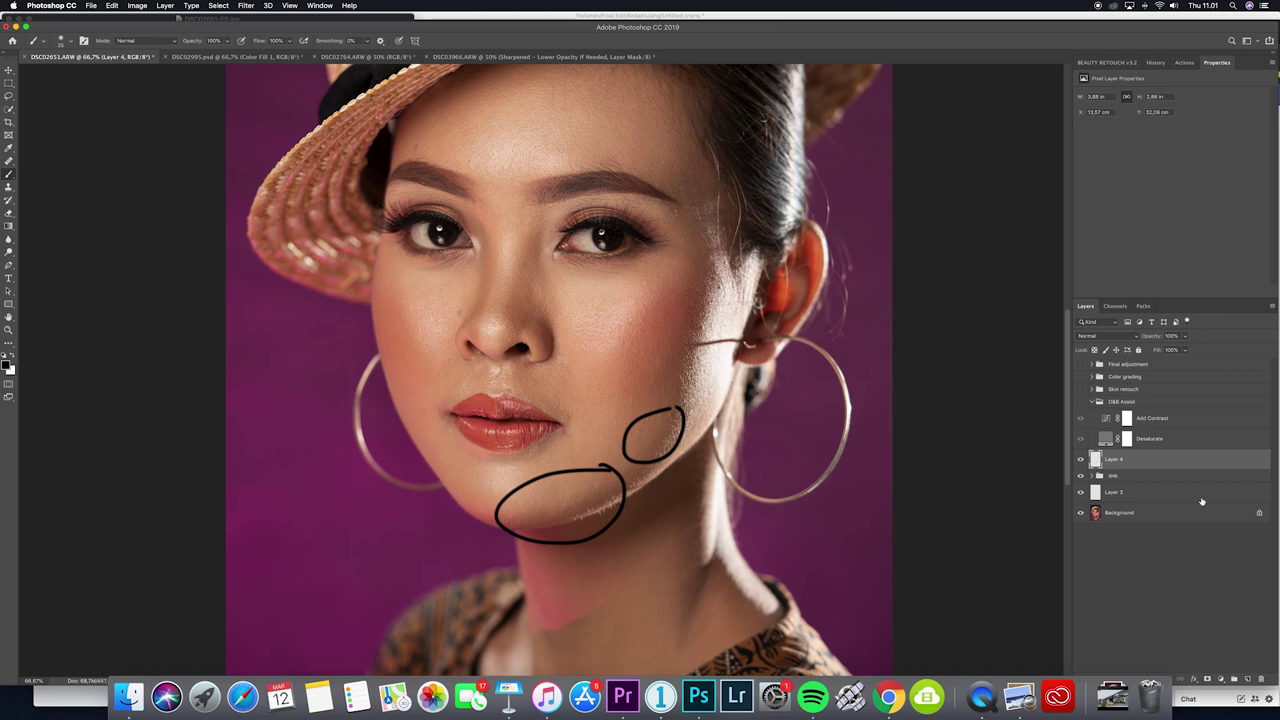
key("BackSpace")
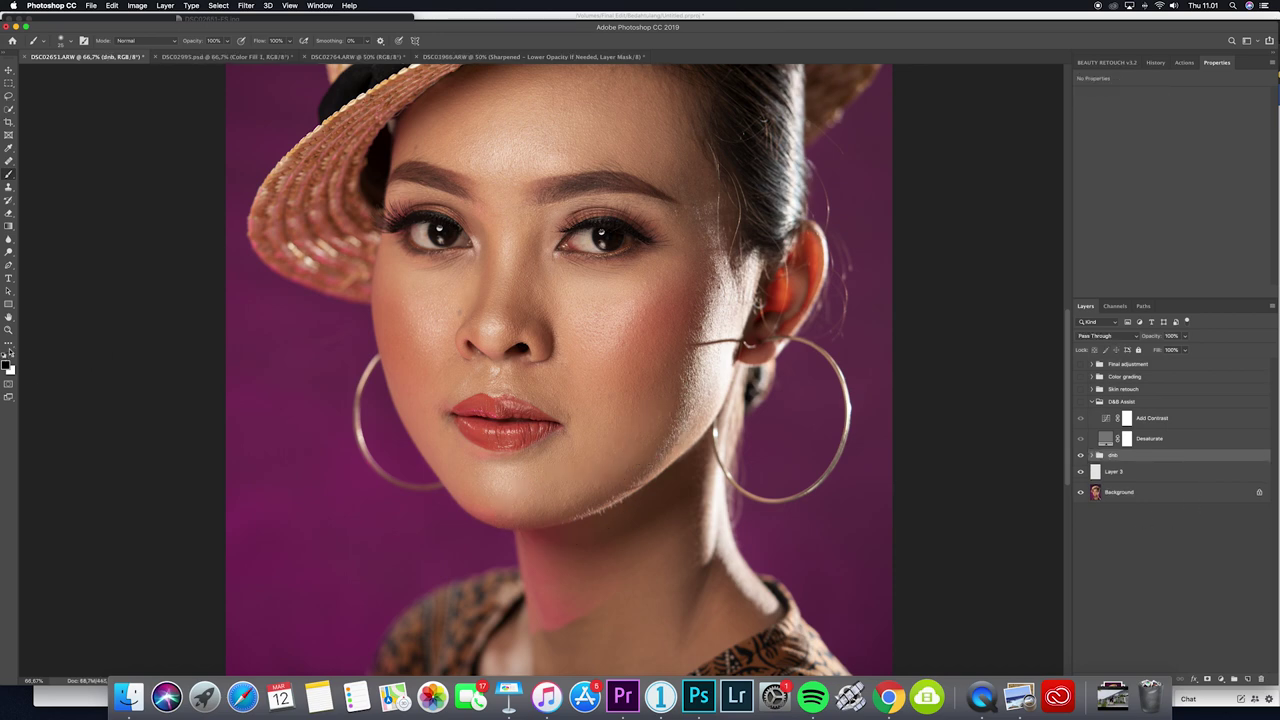
Run the 8-bit frequency separation setup and accept a low Gaussian Blur radius for the low-frequency layer
key("x")
key("super+h")
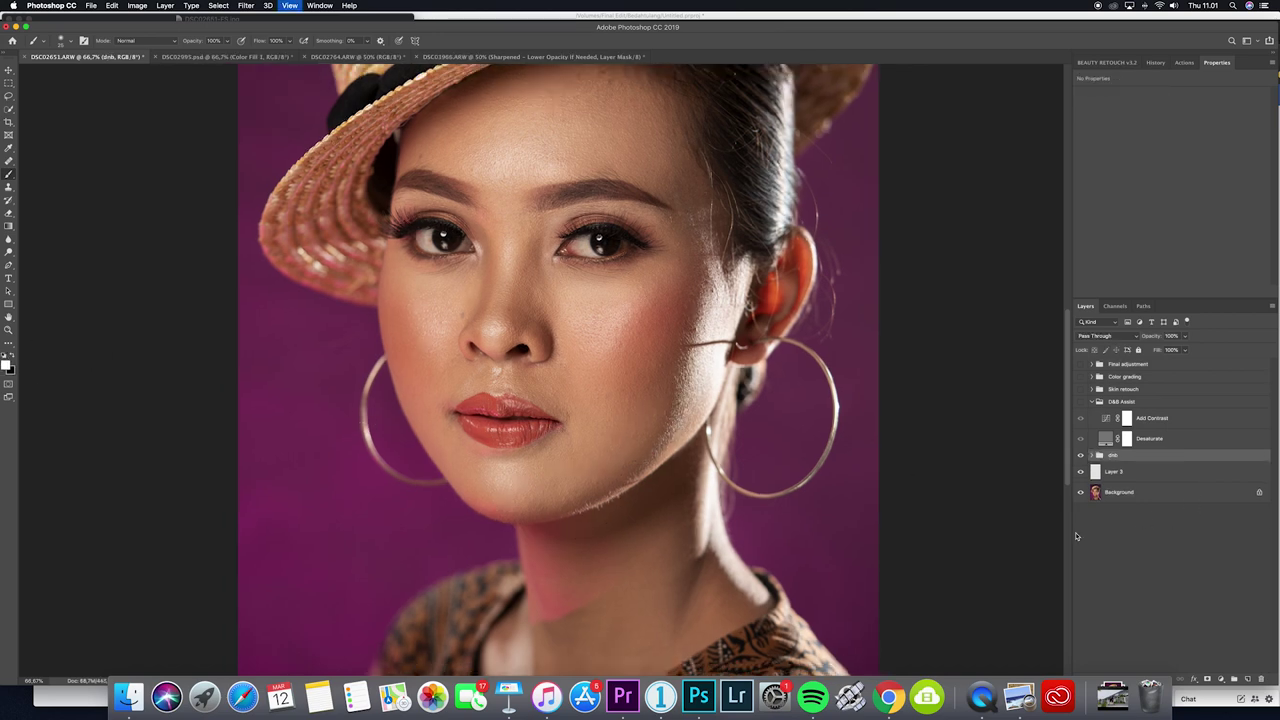
key("super+minus")
key("super+0")
left_click(1106, 62)
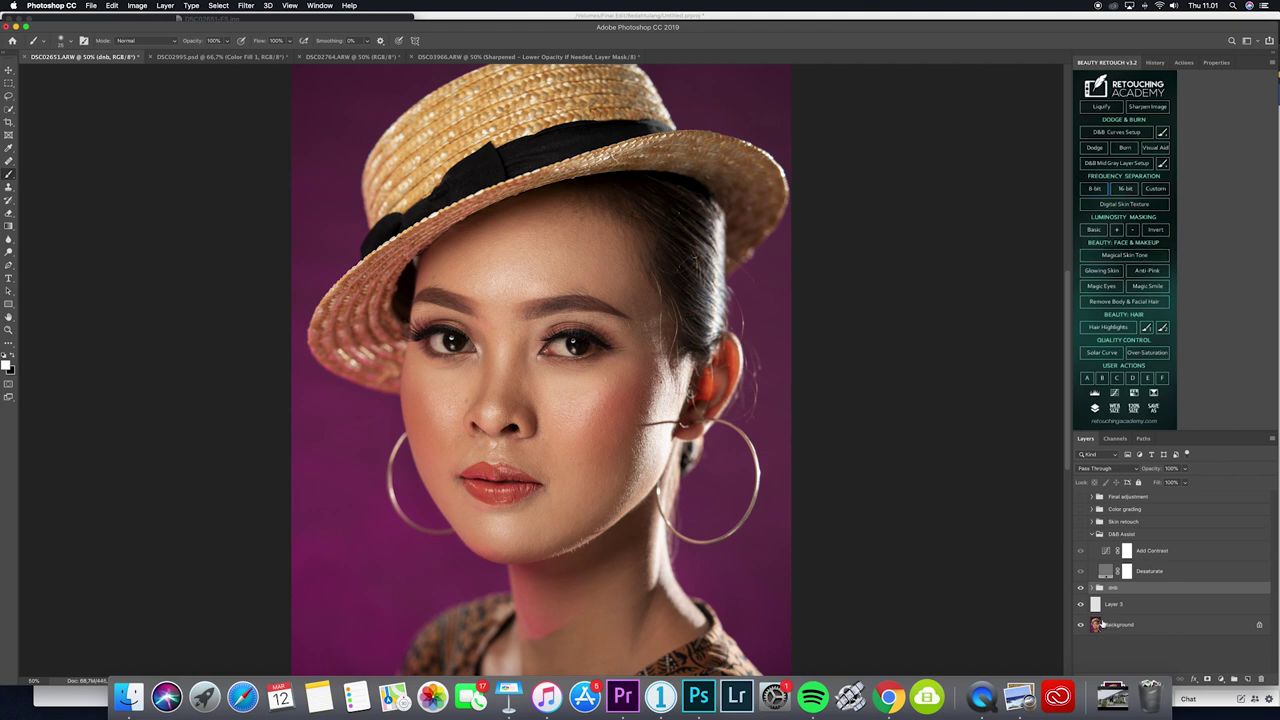
left_click(1100, 192)
left_click_drag(850, 314, 821, 314)
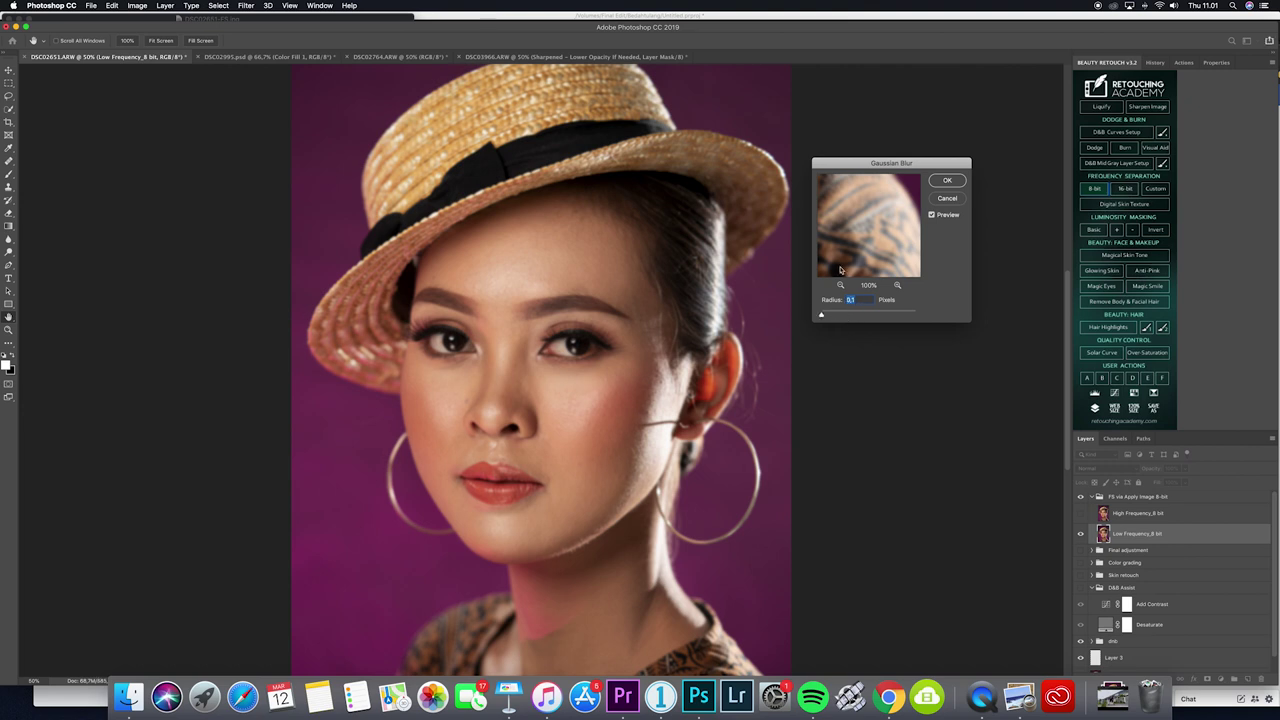
key("Return")
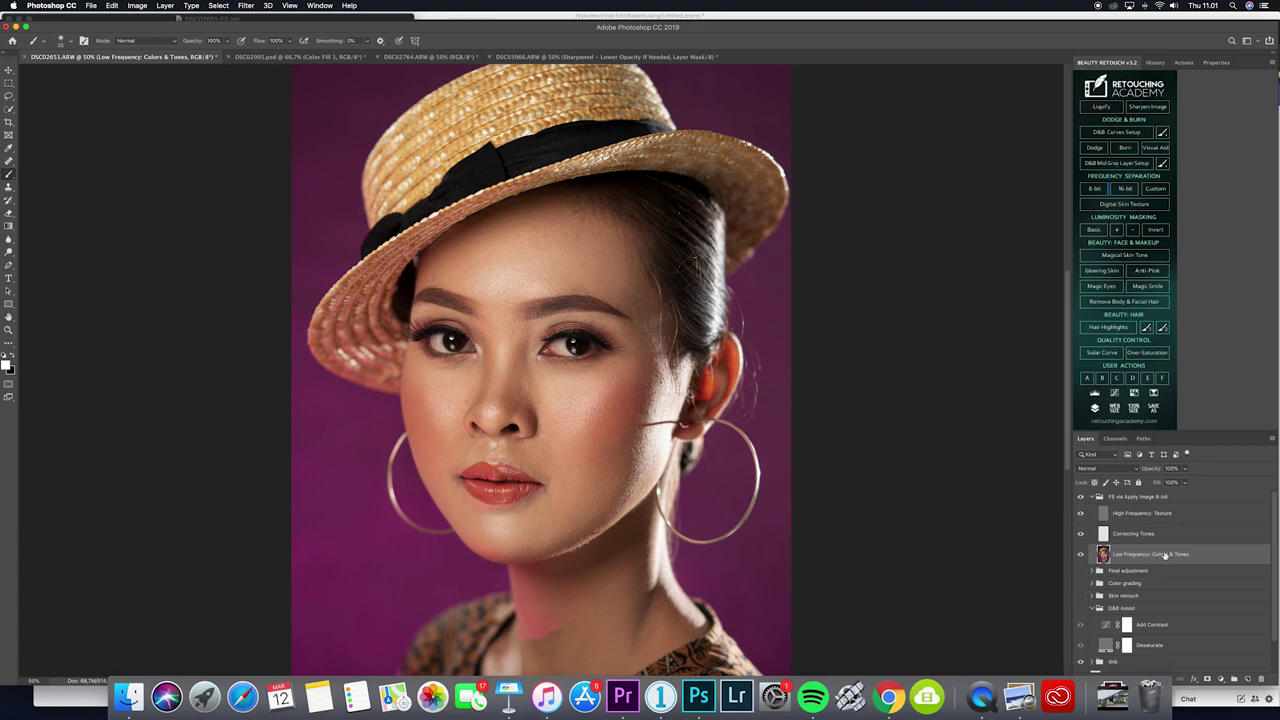
Smooth the Low Frequency: Colors & Tones layer with the Portraiture filter using the Smoothing: Normal preset
left_click(245, 5)
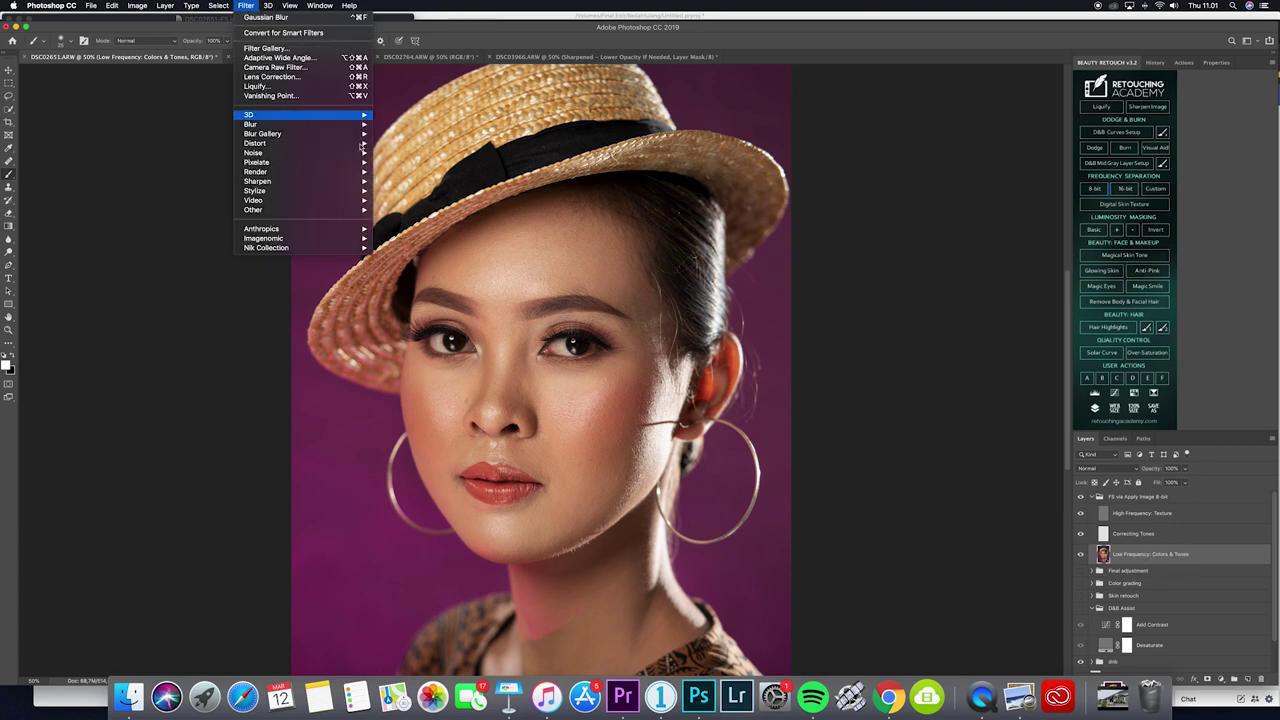
mouse_move(345, 238)
left_click(420, 237)
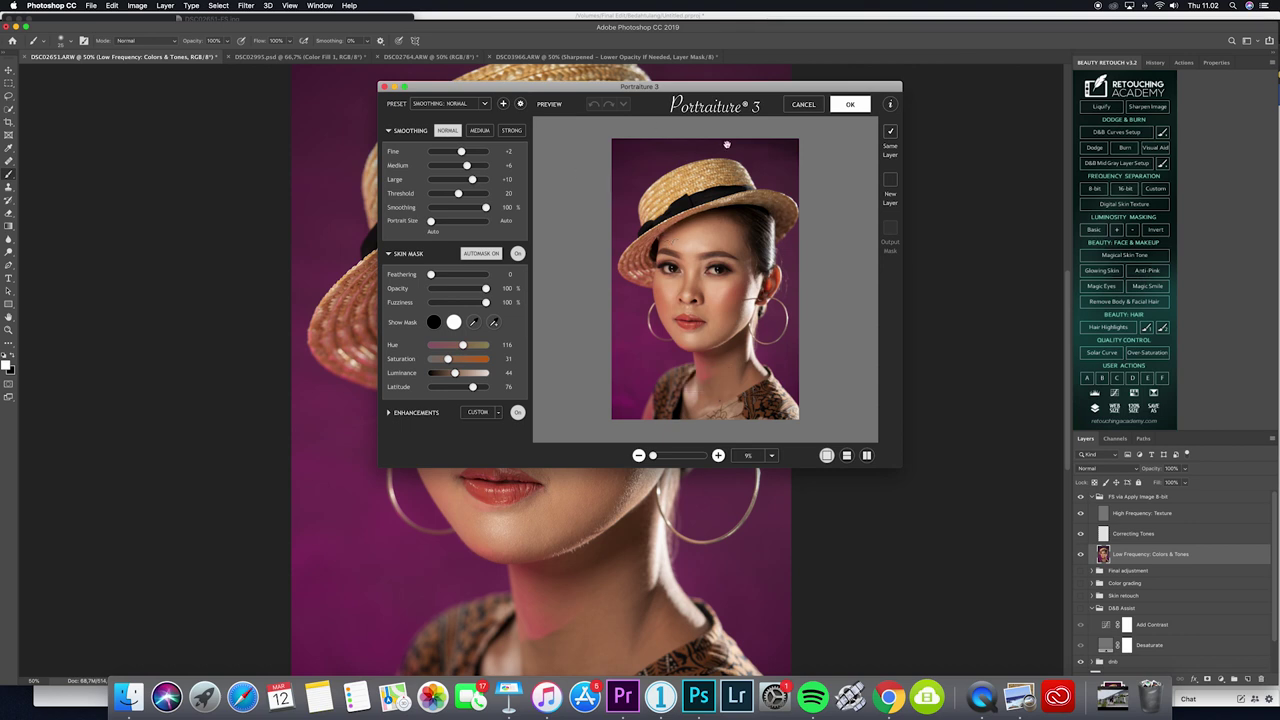
left_click(851, 105)
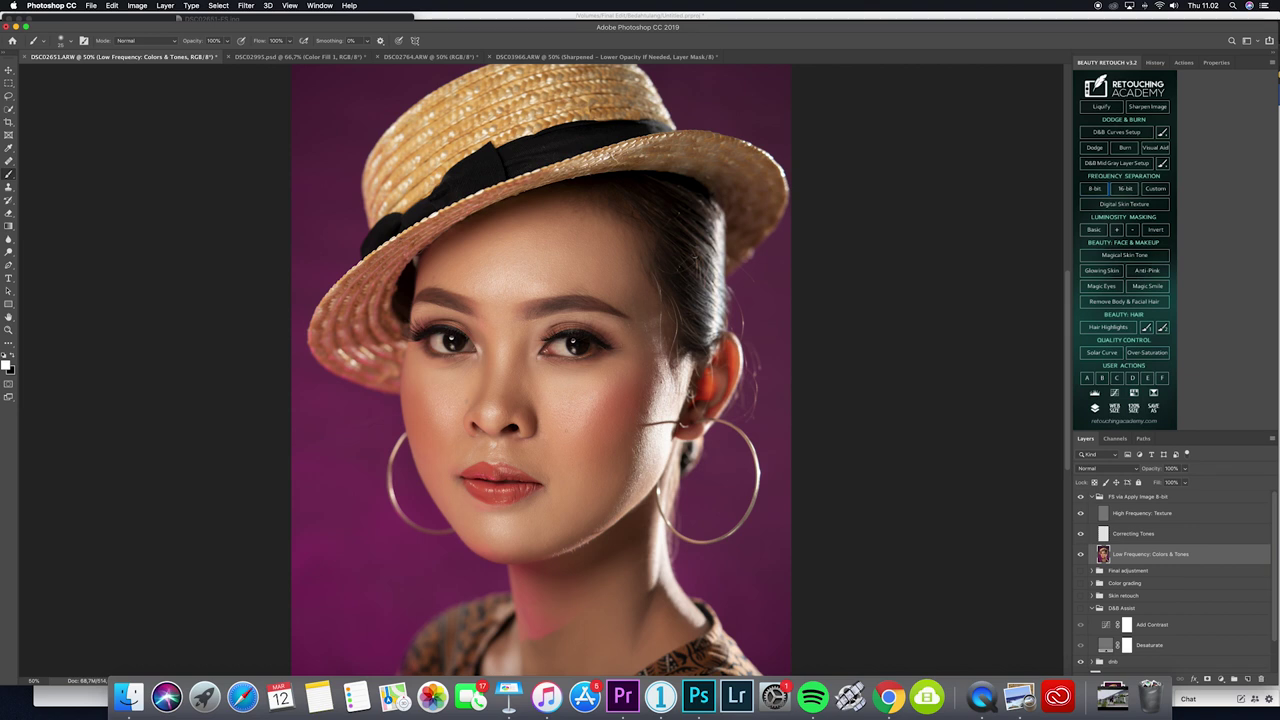
Add a black mask to the FS via Apply Image 8-bit group and reveal its smoothing on the skin with white paint
left_click(1092, 497)
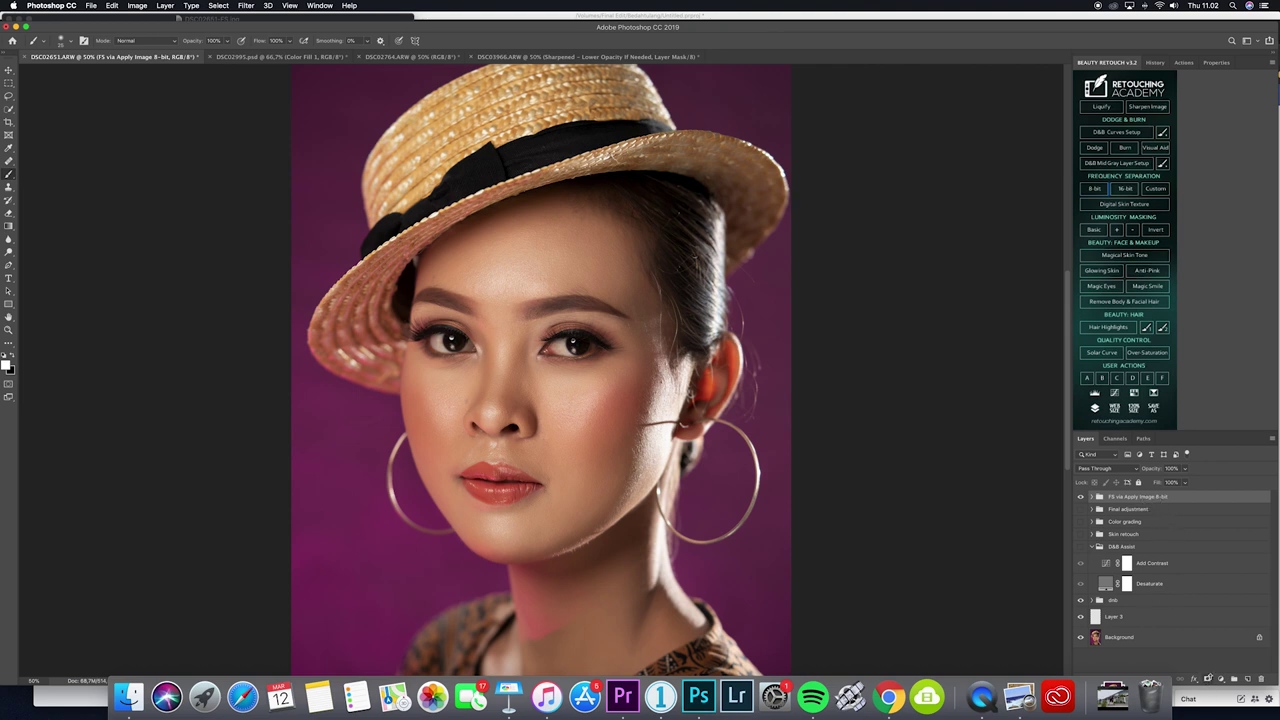
left_click(1208, 678, "alt")
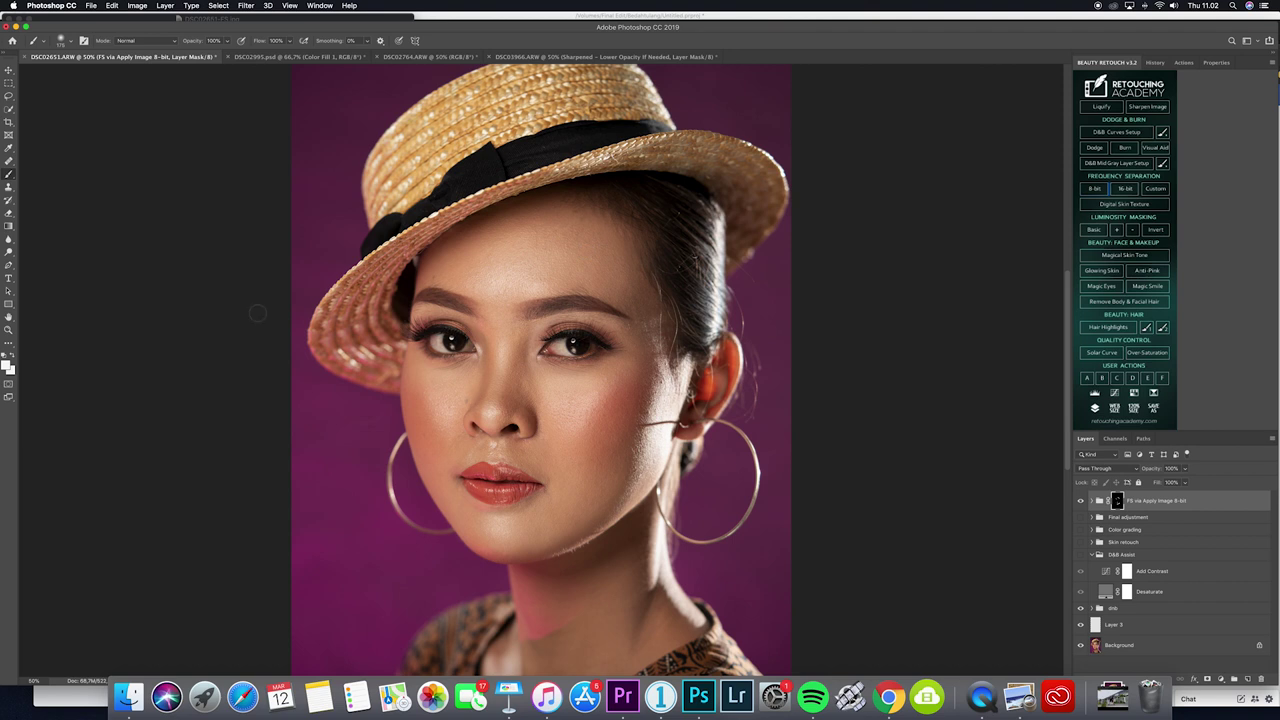
left_click(6, 356)
key("x")
key("x")
Compare the skin with and without the frequency separation group, both in the wider portrait and close up on the face
left_click(1080, 501)
left_click(1082, 502)
left_click(1081, 501)
left_click(1081, 501)
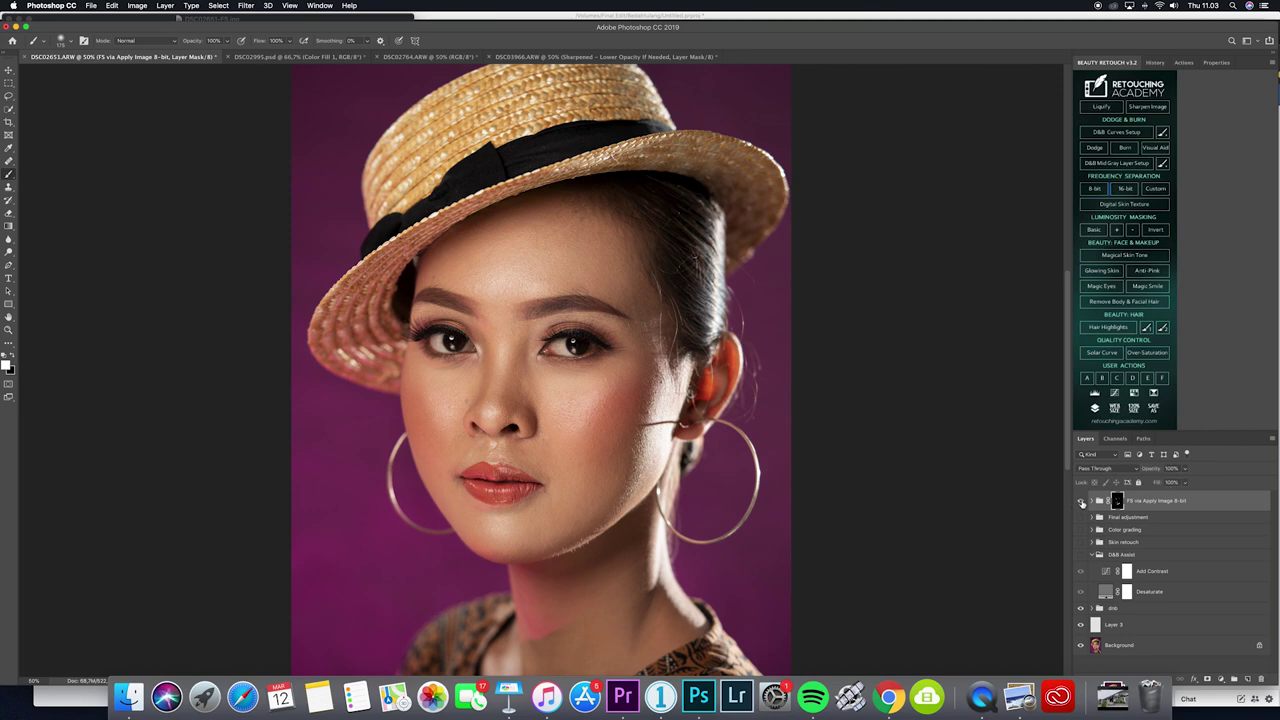
key("super+plus")
scroll(847, 461, "down", 3)
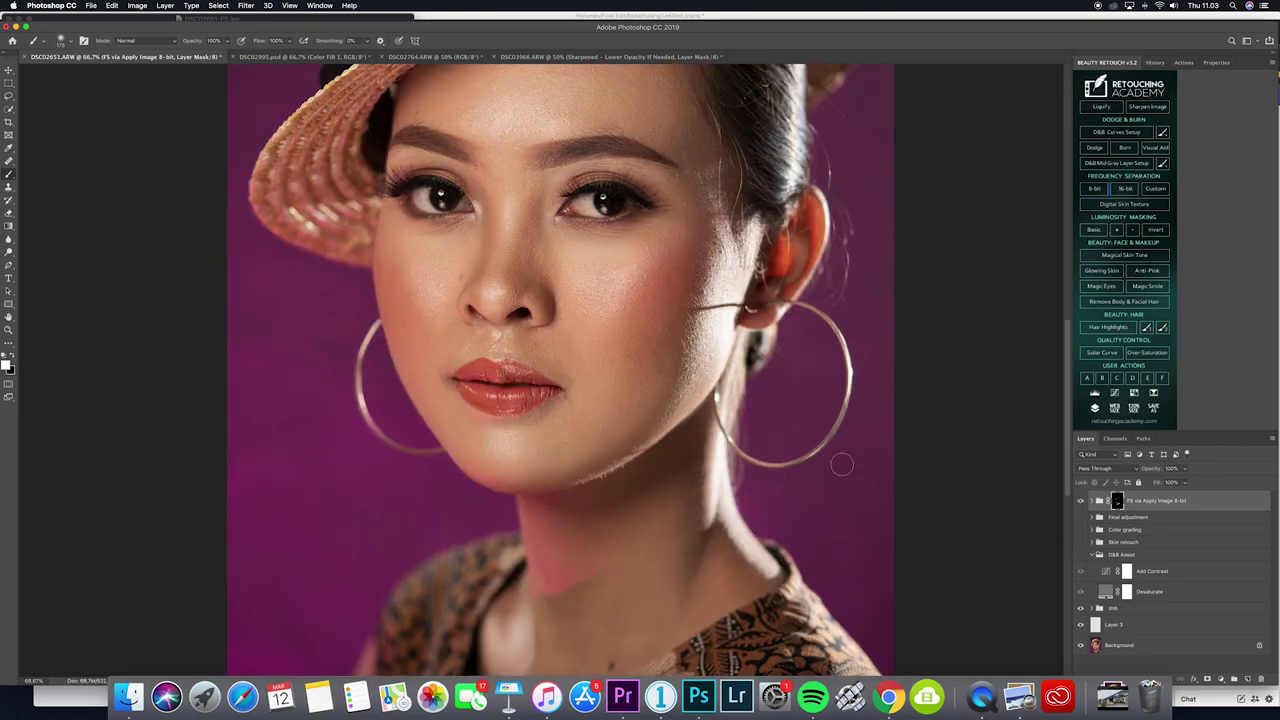
left_click(1082, 502)
left_click(1080, 501)
key("super+minus")
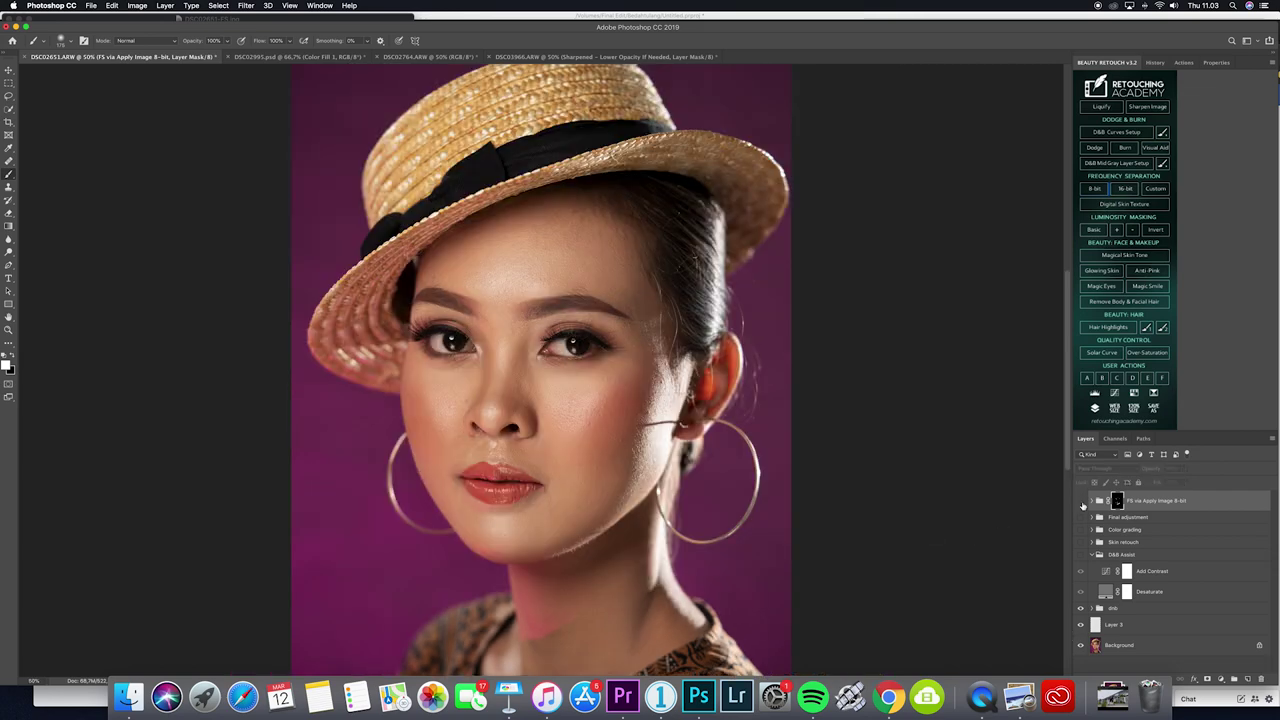
key("super+plus")
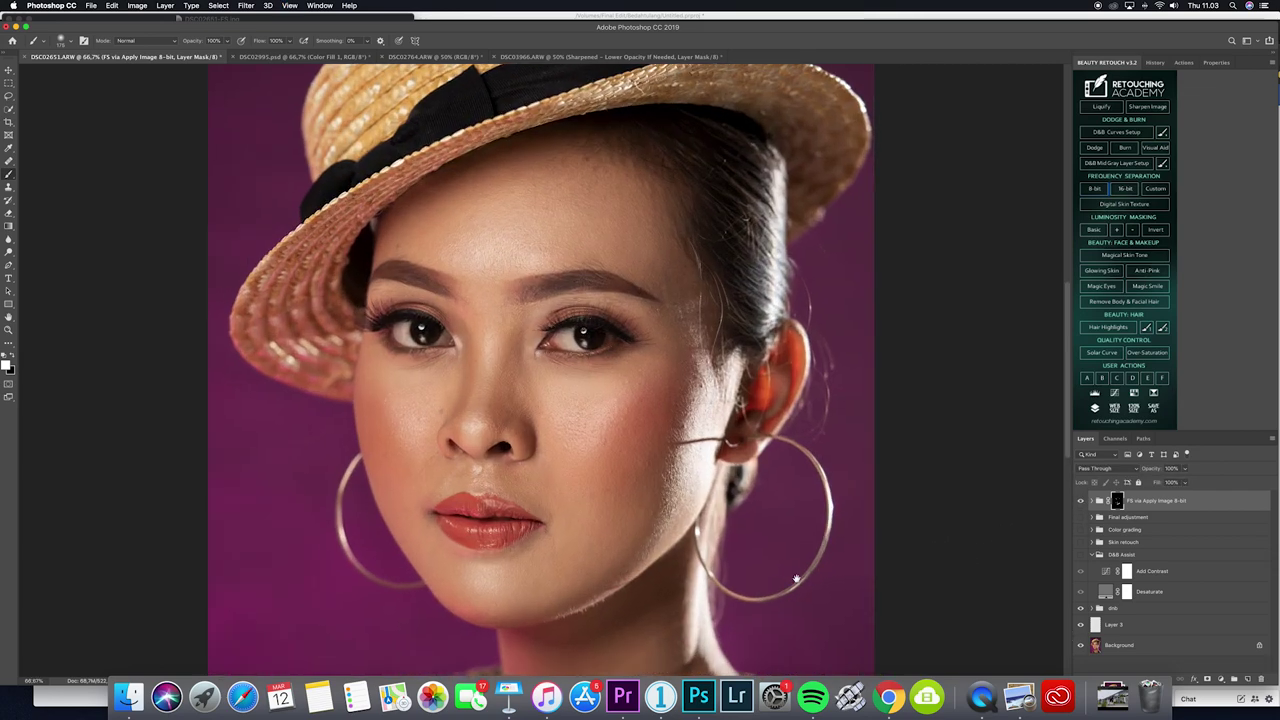
scroll(841, 524, "down", 3)
left_click(1080, 501)
left_click(1080, 501)
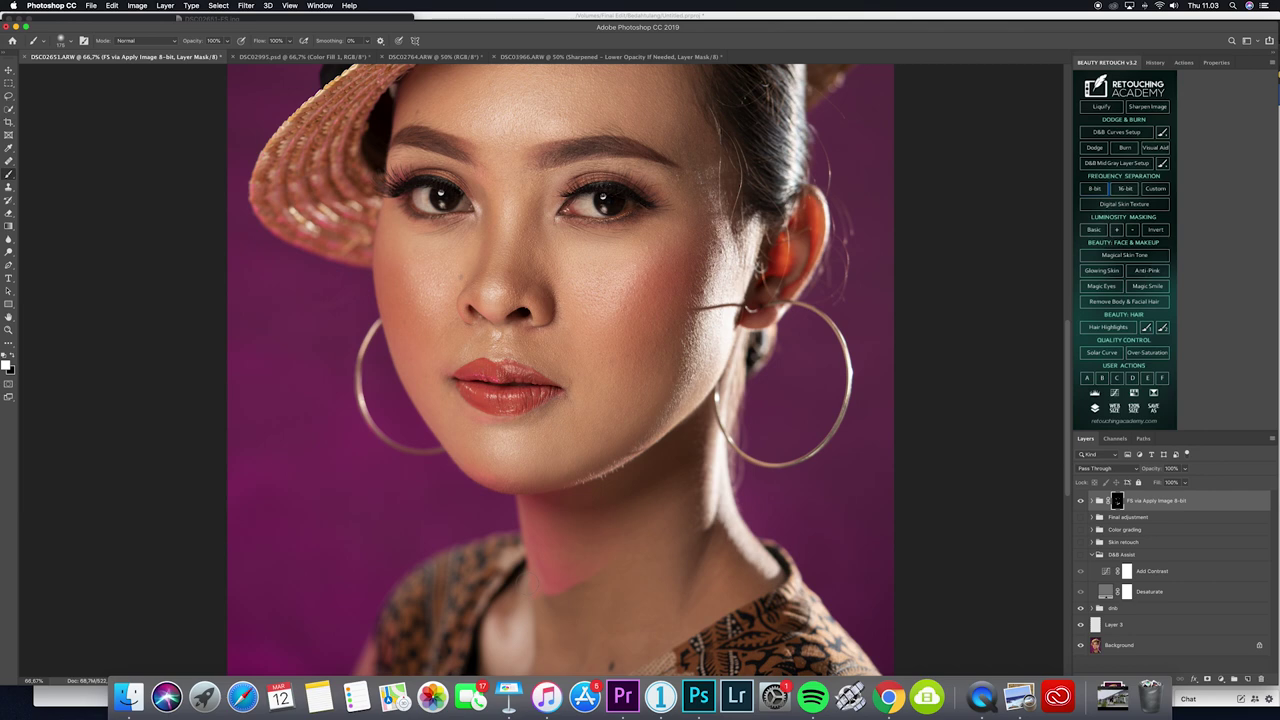
key("super+minus")
key("super+minus")
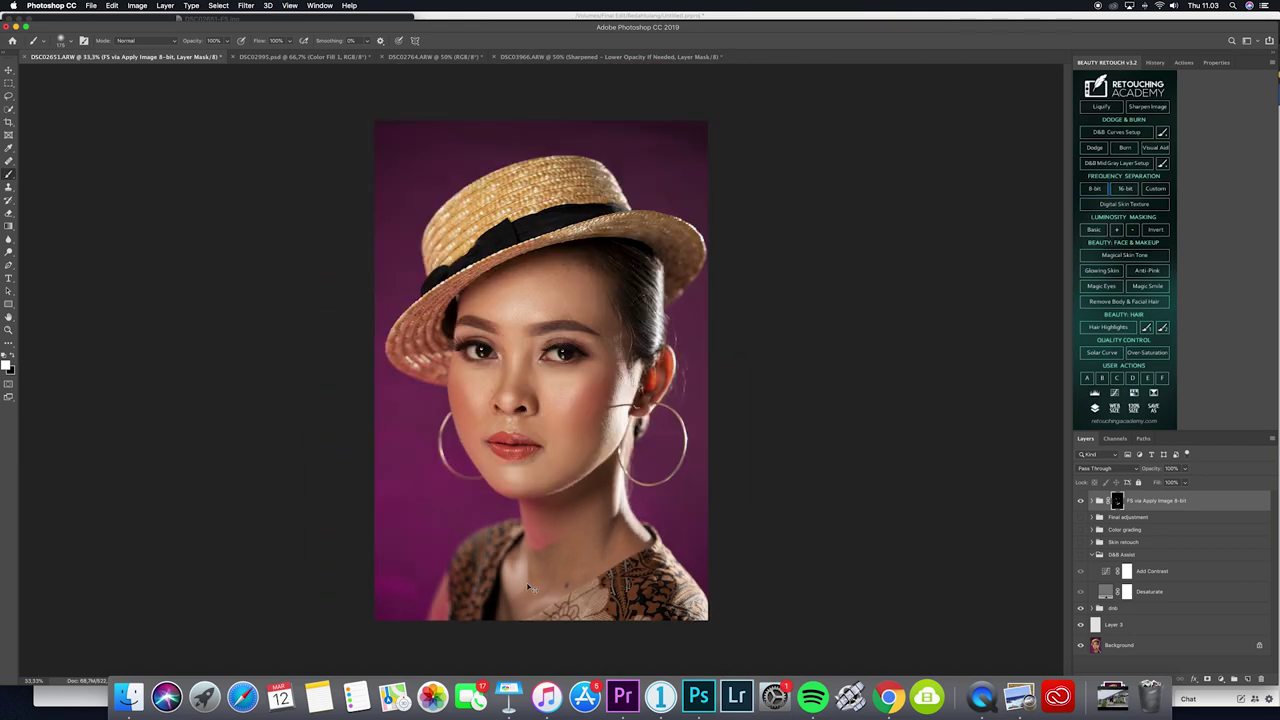
Expand the FS via Apply Image 8-bit group to show its layers and view the whole portrait
key("super+plus")
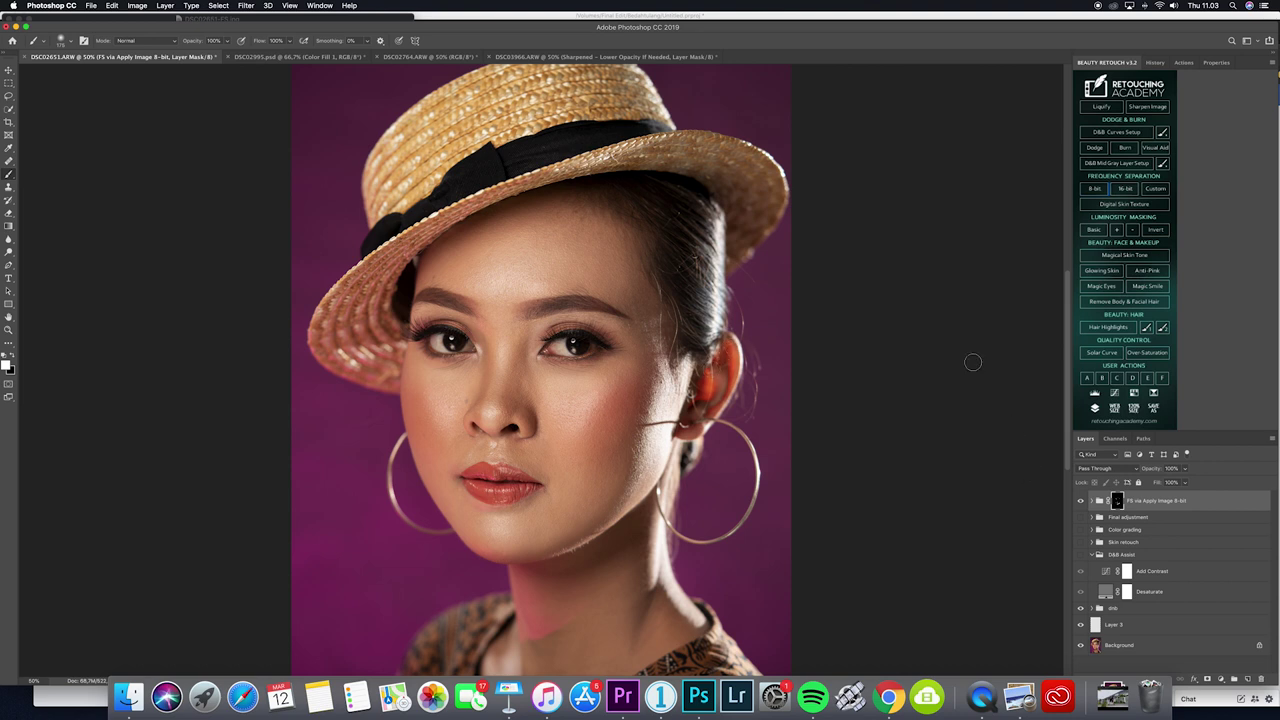
left_click(1094, 501)
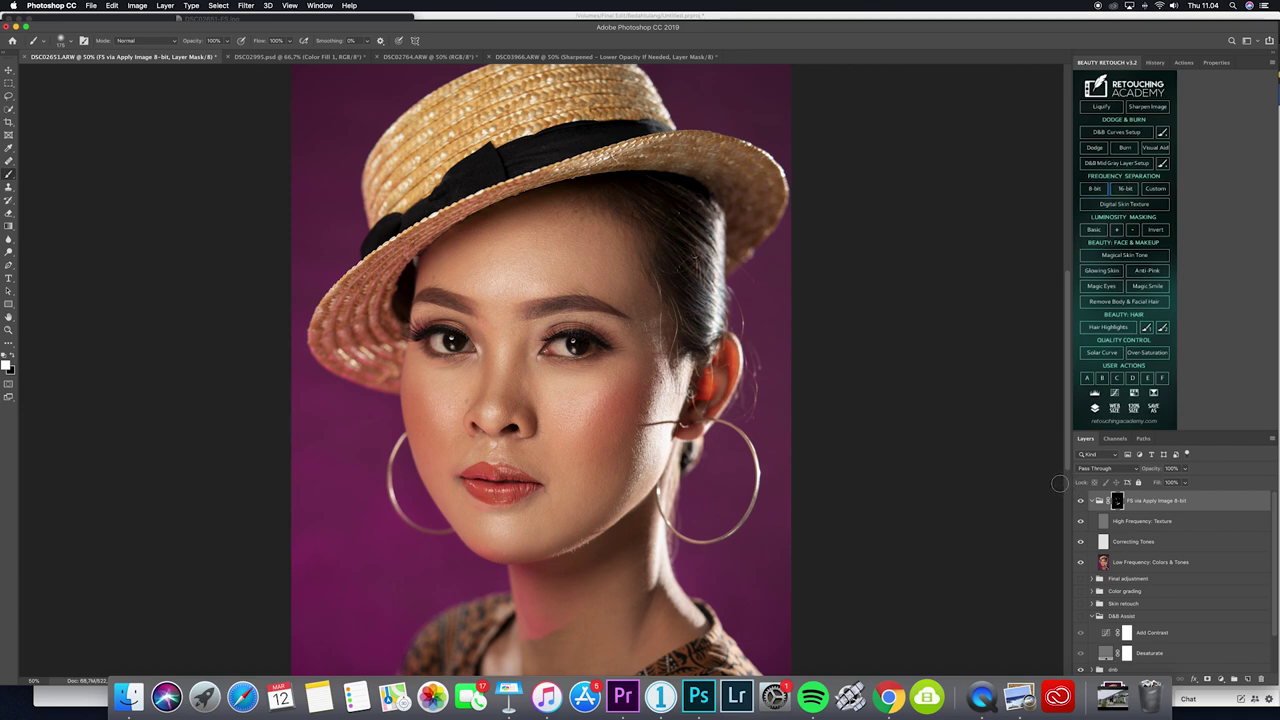
key("super+minus")
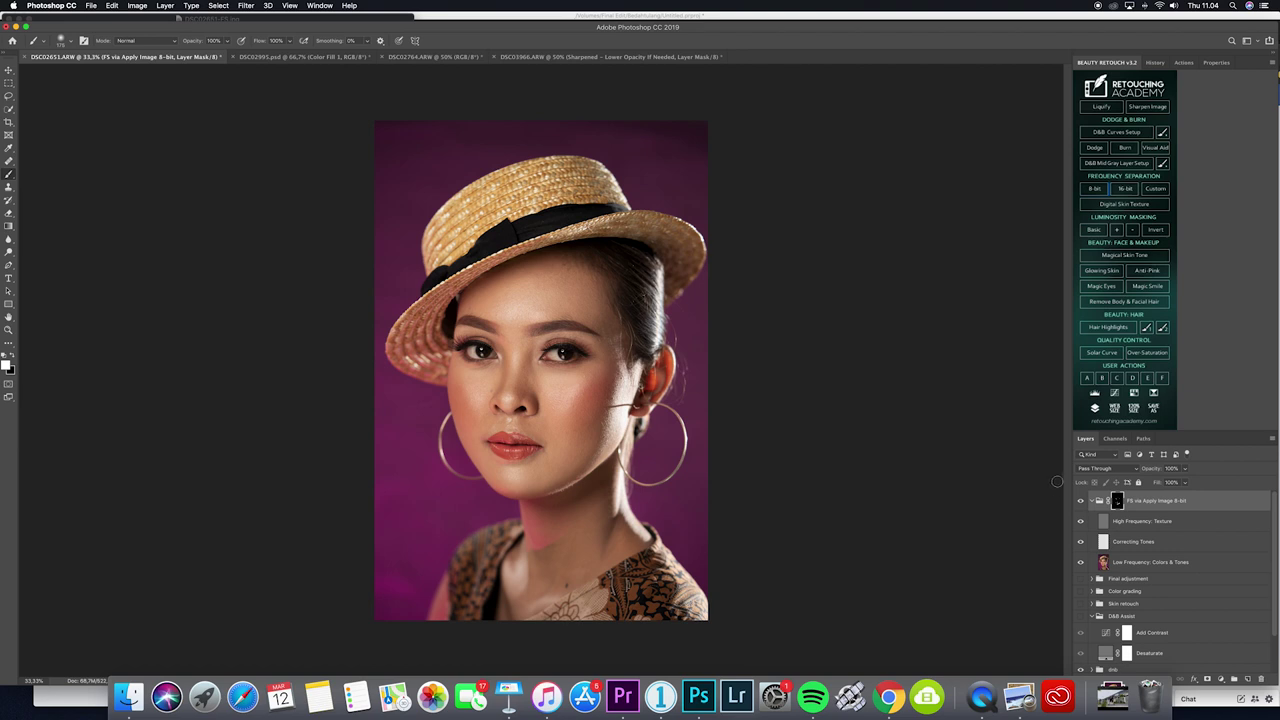